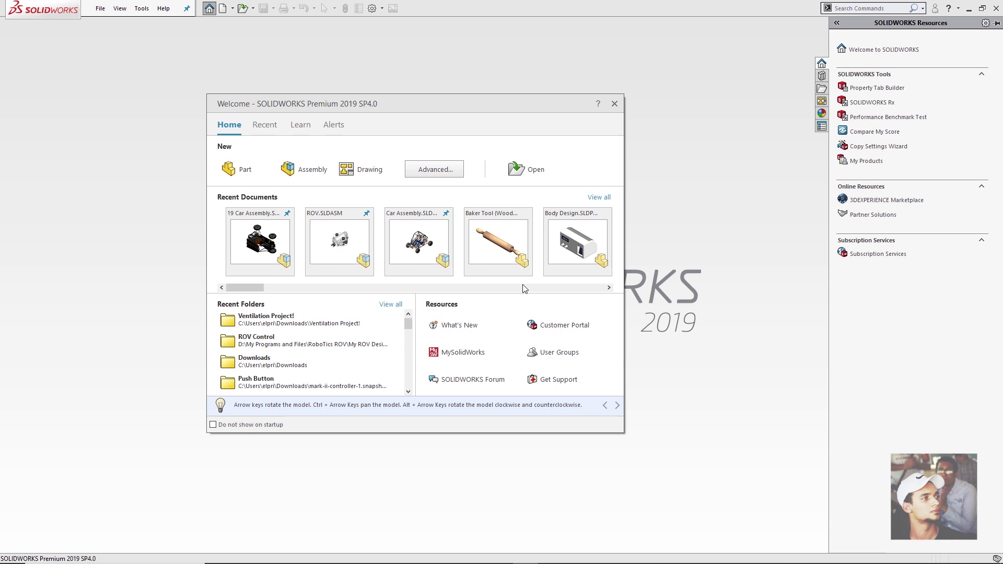
Start a new part and open a sketch on the Front Plane.
{"action": "left_click", "coordinate": [241, 170]}
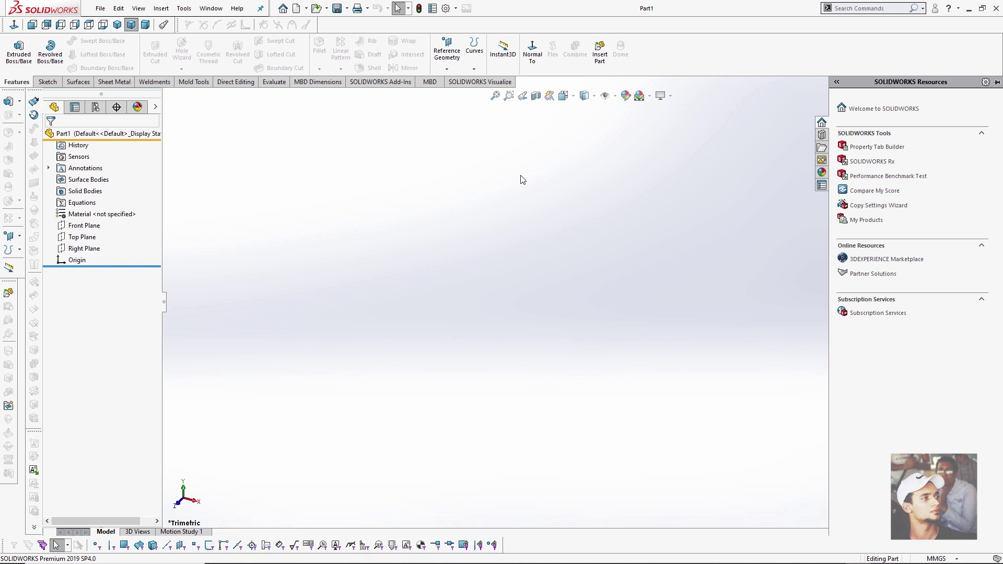
{"action": "left_click", "coordinate": [84, 226]}
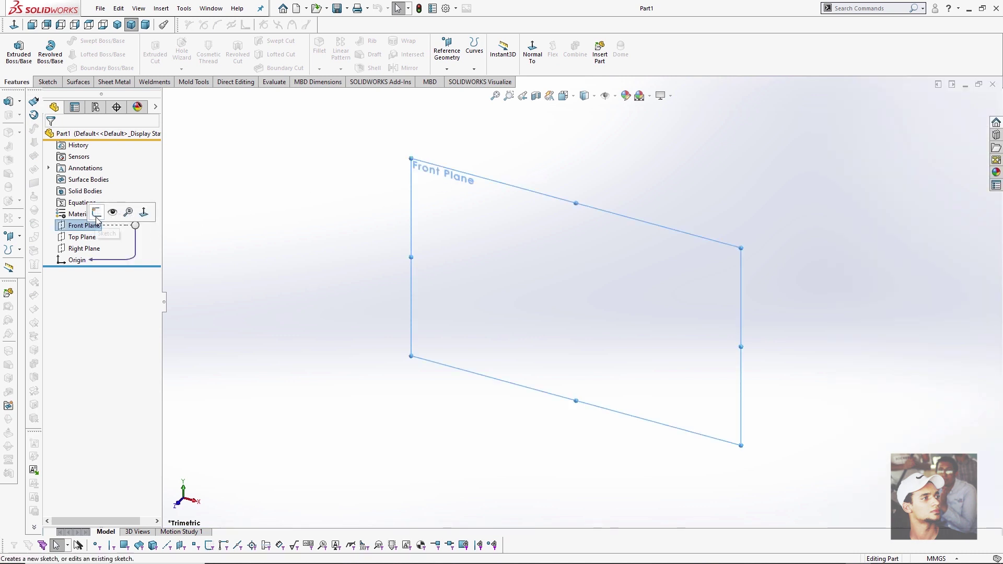
{"action": "left_click", "coordinate": [97, 208]}
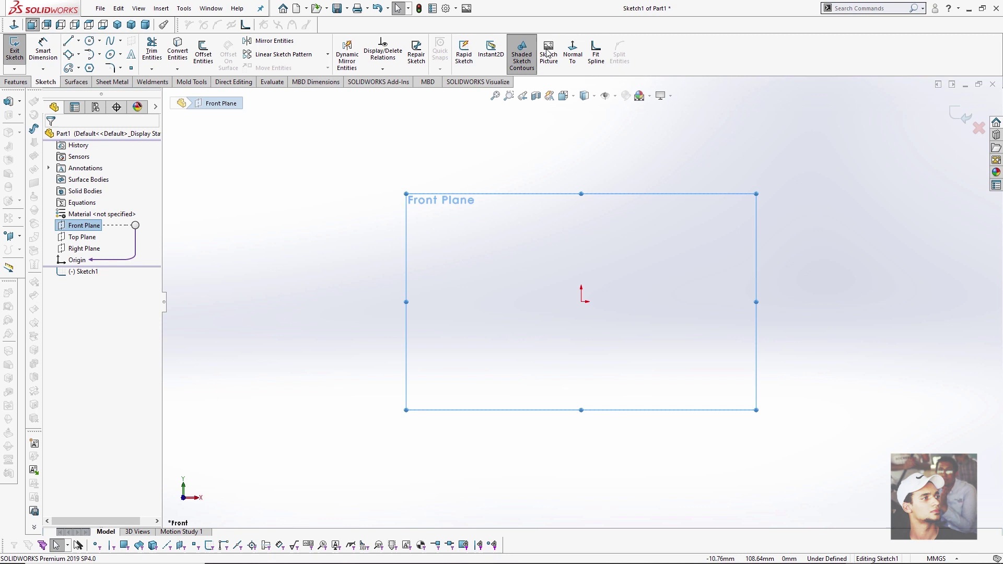
Search the commands for 'sketch' to find the Sketch Picture tool.
{"action": "left_click", "coordinate": [865, 9]}
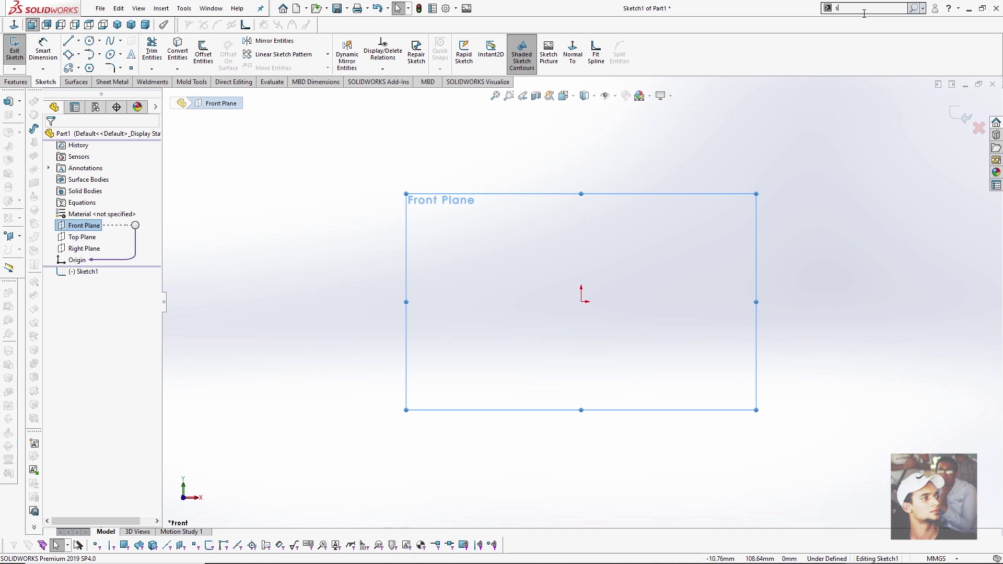
{"action": "type", "text": "sketc"}
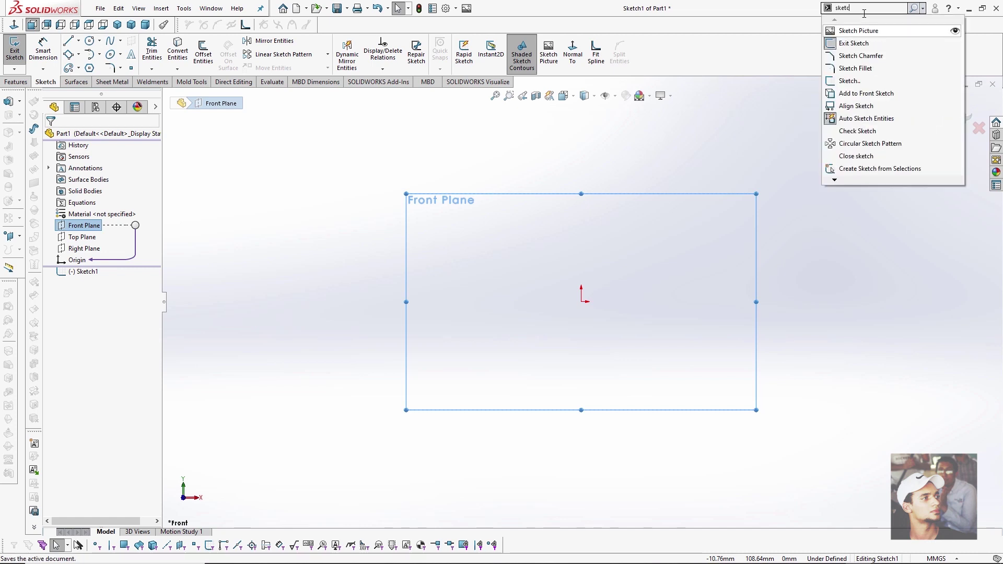
{"action": "type", "text": "h"}
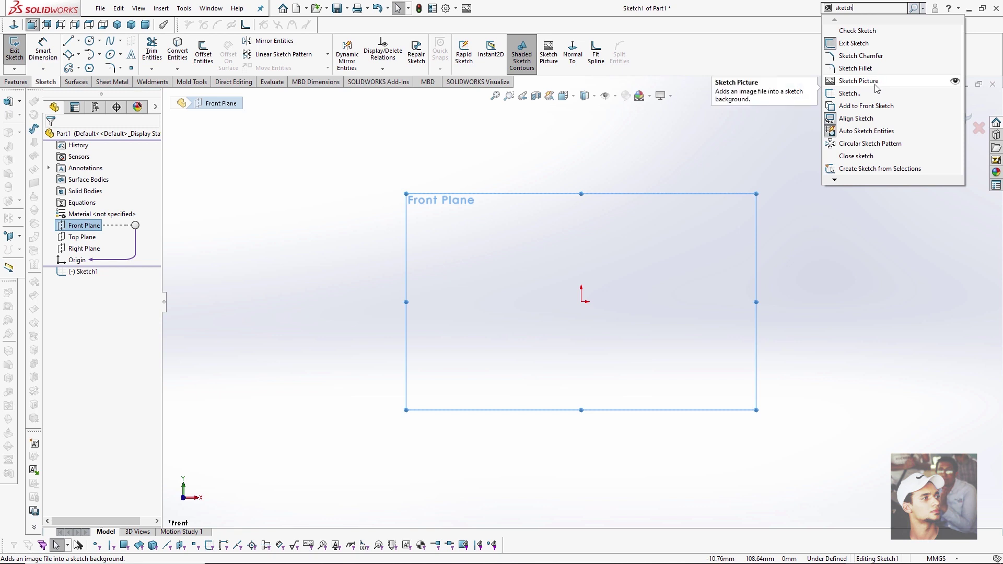
{"action": "left_click", "coordinate": [926, 13]}
{"action": "left_click", "coordinate": [924, 9]}
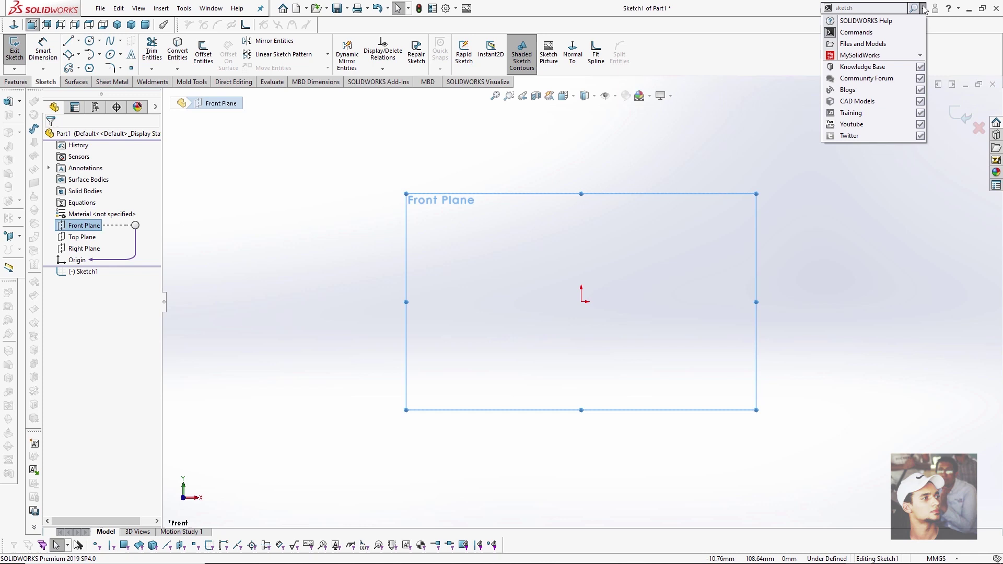
{"action": "left_click", "coordinate": [882, 33]}
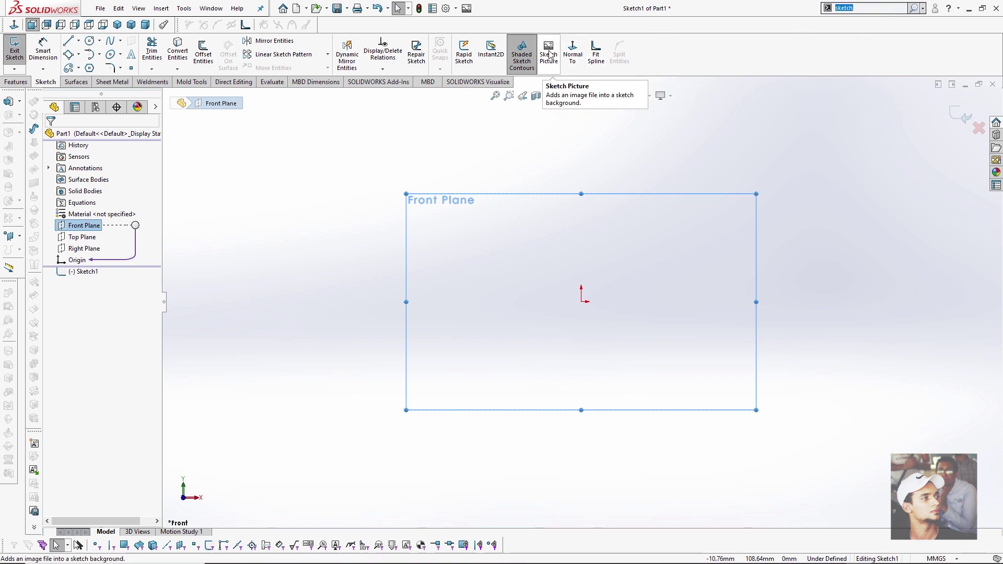
Insert the Source Image photo as a sketch picture and fit it in view.
{"action": "left_click", "coordinate": [554, 62]}
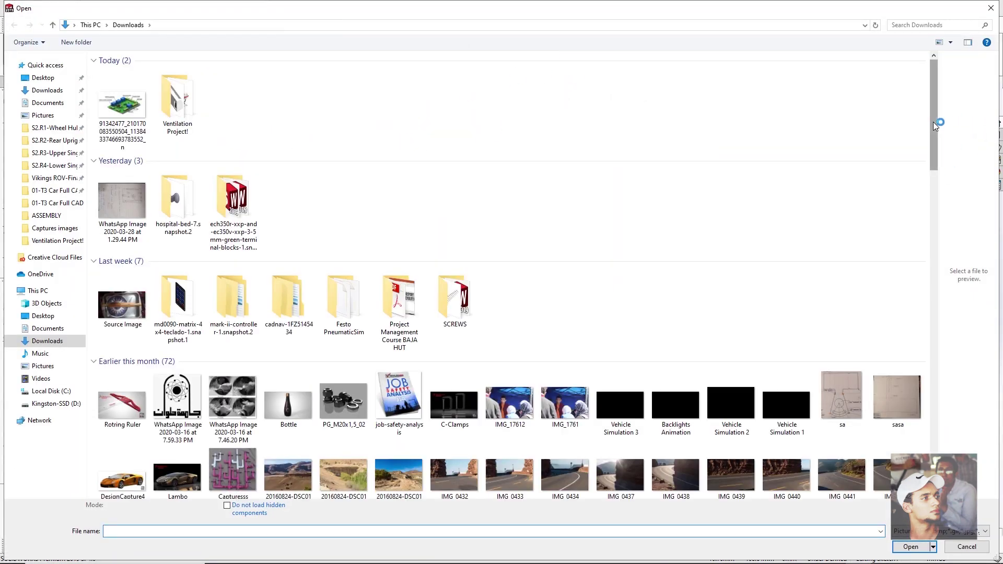
{"action": "double_click", "coordinate": [140, 306]}
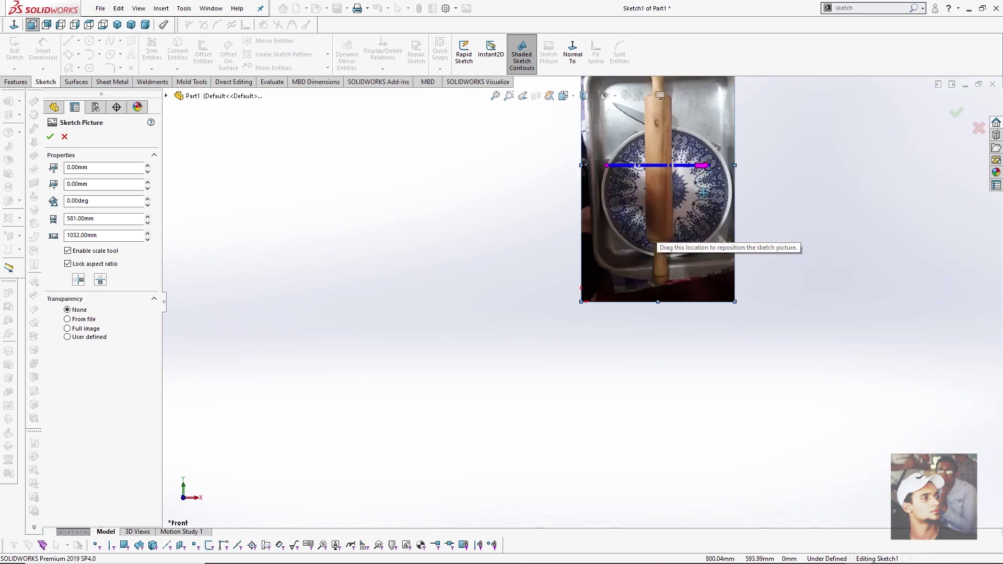
{"action": "key", "text": "f"}
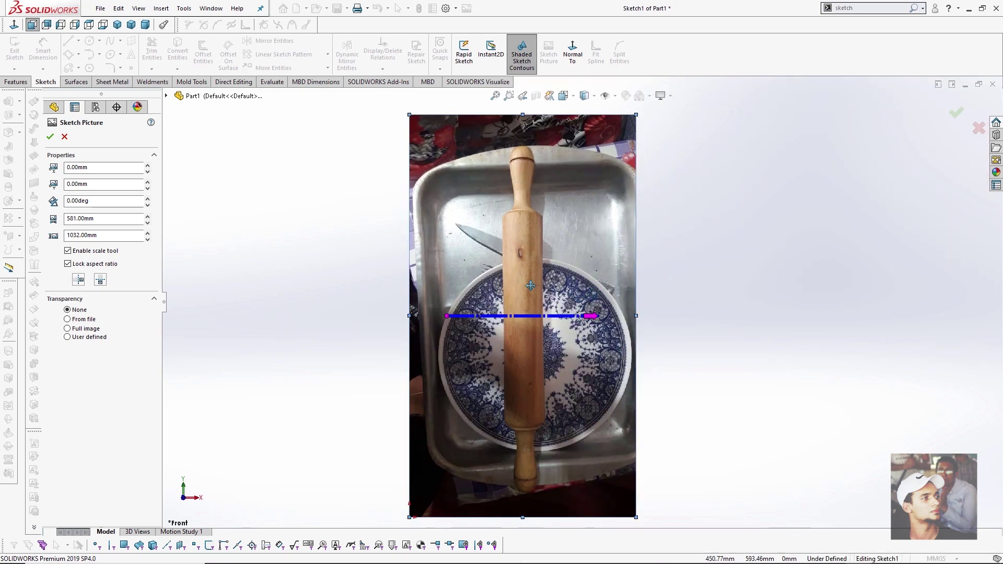
Rotate the picture 90° and flip it so it sits at 270°.
{"action": "key", "text": "shift+Tab"}
{"action": "key", "text": "shift+Tab"}
{"action": "key", "text": "shift+Tab"}
{"action": "key", "text": "Return"}
{"action": "key", "text": "f"}
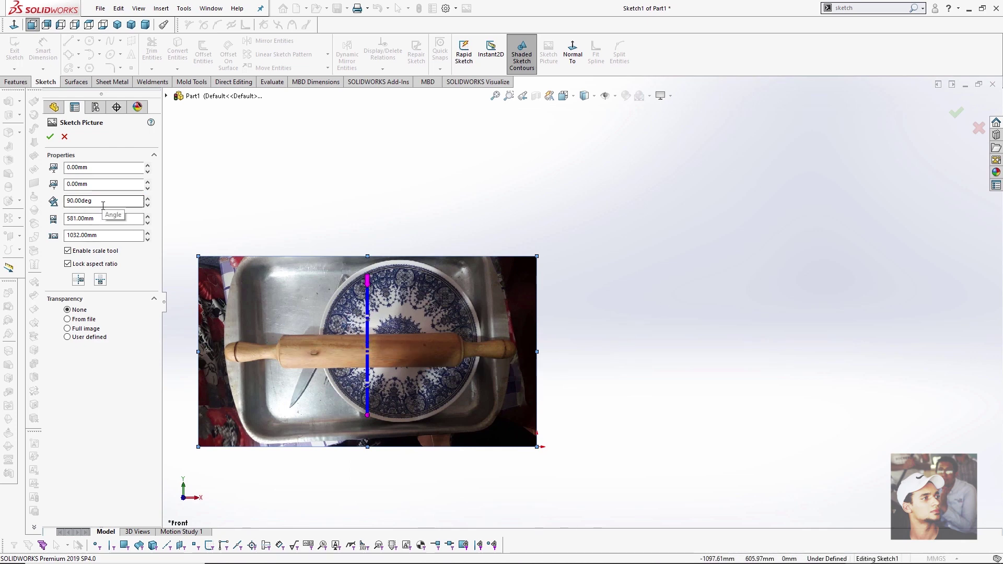
{"action": "left_click", "coordinate": [80, 283]}
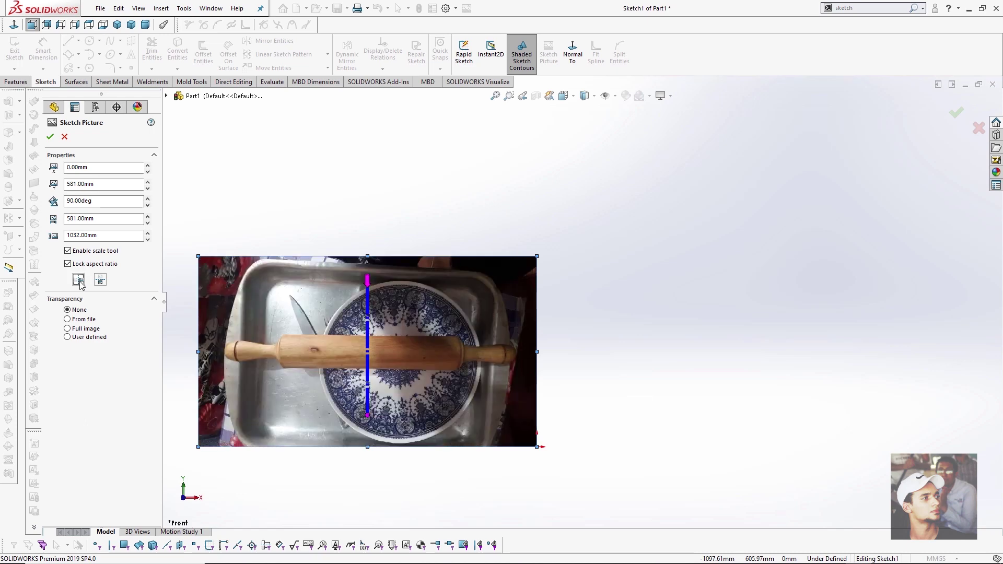
{"action": "left_click", "coordinate": [80, 283]}
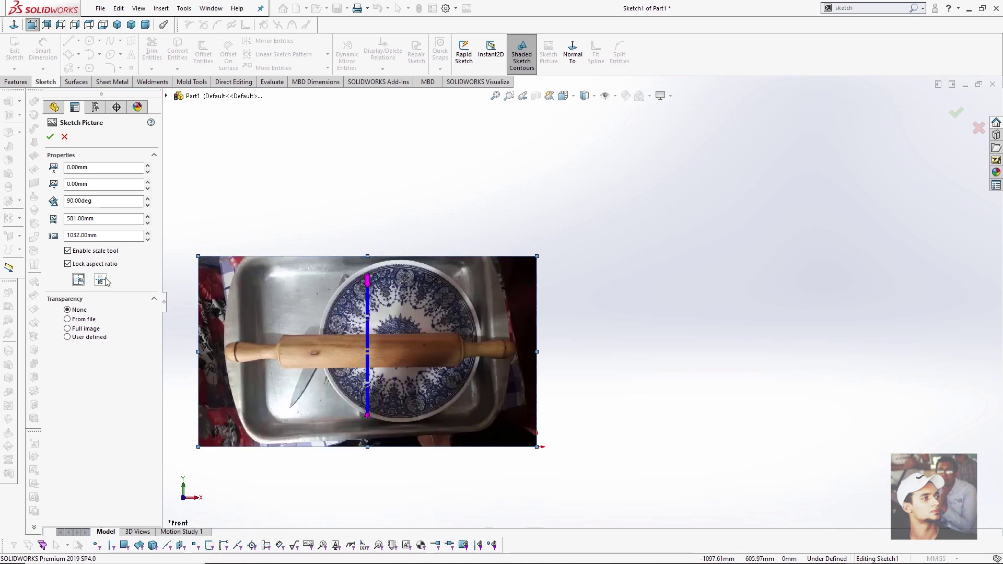
{"action": "left_click", "coordinate": [102, 280]}
{"action": "scroll", "coordinate": [402, 341], "scroll_direction": "down", "scroll_amount": 5}
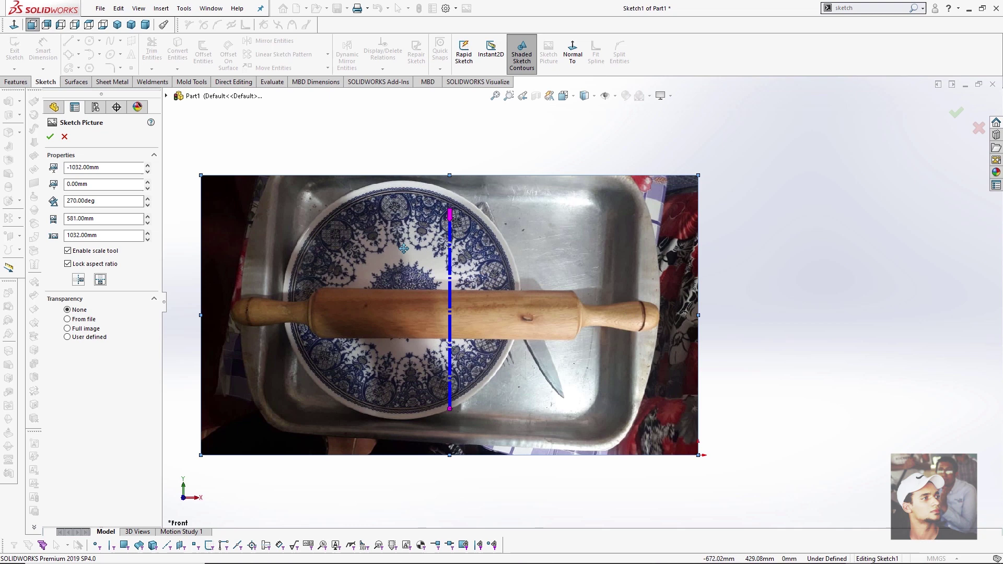
Accept the picture, then draw a line from the pin's left end to its right end.
{"action": "left_click", "coordinate": [52, 141]}
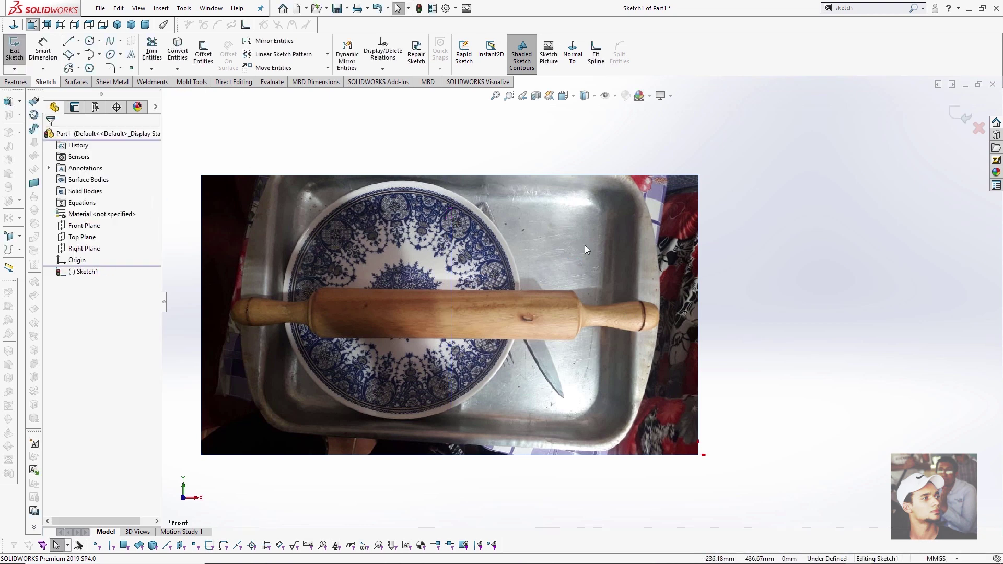
{"action": "scroll", "coordinate": [585, 245], "scroll_direction": "up", "scroll_amount": 2}
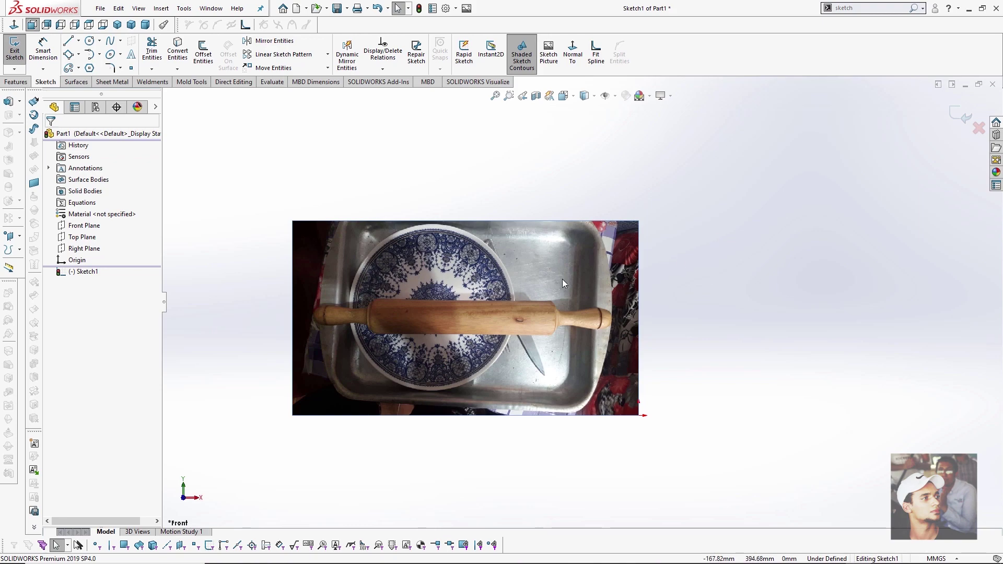
{"action": "scroll", "coordinate": [608, 299], "scroll_direction": "down", "scroll_amount": 2}
{"action": "key", "text": "l"}
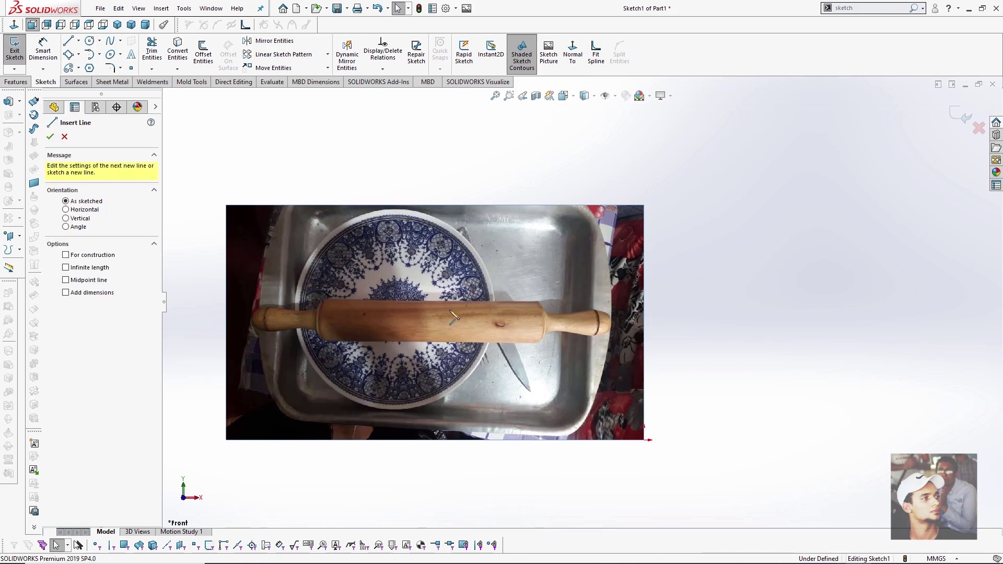
{"action": "scroll", "coordinate": [395, 328], "scroll_direction": "down", "scroll_amount": 7}
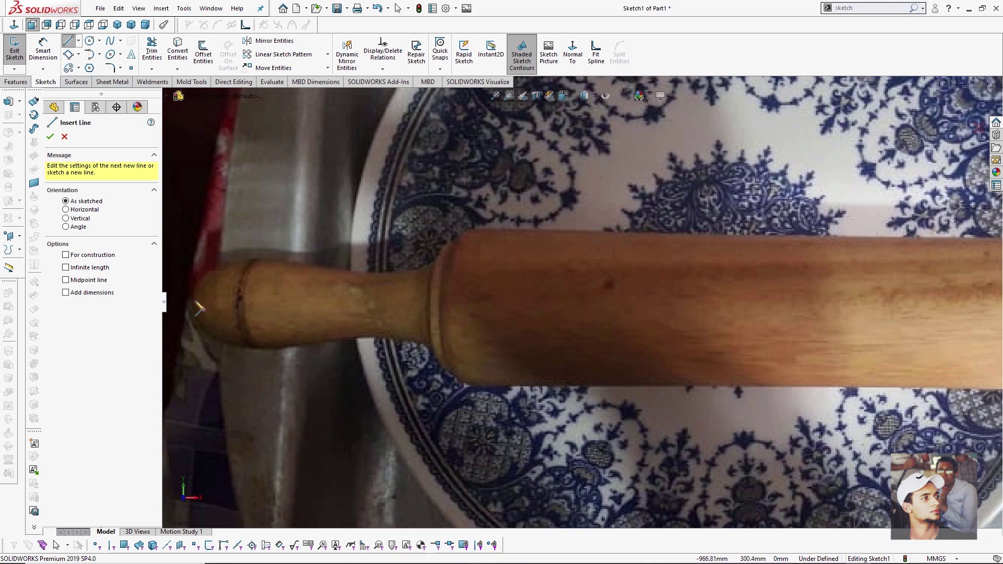
{"action": "left_click", "coordinate": [199, 309]}
{"action": "scroll", "coordinate": [199, 308], "scroll_direction": "up", "scroll_amount": 6}
{"action": "scroll", "coordinate": [847, 303], "scroll_direction": "down", "scroll_amount": 5}
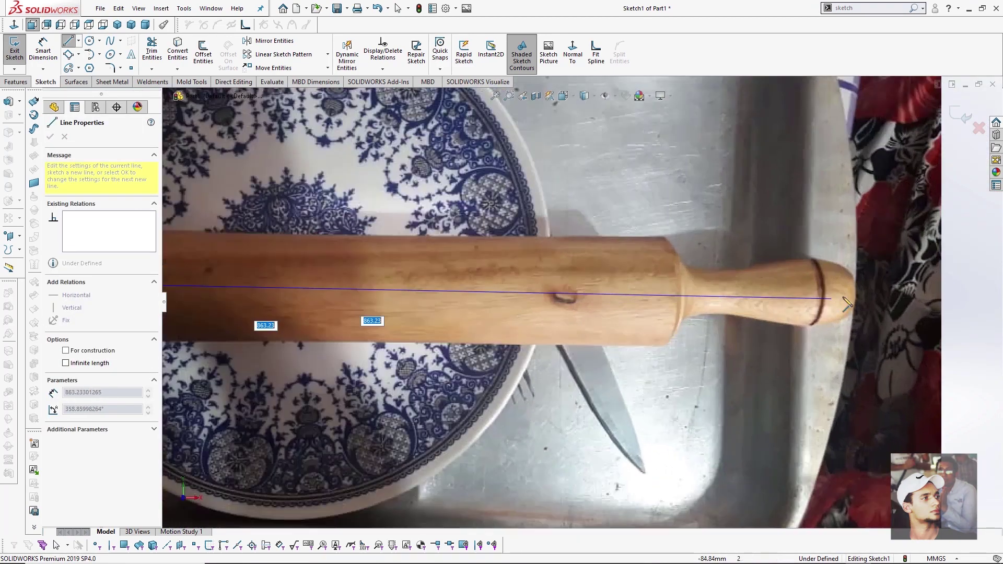
{"action": "scroll", "coordinate": [847, 303], "scroll_direction": "down", "scroll_amount": 2}
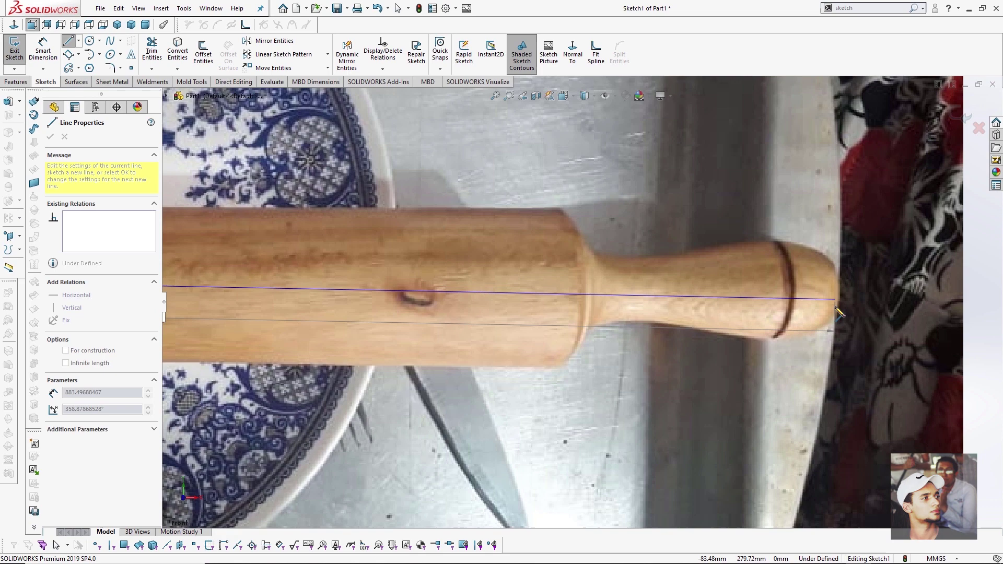
{"action": "left_click", "coordinate": [836, 293]}
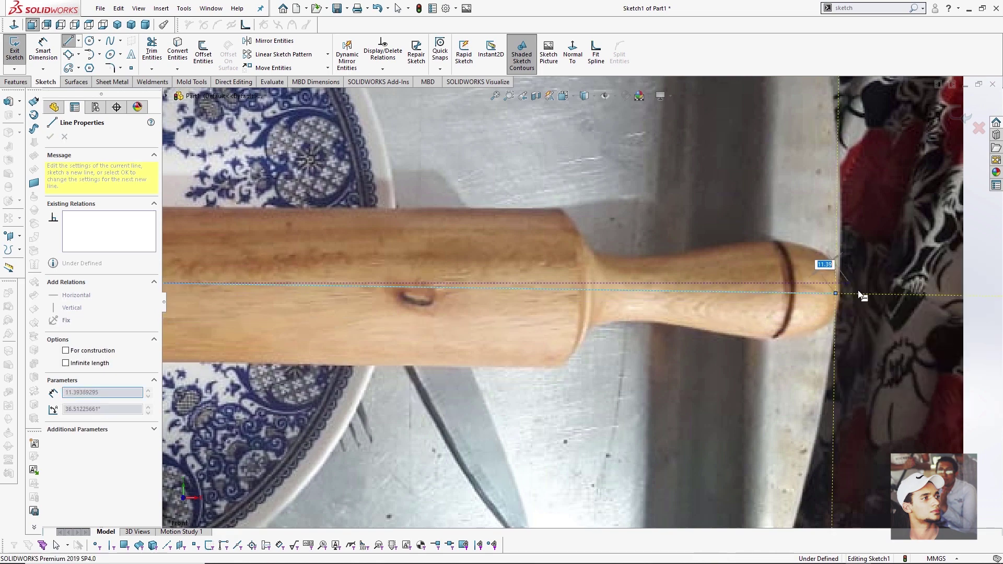
{"action": "key", "text": "Escape"}
Make the 883.77 mm pin line horizontal and close its properties.
{"action": "scroll", "coordinate": [622, 312], "scroll_direction": "up", "scroll_amount": 6}
{"action": "left_click", "coordinate": [557, 296]}
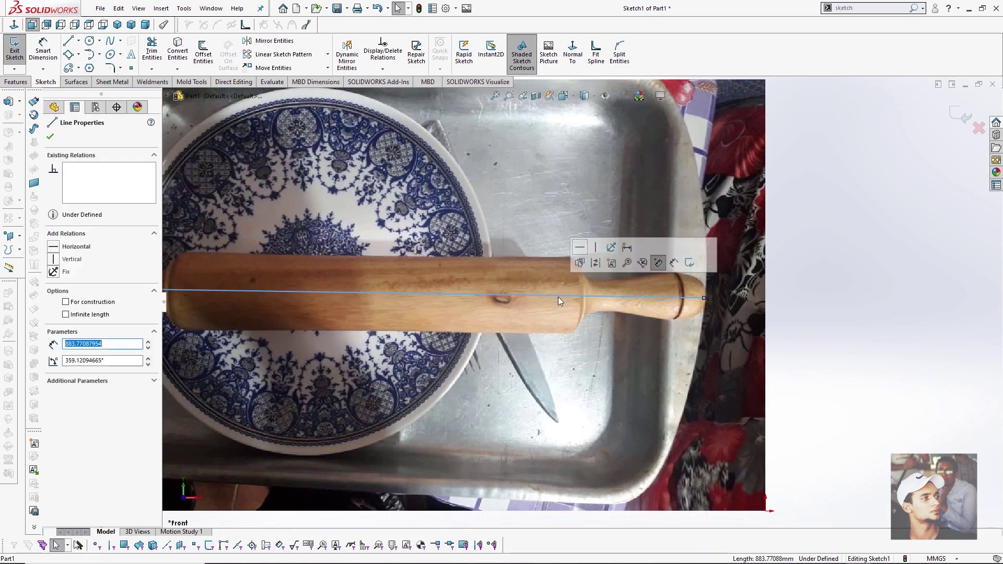
{"action": "left_click", "coordinate": [580, 247]}
{"action": "scroll", "coordinate": [760, 313], "scroll_direction": "up", "scroll_amount": 1}
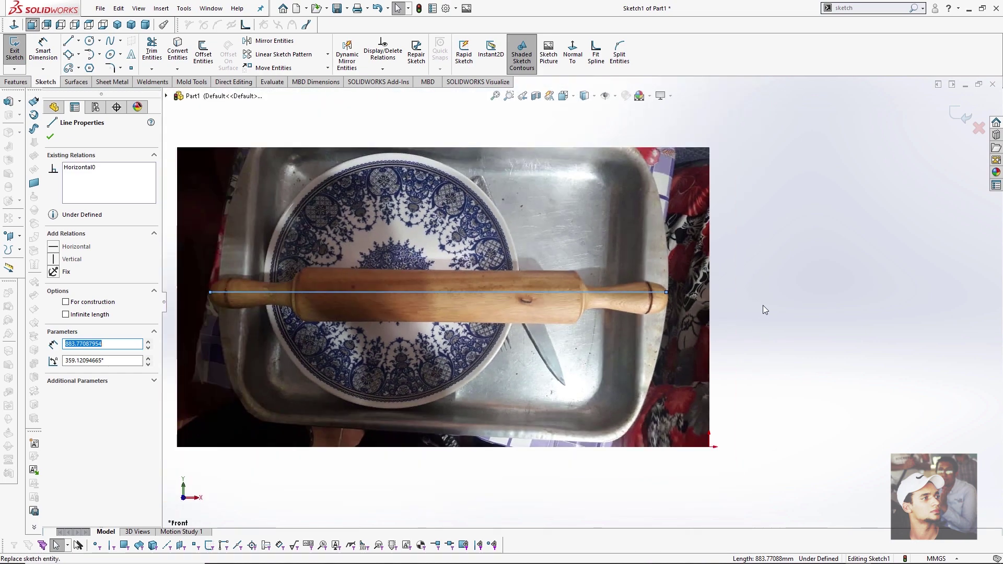
{"action": "left_click", "coordinate": [763, 305]}
{"action": "scroll", "coordinate": [632, 302], "scroll_direction": "down", "scroll_amount": 1}
{"action": "scroll", "coordinate": [649, 290], "scroll_direction": "up", "scroll_amount": 1}
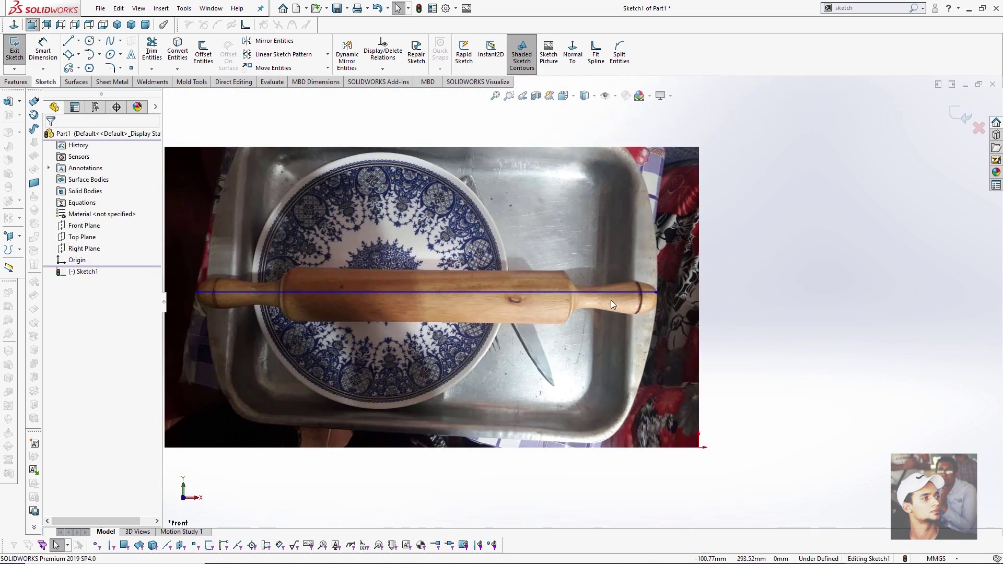
{"action": "scroll", "coordinate": [610, 300], "scroll_direction": "up", "scroll_amount": 1}
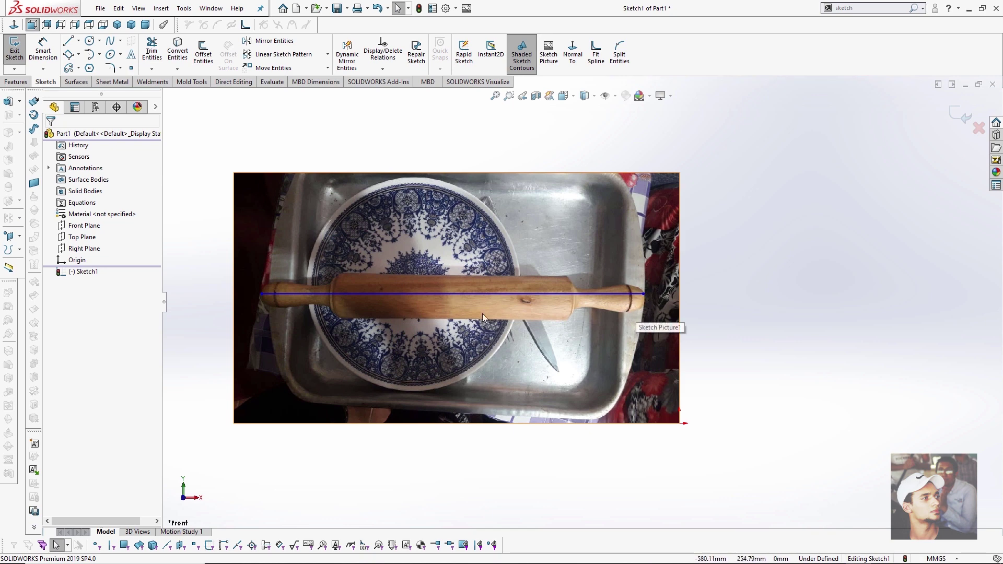
Set the photo angle to 271° and nudge the photo into position.
{"action": "left_click", "coordinate": [644, 289]}
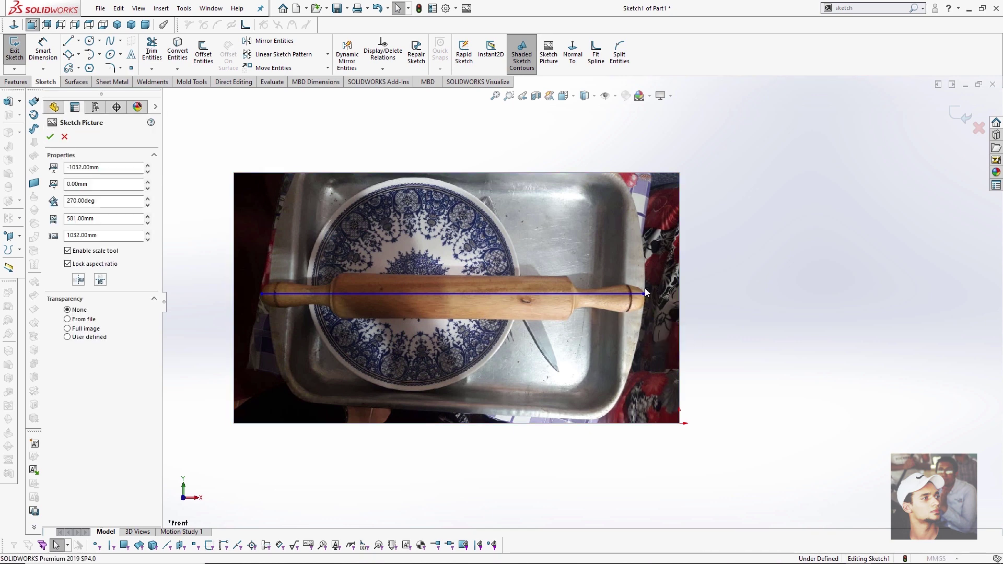
{"action": "left_click", "coordinate": [148, 203]}
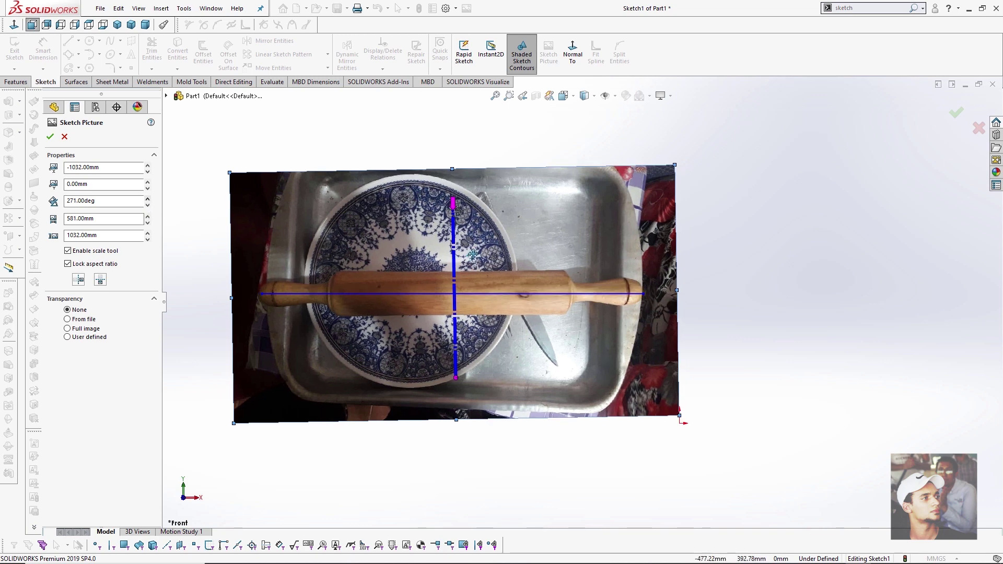
{"action": "scroll", "coordinate": [473, 254], "scroll_direction": "down", "scroll_amount": 1}
{"action": "left_click_drag", "start_coordinate": [513, 267], "coordinate": [516, 265]}
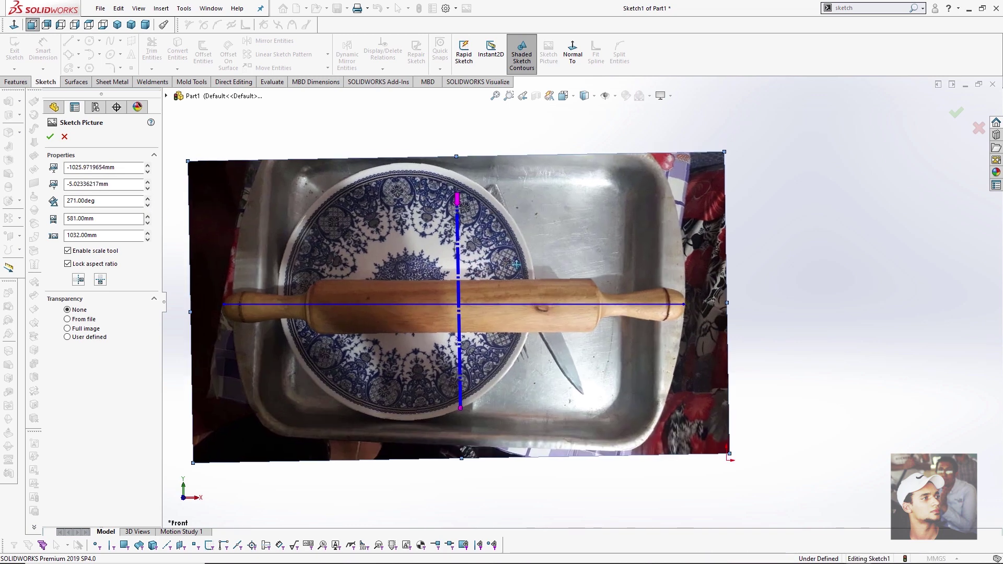
{"action": "left_click_drag", "start_coordinate": [326, 343], "coordinate": [326, 342]}
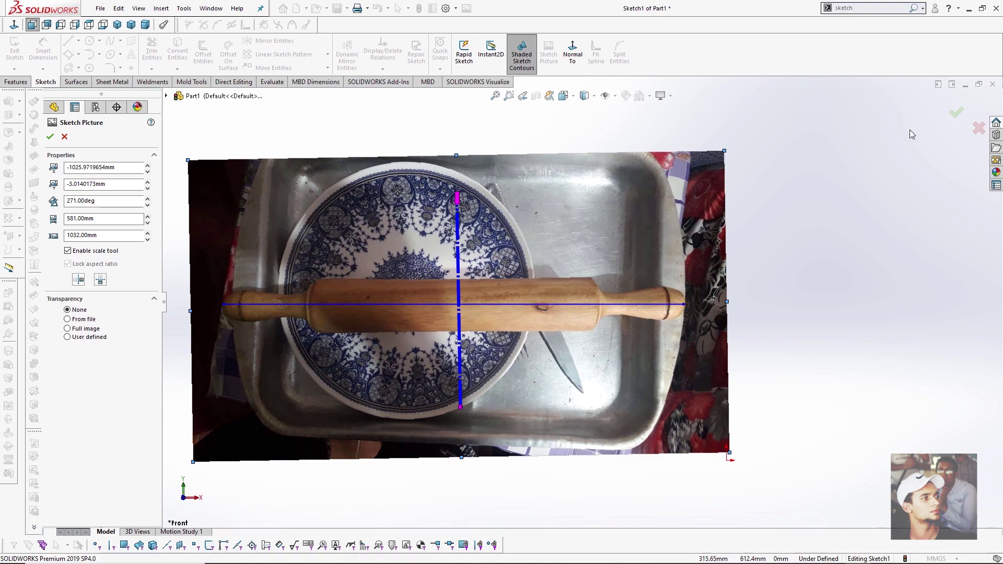
{"action": "left_click", "coordinate": [957, 113]}
Drag the line's right endpoint onto the pin's right tip.
{"action": "scroll", "coordinate": [701, 311], "scroll_direction": "down", "scroll_amount": 5}
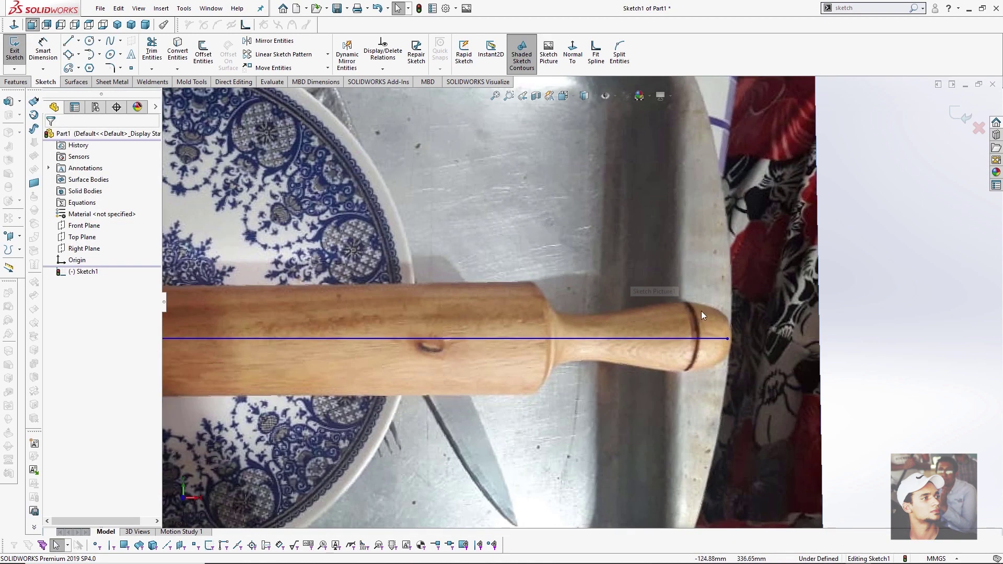
{"action": "scroll", "coordinate": [734, 365], "scroll_direction": "down", "scroll_amount": 3}
{"action": "left_click", "coordinate": [724, 382]}
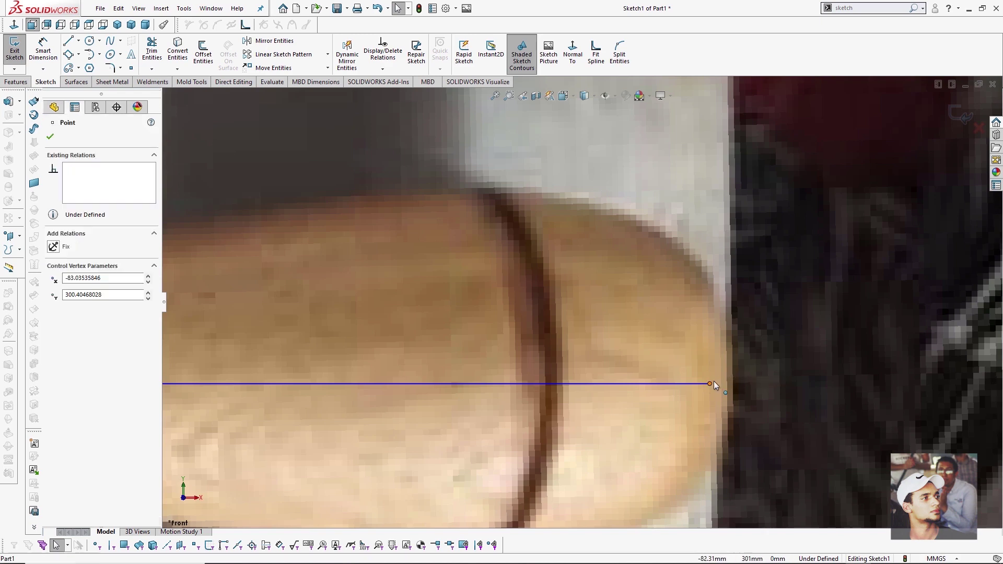
{"action": "left_click_drag", "start_coordinate": [720, 385], "coordinate": [720, 380]}
{"action": "scroll", "coordinate": [628, 319], "scroll_direction": "up", "scroll_amount": 4}
{"action": "scroll", "coordinate": [603, 312], "scroll_direction": "up", "scroll_amount": 2}
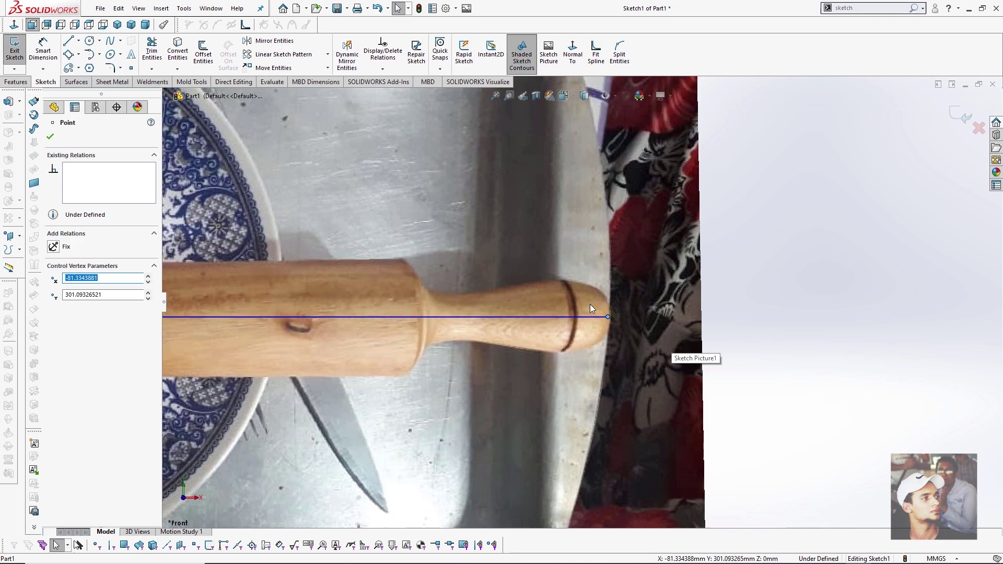
{"action": "scroll", "coordinate": [244, 284], "scroll_direction": "up", "scroll_amount": 3}
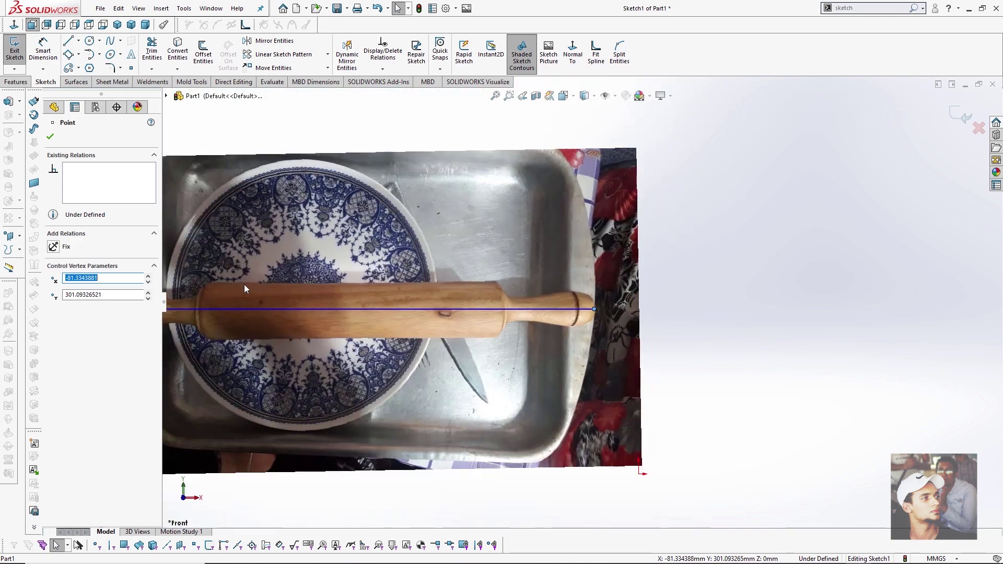
Set the line's left endpoint on the pin's left tip, making it 885.47 mm.
{"action": "middle_click_drag", "start_coordinate": [243, 284], "coordinate": [409, 333], "text": "ctrl"}
{"action": "scroll", "coordinate": [388, 300], "scroll_direction": "down", "scroll_amount": 10}
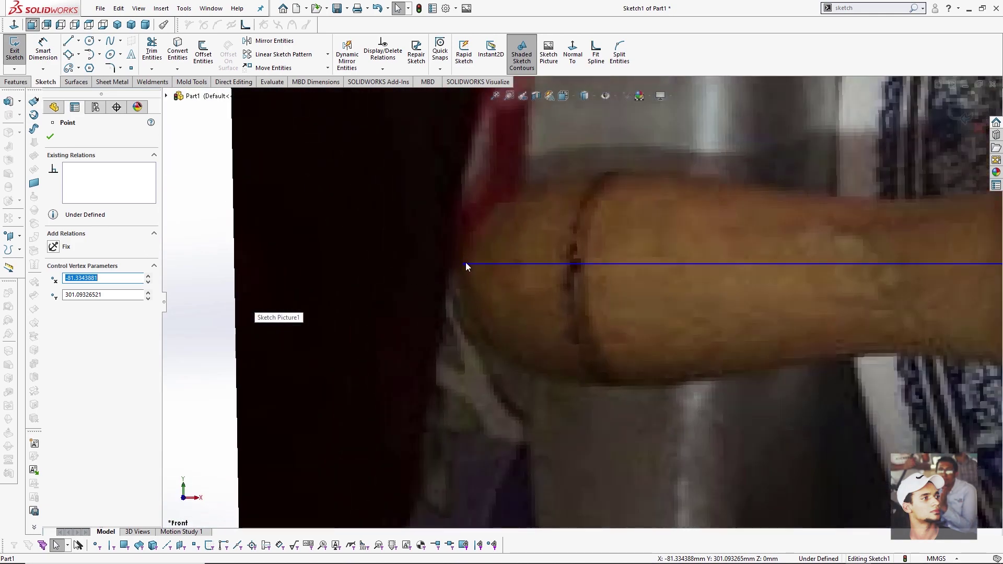
{"action": "left_click", "coordinate": [469, 267]}
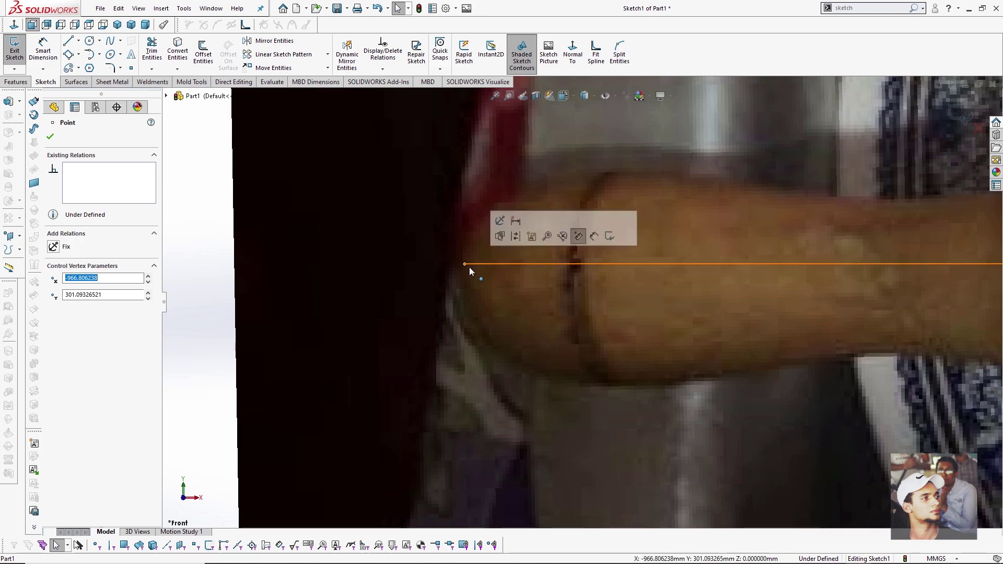
{"action": "scroll", "coordinate": [477, 291], "scroll_direction": "up", "scroll_amount": 3}
{"action": "left_click", "coordinate": [428, 317]}
{"action": "scroll", "coordinate": [474, 346], "scroll_direction": "up", "scroll_amount": 5}
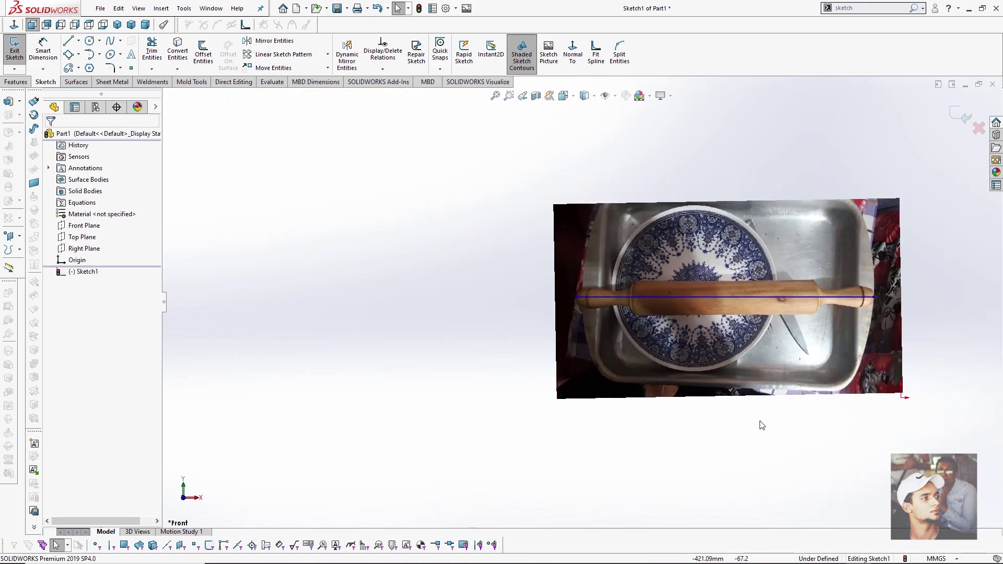
{"action": "right_click_drag", "start_coordinate": [759, 421], "coordinate": [760, 384]}
Dimension the pin line at 885.50 mm and reopen the photo's properties.
{"action": "left_click", "coordinate": [746, 301]}
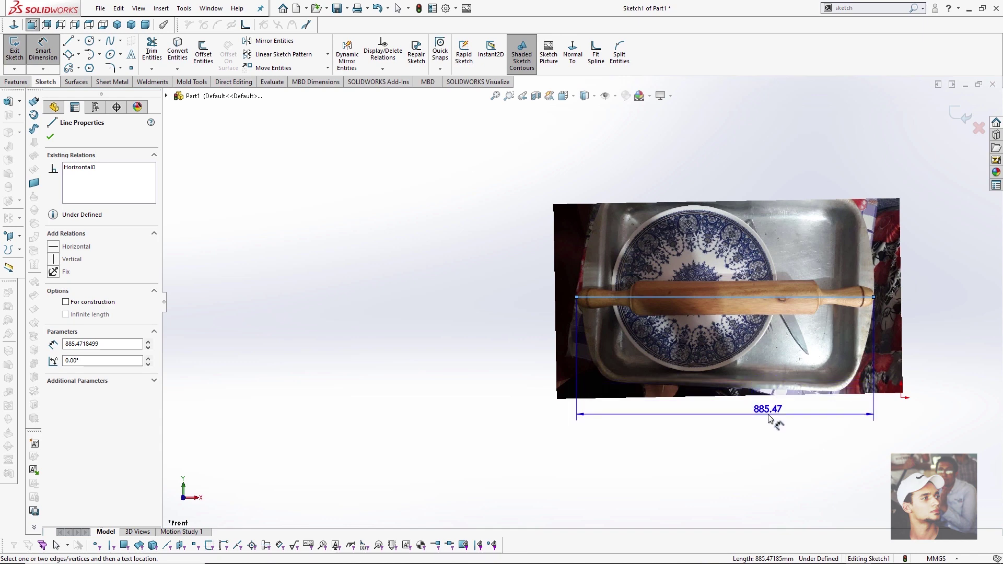
{"action": "left_click", "coordinate": [768, 417]}
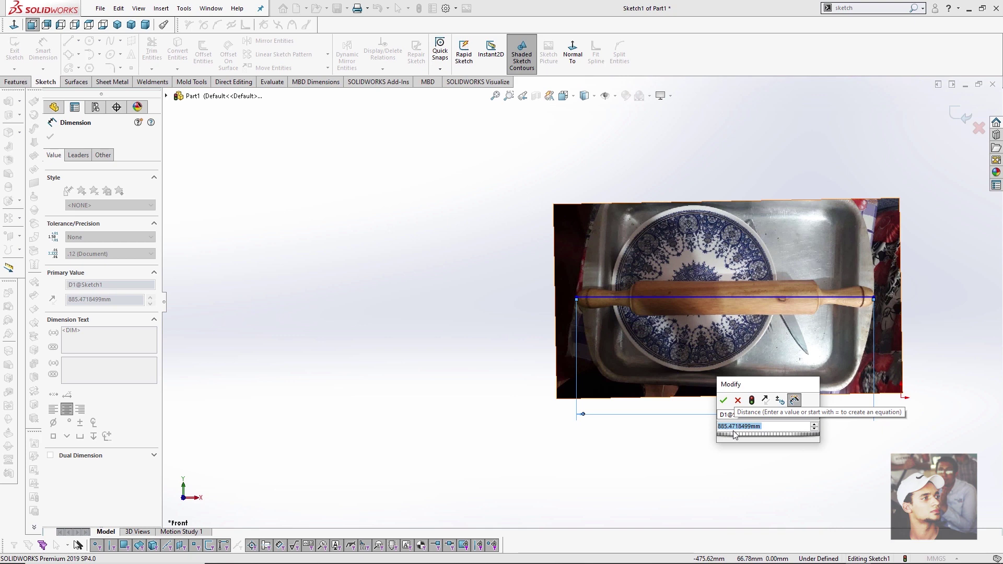
{"action": "left_click", "coordinate": [774, 429]}
{"action": "type", "text": "5.5"}
{"action": "key", "text": "Return"}
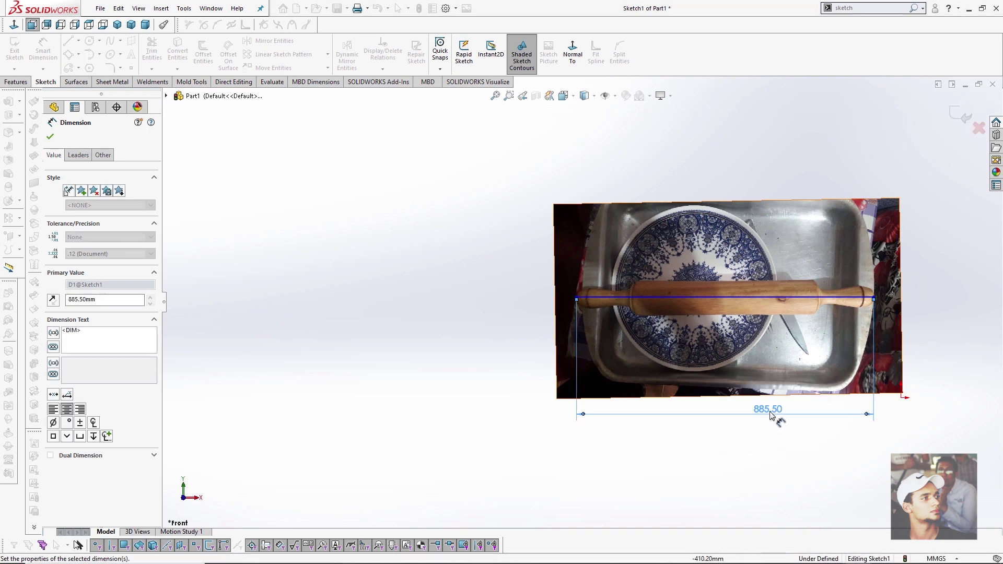
{"action": "left_click", "coordinate": [746, 425]}
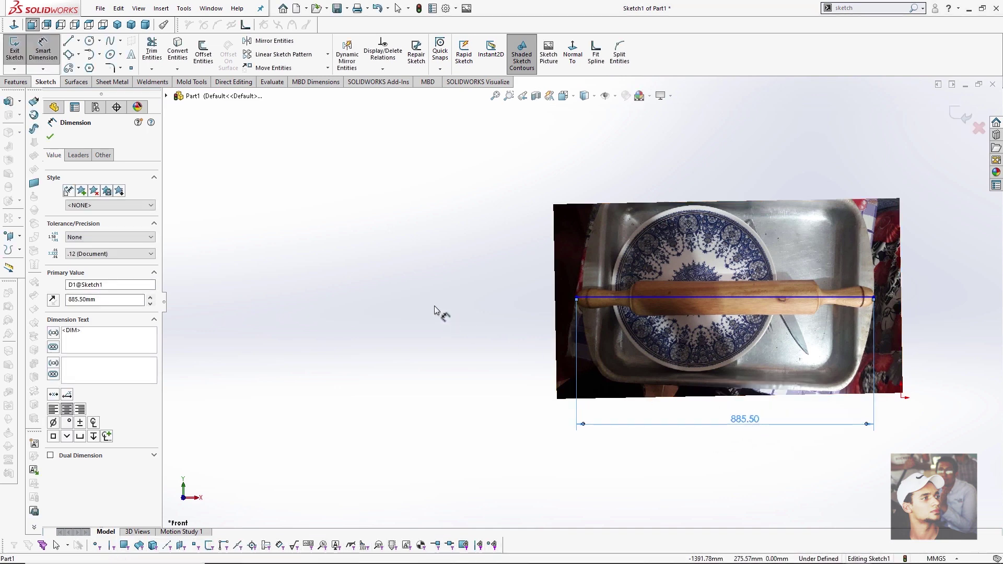
{"action": "scroll", "coordinate": [682, 306], "scroll_direction": "down", "scroll_amount": 3}
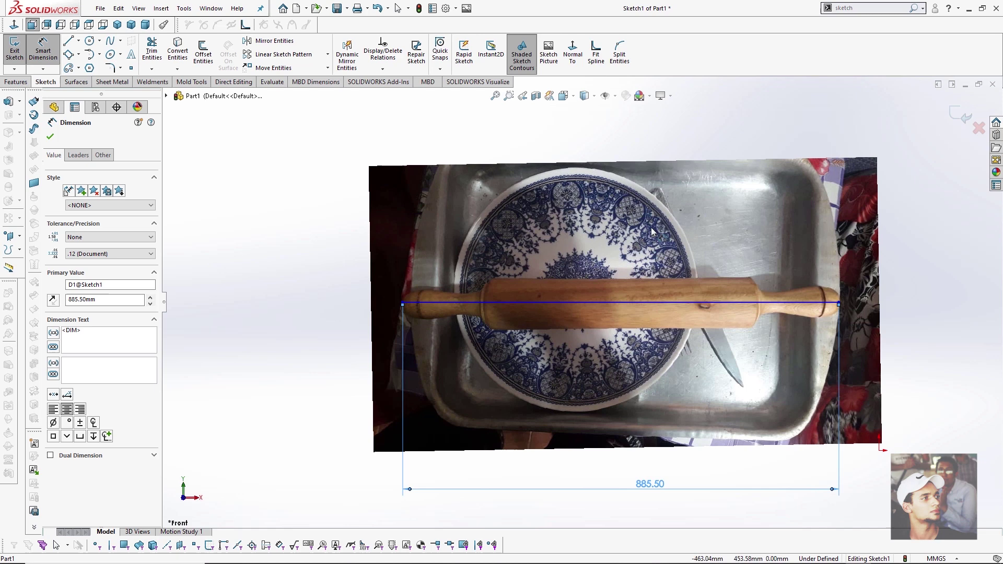
{"action": "scroll", "coordinate": [652, 230], "scroll_direction": "up", "scroll_amount": 2}
{"action": "key", "text": "Escape"}
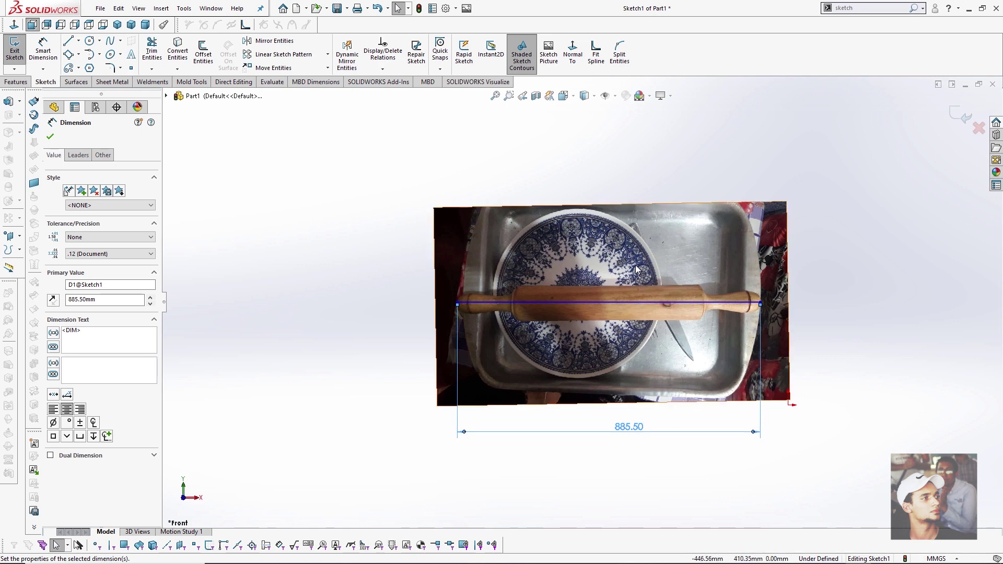
{"action": "double_click", "coordinate": [641, 250]}
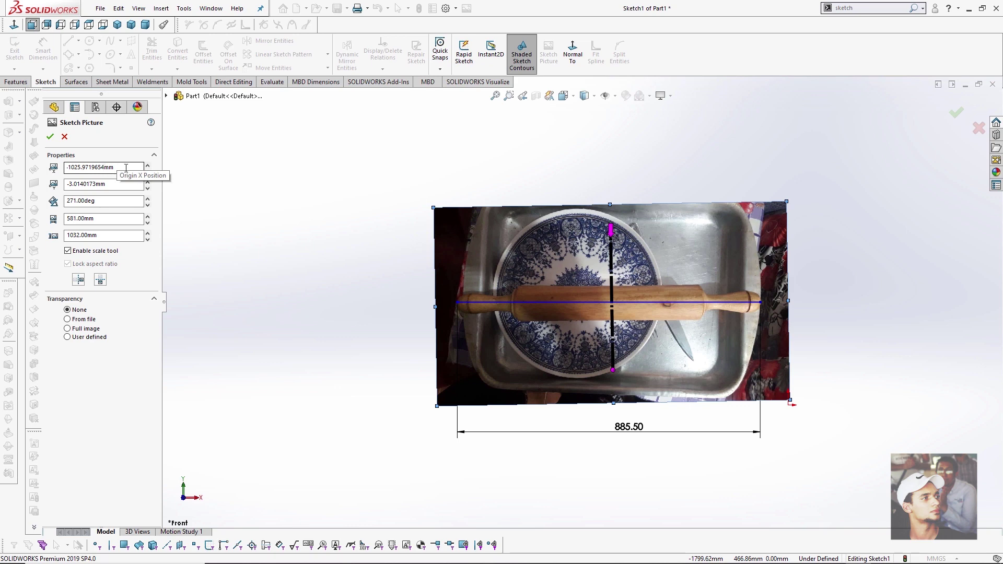
Scale the photo width to 1032*350/885.5, shrinking it to 229.64 × 407.91 mm.
{"action": "double_click", "coordinate": [96, 167]}
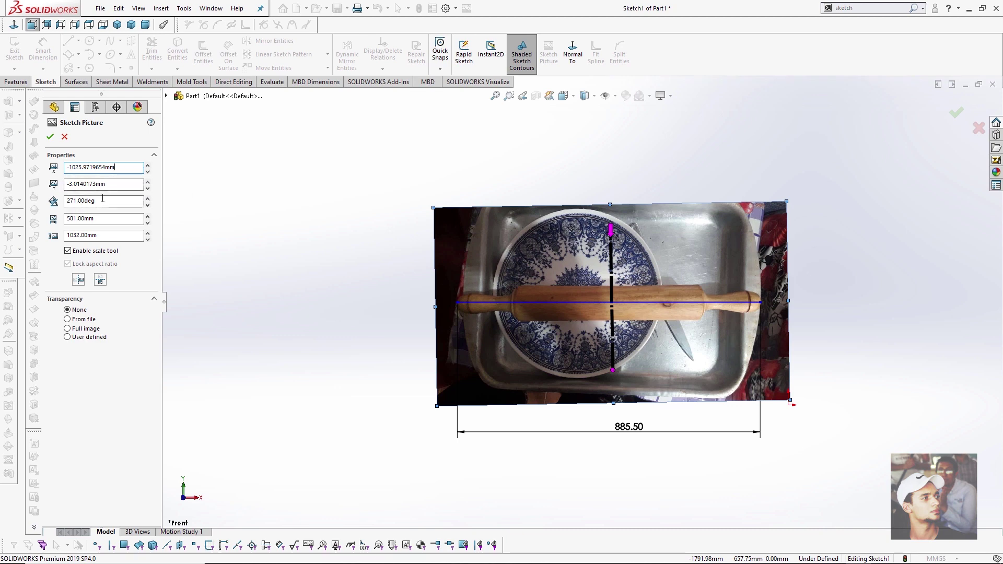
{"action": "double_click", "coordinate": [89, 200]}
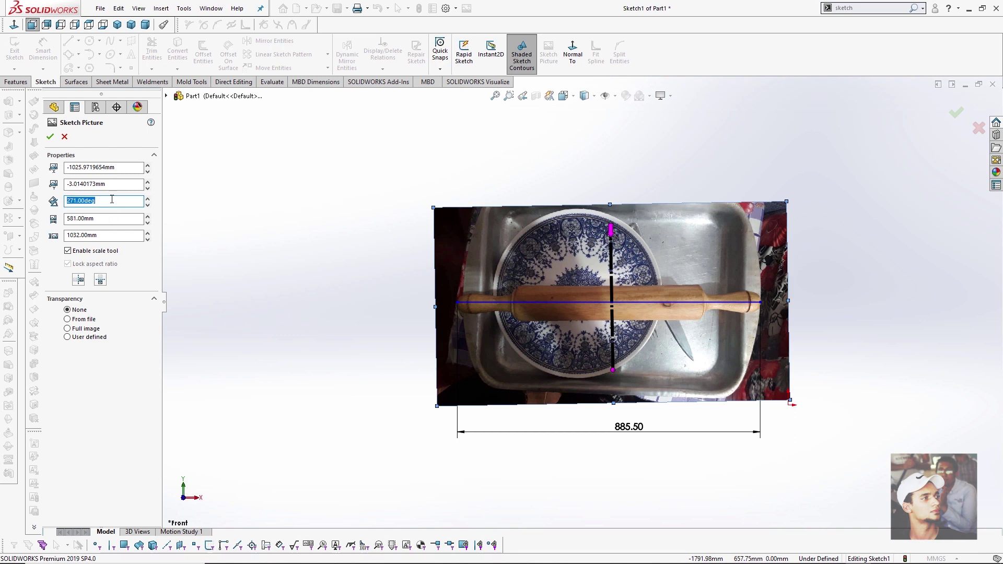
{"action": "key", "text": "Tab"}
{"action": "key", "text": "Tab"}
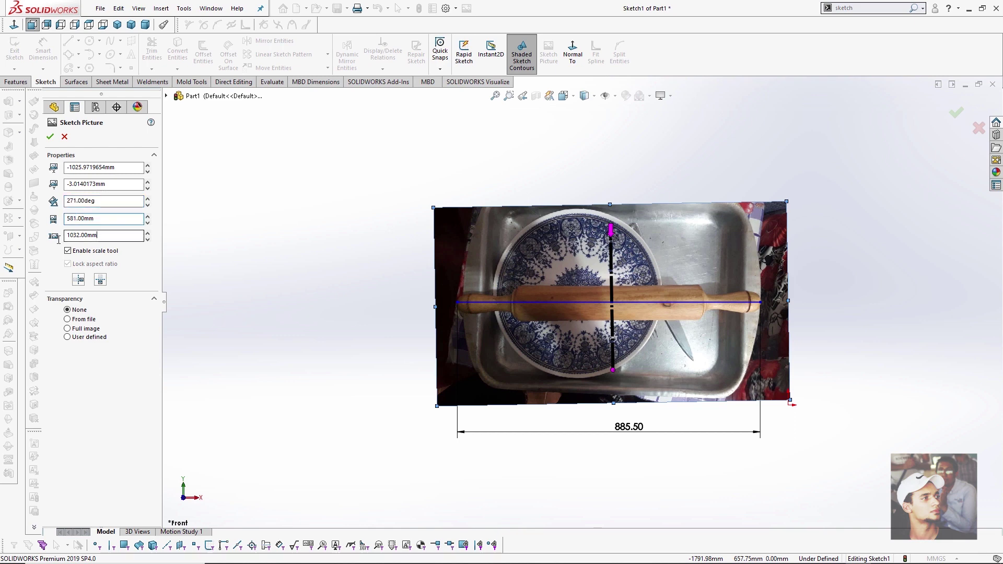
{"action": "left_click", "coordinate": [78, 220]}
{"action": "left_click", "coordinate": [121, 236]}
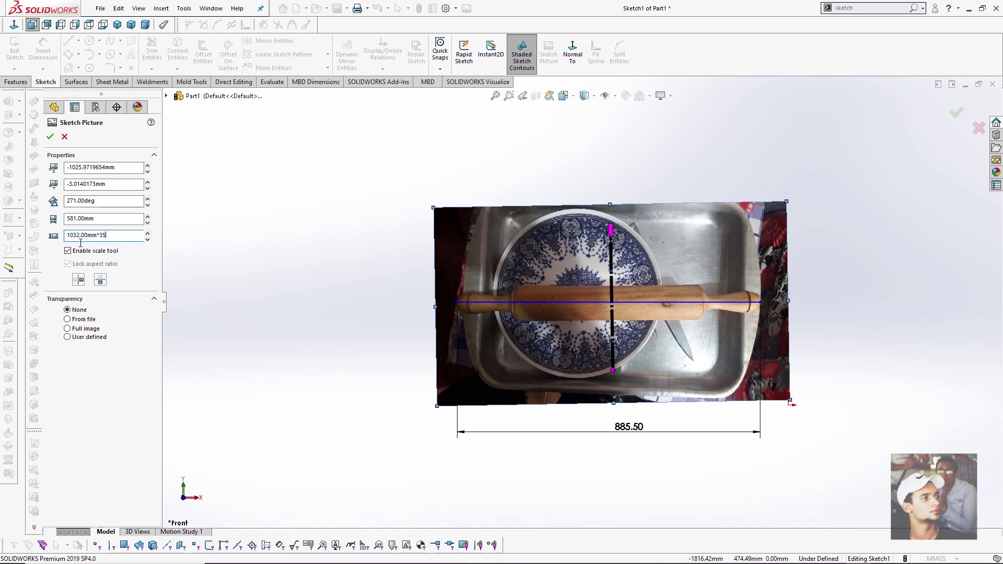
{"action": "key", "text": "Return"}
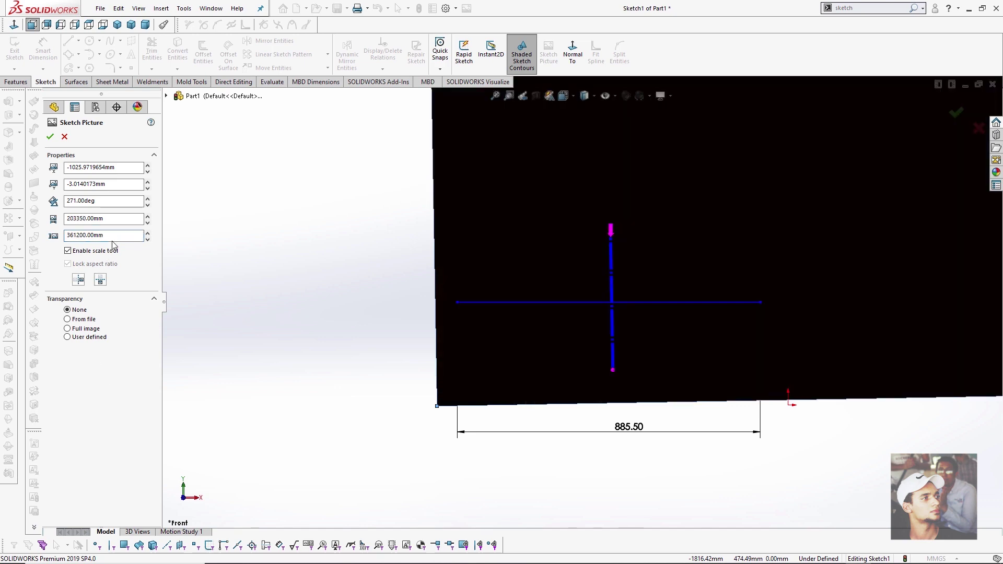
{"action": "type", "text": "/885.5"}
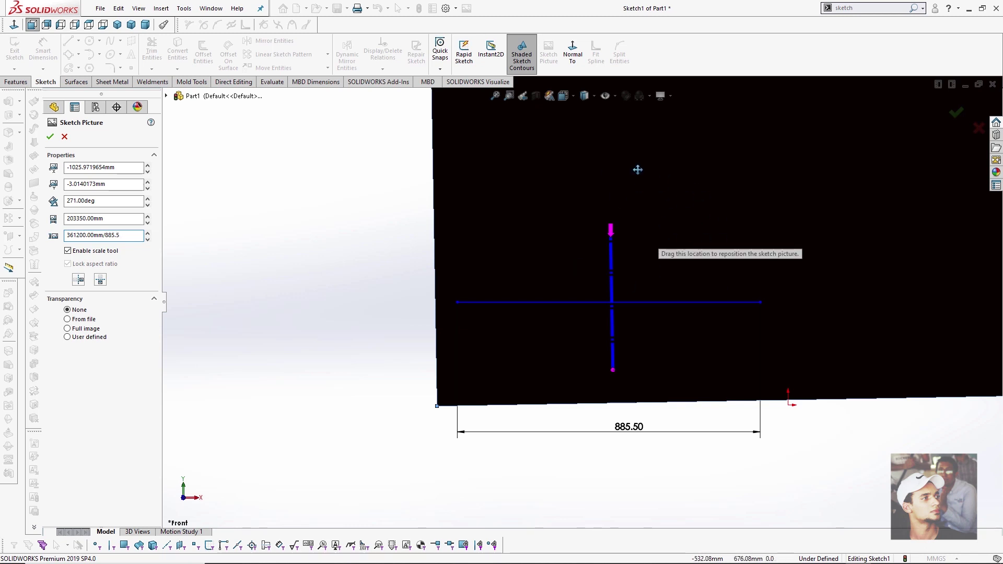
{"action": "key", "text": "Return"}
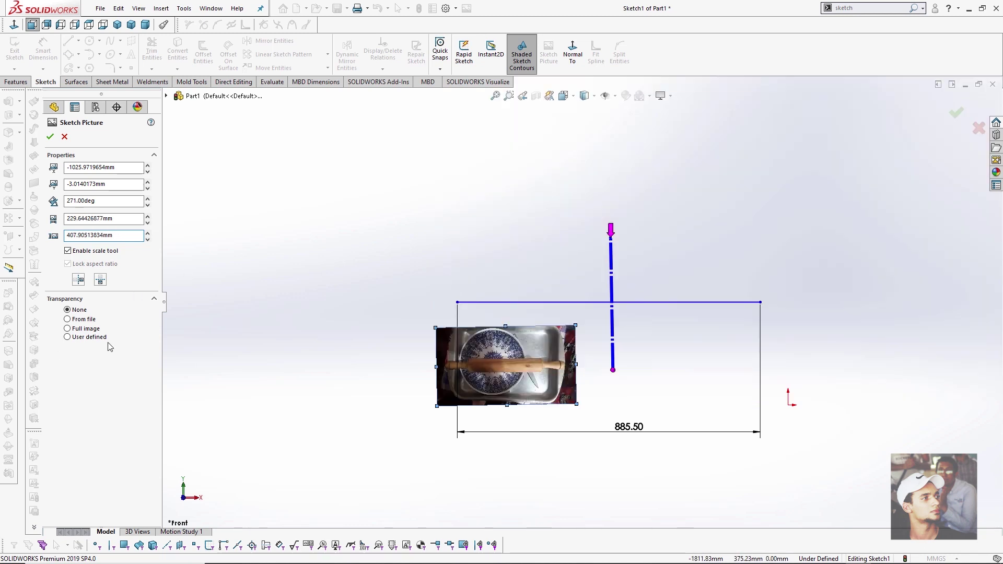
Accept the resized photo and change the pin line's dimension to 350 mm.
{"action": "left_click", "coordinate": [51, 137]}
{"action": "scroll", "coordinate": [521, 325], "scroll_direction": "down", "scroll_amount": 3}
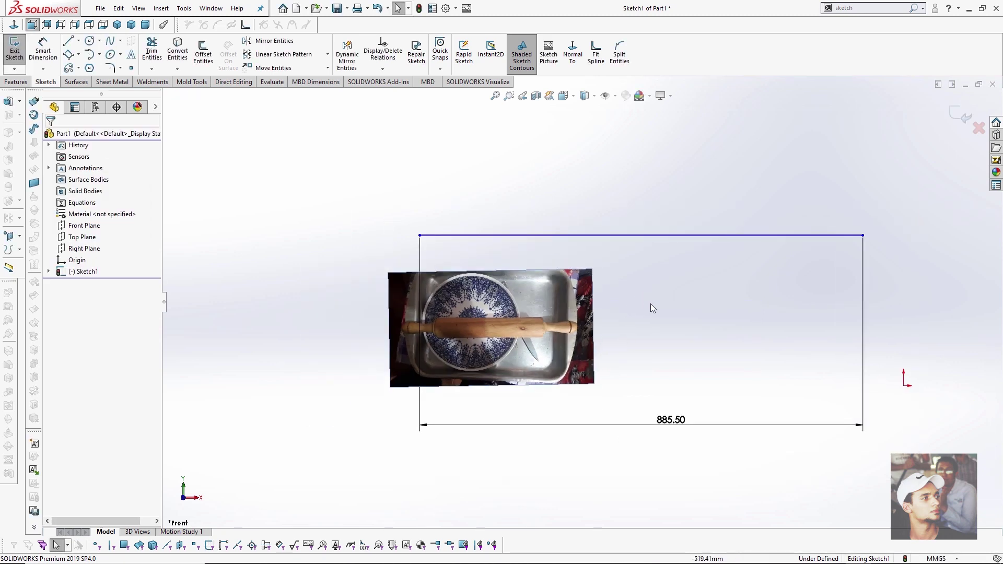
{"action": "scroll", "coordinate": [673, 357], "scroll_direction": "up", "scroll_amount": 1}
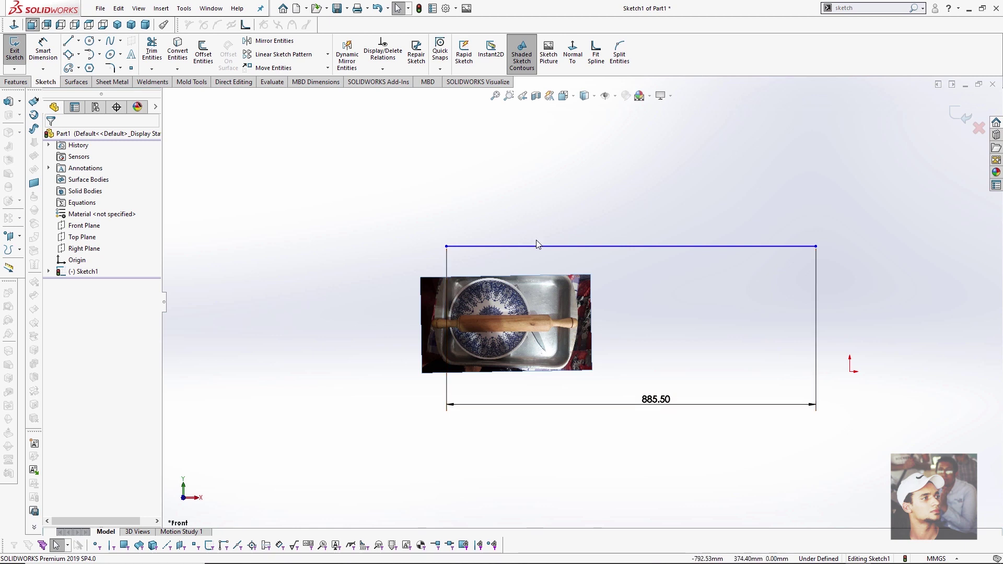
{"action": "left_click", "coordinate": [657, 399]}
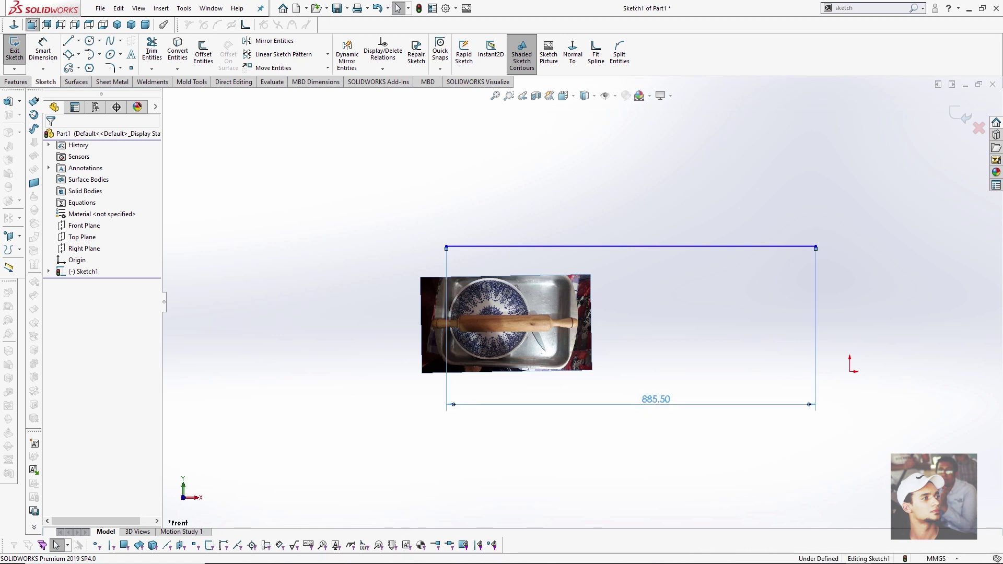
{"action": "double_click", "coordinate": [656, 399]}
{"action": "type", "text": "350"}
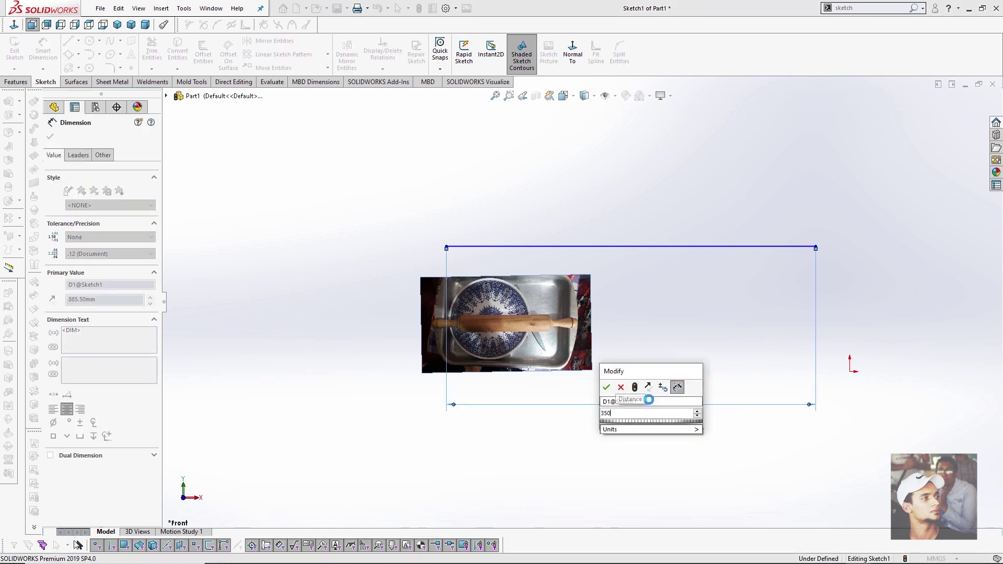
{"action": "key", "text": "Return"}
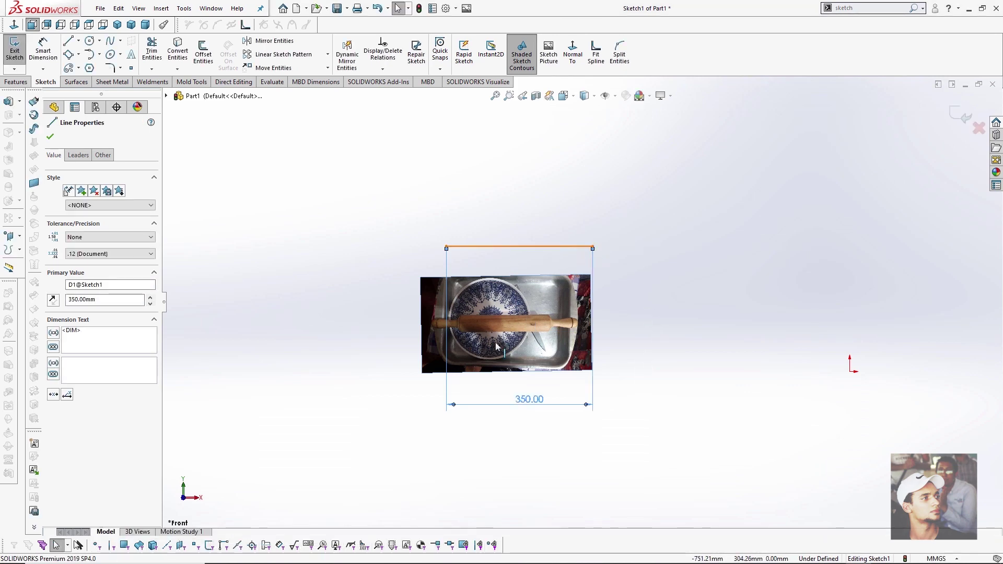
Drag the 350 mm line onto the pin's axis with its end at the tip.
{"action": "left_click", "coordinate": [495, 322]}
{"action": "scroll", "coordinate": [502, 321], "scroll_direction": "down", "scroll_amount": 5}
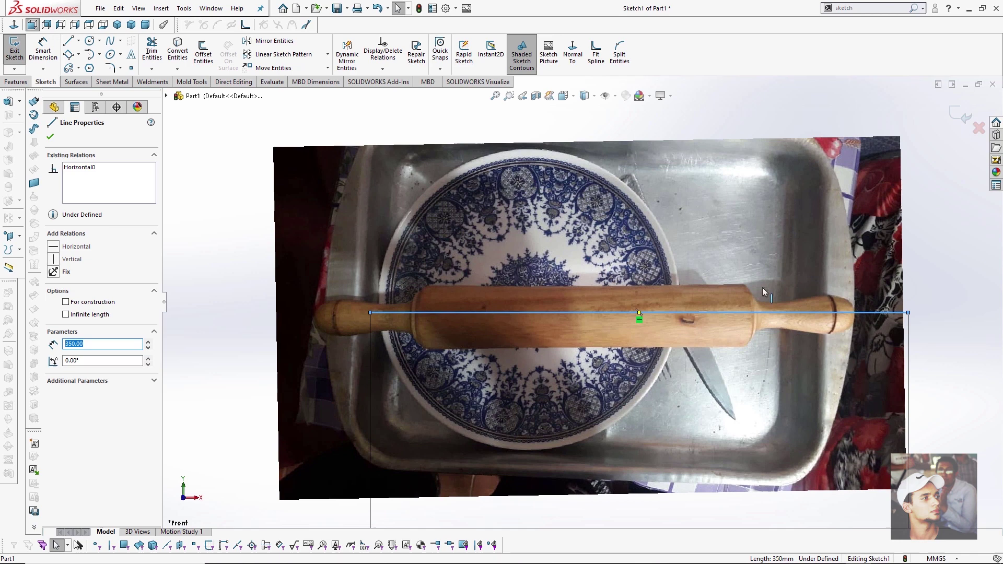
{"action": "left_click_drag", "start_coordinate": [648, 311], "coordinate": [571, 317]}
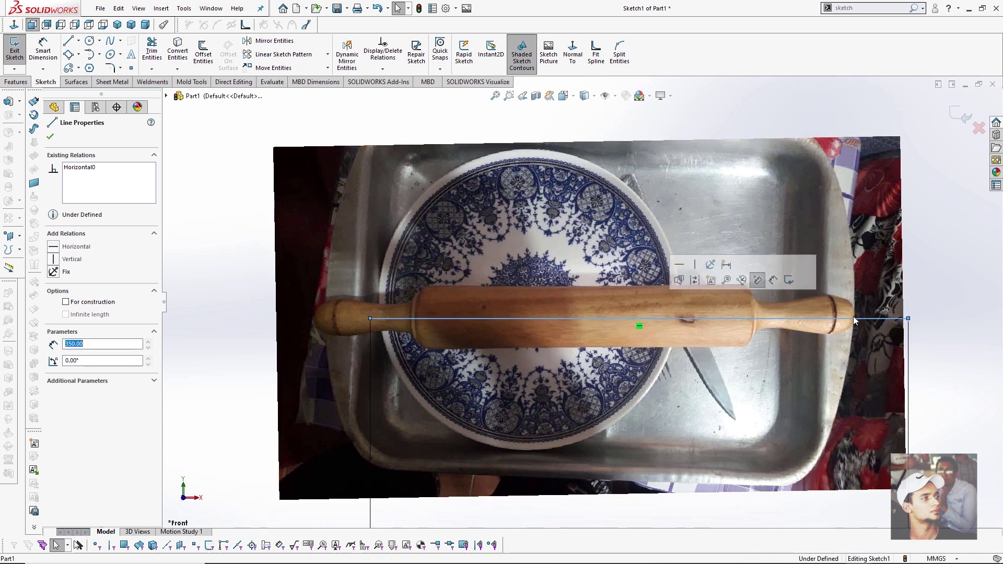
{"action": "left_click_drag", "start_coordinate": [908, 319], "coordinate": [851, 318]}
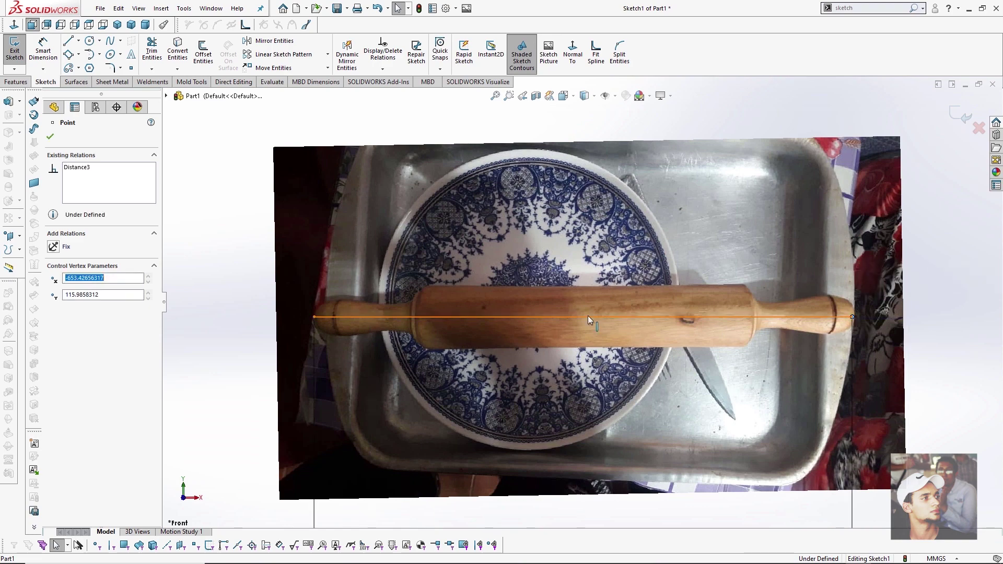
{"action": "scroll", "coordinate": [367, 321], "scroll_direction": "down", "scroll_amount": 3}
{"action": "scroll", "coordinate": [577, 309], "scroll_direction": "up", "scroll_amount": 5}
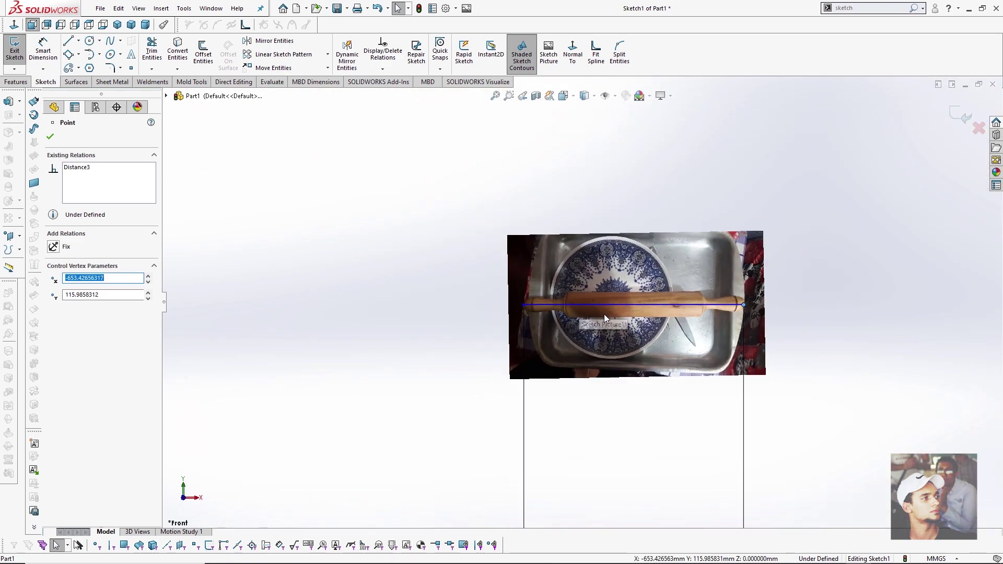
{"action": "scroll", "coordinate": [641, 305], "scroll_direction": "up", "scroll_amount": 2}
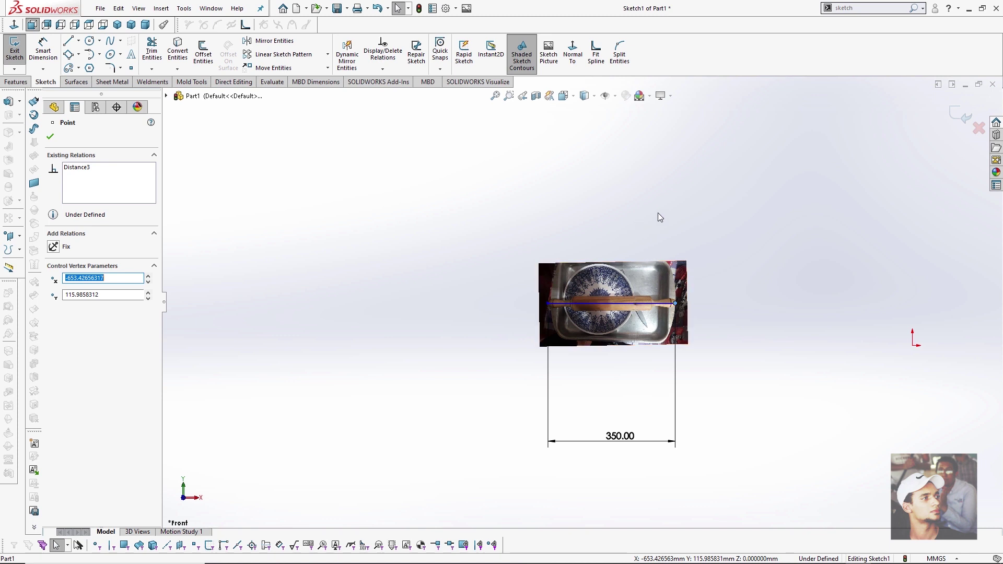
Look at the Display Style options, then dismiss them without changes.
{"action": "left_click", "coordinate": [670, 96]}
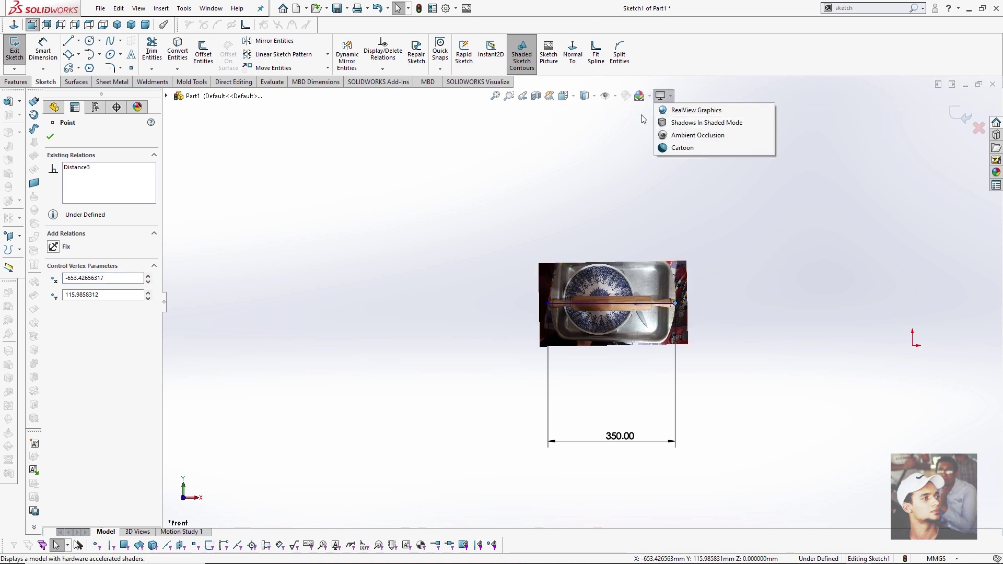
{"action": "left_click", "coordinate": [649, 96]}
{"action": "left_click", "coordinate": [654, 124]}
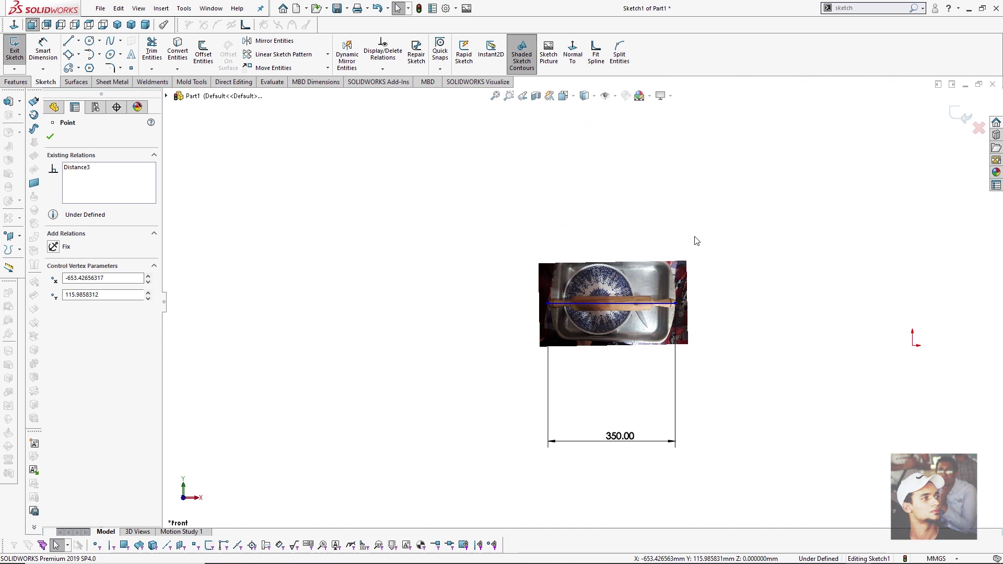
{"action": "scroll", "coordinate": [697, 241], "scroll_direction": "down", "scroll_amount": 2}
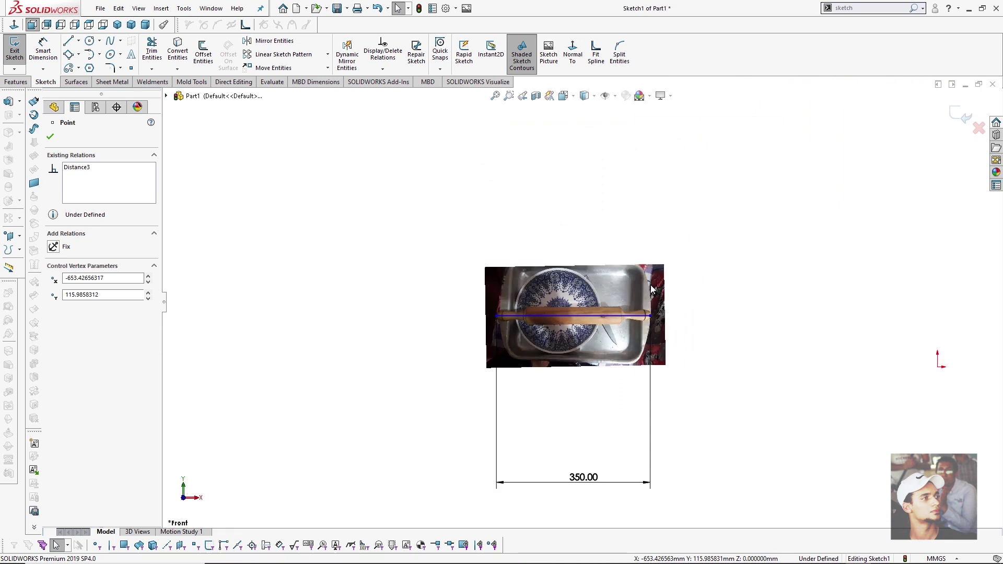
{"action": "scroll", "coordinate": [634, 288], "scroll_direction": "down", "scroll_amount": 1}
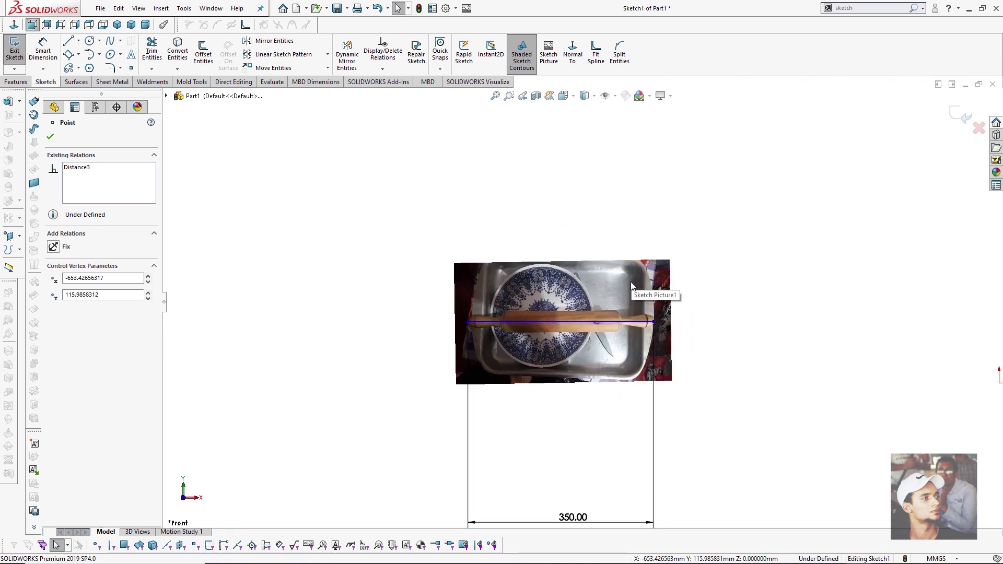
{"action": "scroll", "coordinate": [636, 298], "scroll_direction": "up", "scroll_amount": 2}
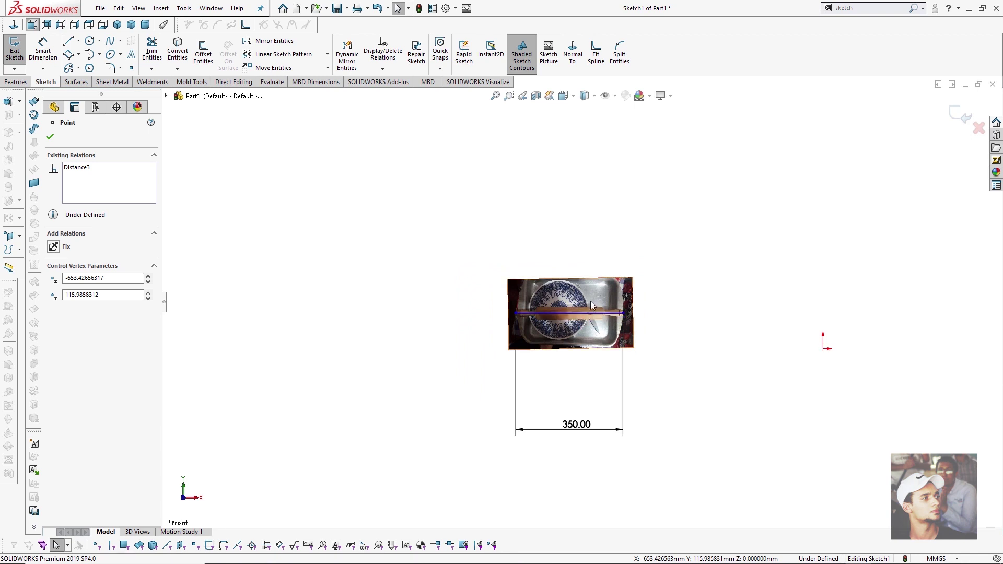
Make the line's midpoint coincident with the origin.
{"action": "right_click", "coordinate": [579, 313]}
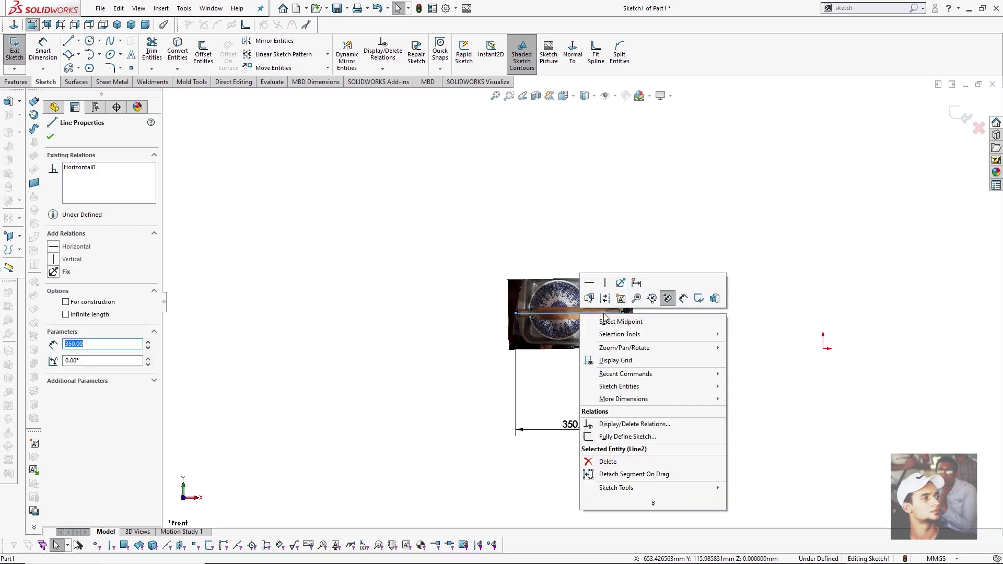
{"action": "left_click", "coordinate": [619, 323]}
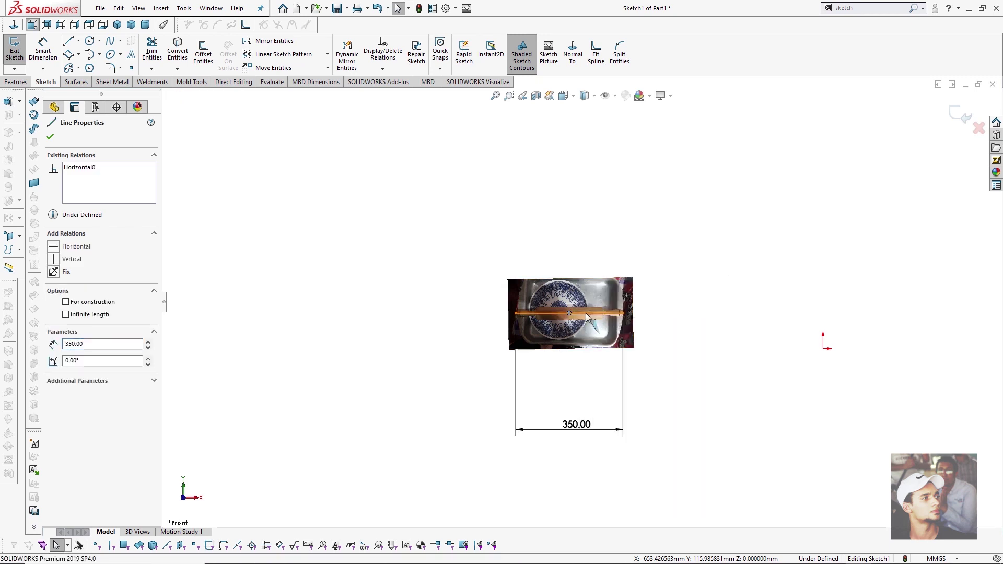
{"action": "left_click", "coordinate": [824, 348], "text": "ctrl"}
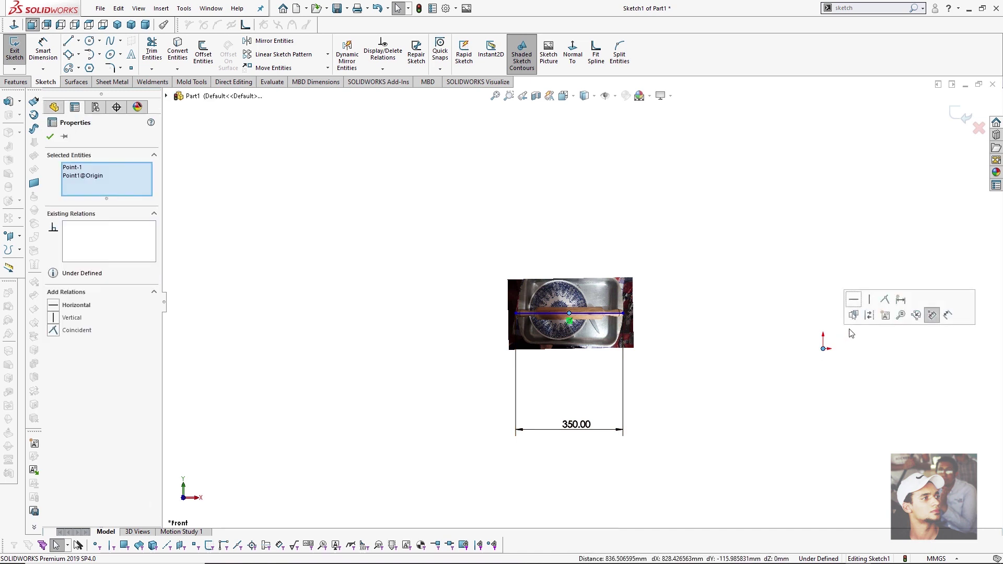
{"action": "left_click", "coordinate": [883, 301]}
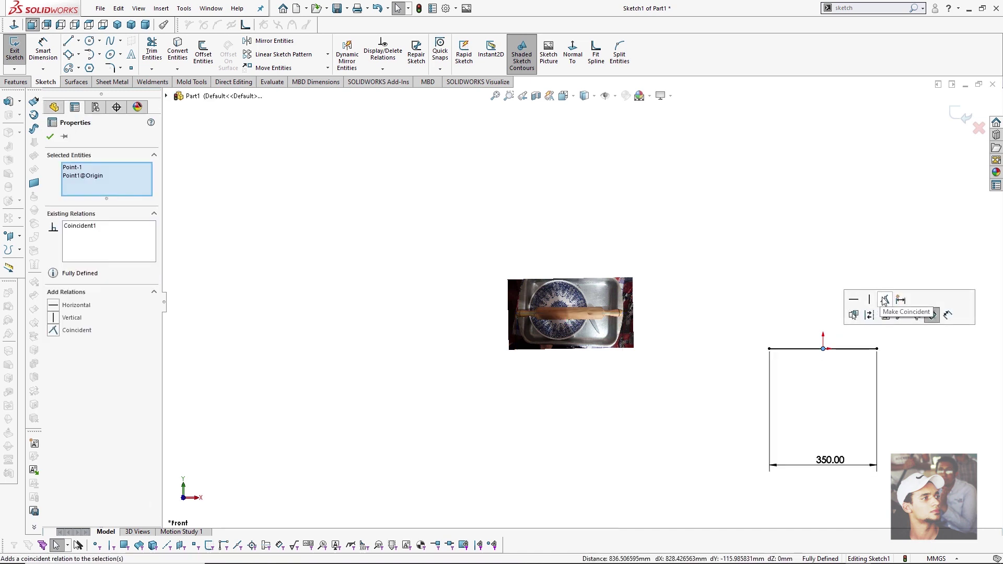
{"action": "left_click", "coordinate": [851, 272]}
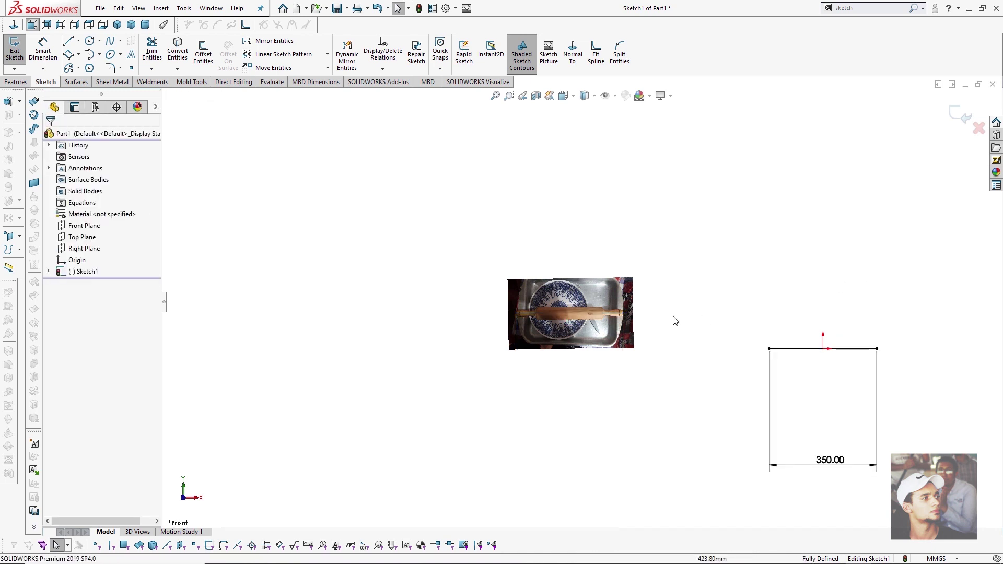
Move the photo to −198.79, −119.10 mm so the pin matches the line tip-to-tip.
{"action": "double_click", "coordinate": [598, 304]}
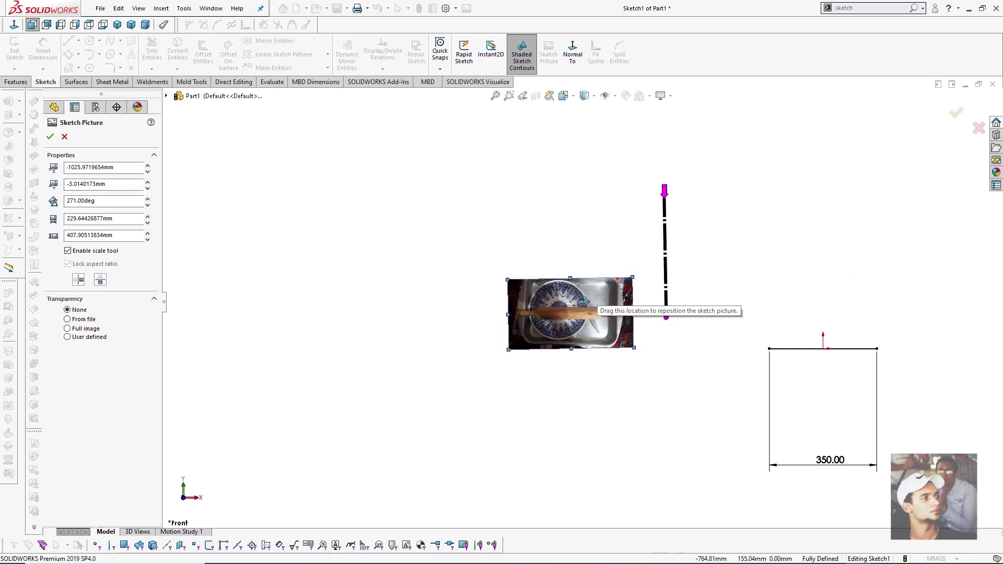
{"action": "mouse_move", "coordinate": [598, 303]}
{"action": "left_mouse_down"}
{"action": "mouse_move", "coordinate": [798, 309]}
{"action": "mouse_move", "coordinate": [849, 327]}
{"action": "left_mouse_up"}
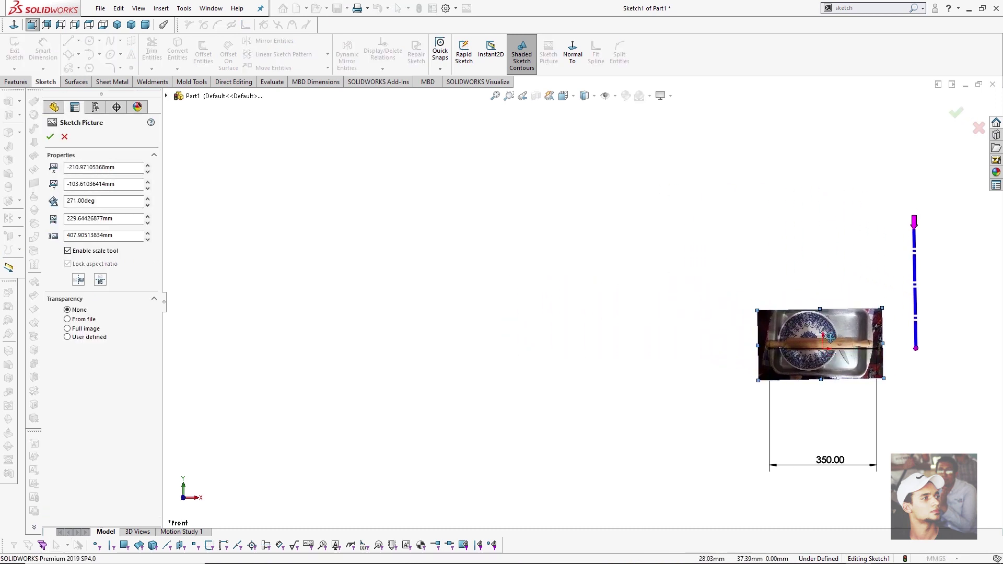
{"action": "scroll", "coordinate": [849, 327], "scroll_direction": "down", "scroll_amount": 3}
{"action": "scroll", "coordinate": [781, 348], "scroll_direction": "down", "scroll_amount": 6}
{"action": "left_click_drag", "start_coordinate": [686, 275], "coordinate": [713, 306]}
{"action": "scroll", "coordinate": [715, 307], "scroll_direction": "down", "scroll_amount": 1}
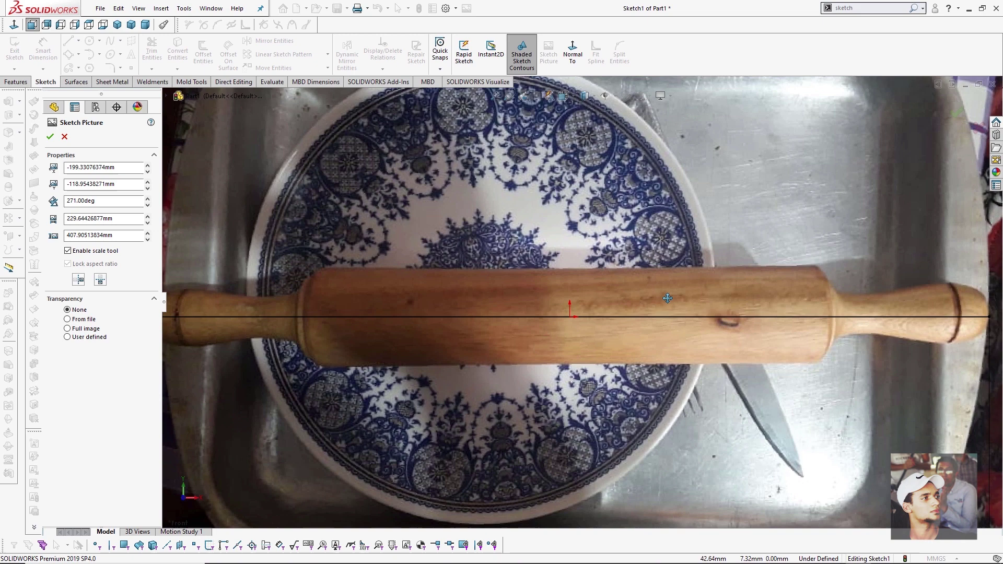
{"action": "scroll", "coordinate": [575, 273], "scroll_direction": "up", "scroll_amount": 1}
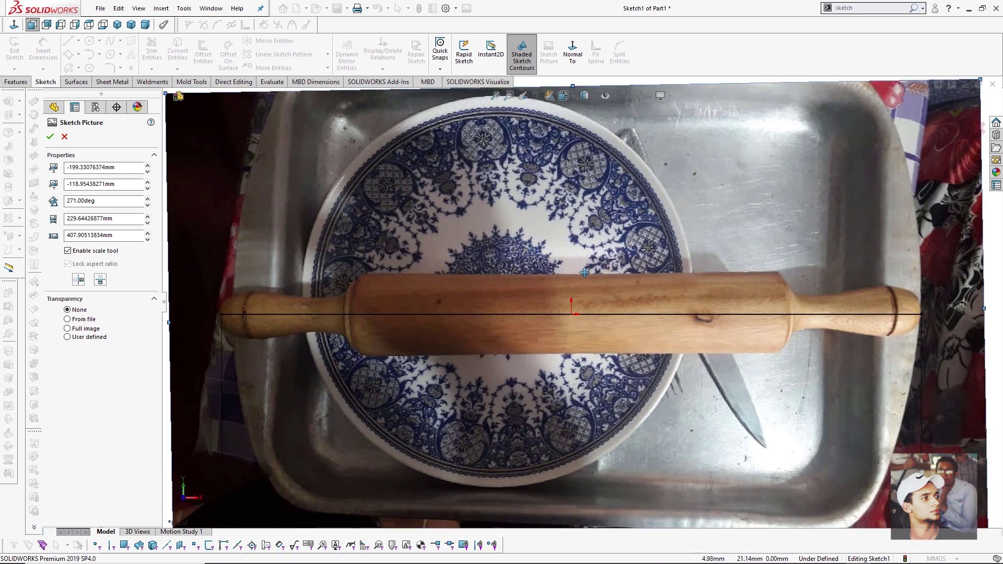
{"action": "scroll", "coordinate": [829, 320], "scroll_direction": "down", "scroll_amount": 6}
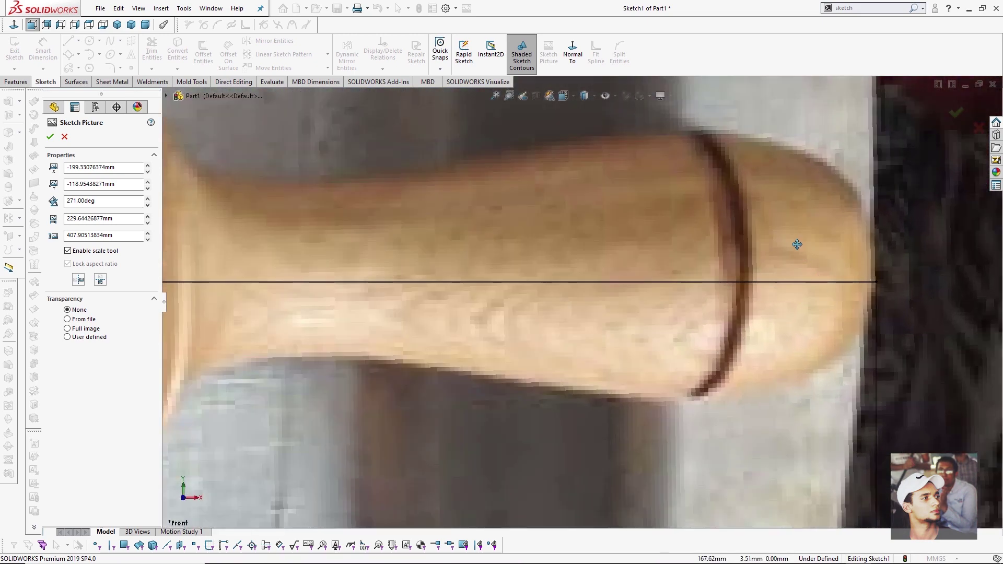
{"action": "left_click_drag", "start_coordinate": [796, 245], "coordinate": [802, 246]}
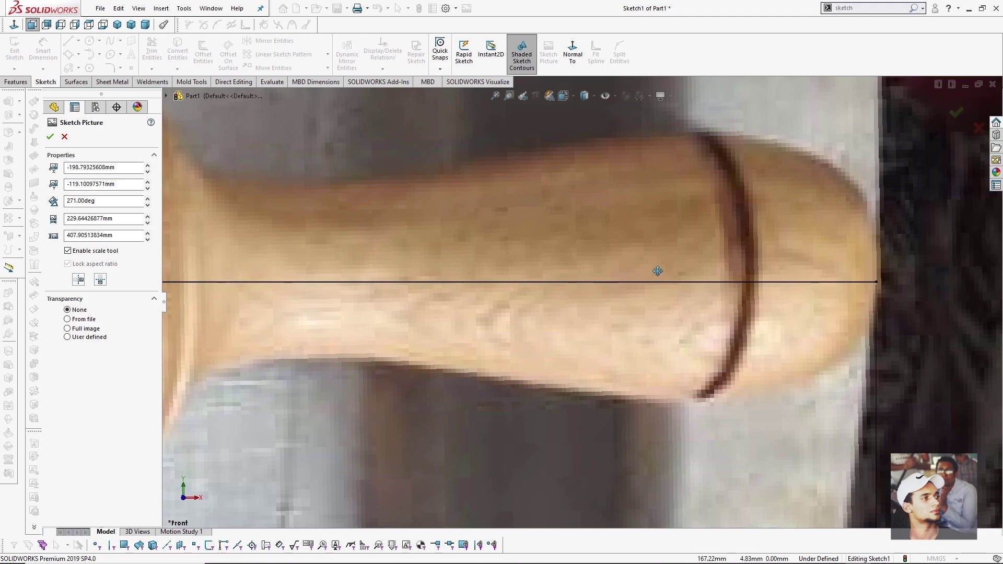
{"action": "scroll", "coordinate": [658, 271], "scroll_direction": "up", "scroll_amount": 9}
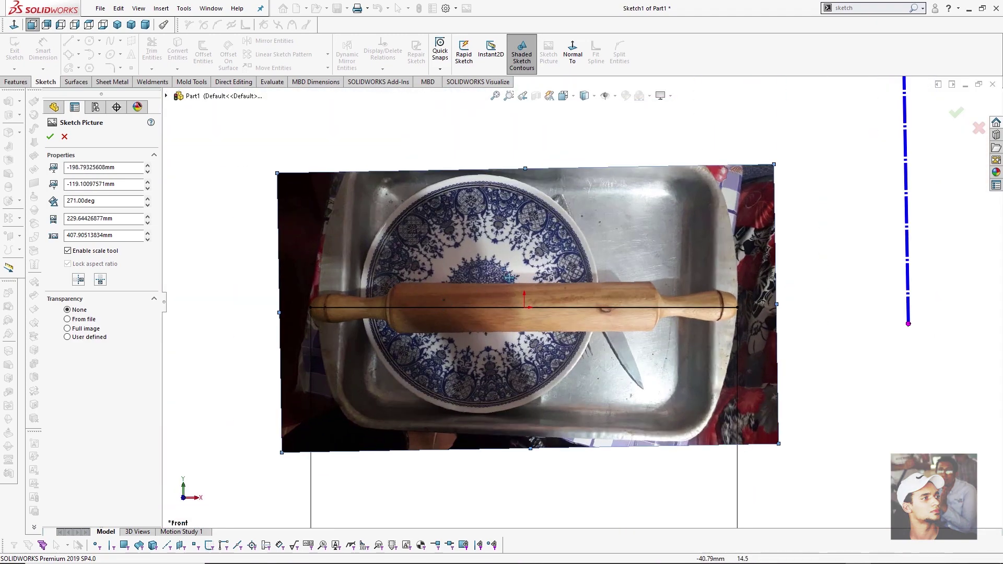
{"action": "left_click", "coordinate": [957, 118]}
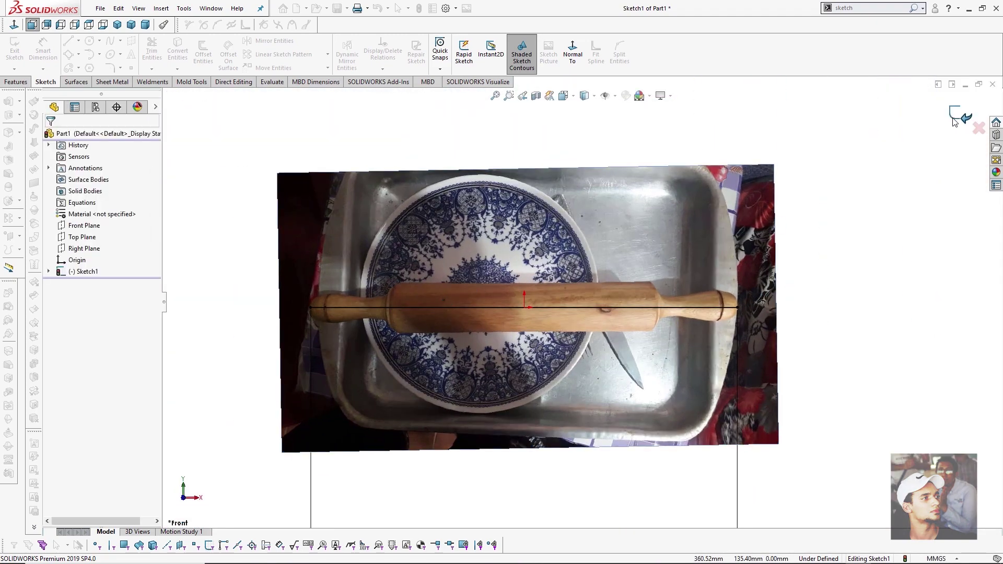
Turn the 350 mm centre line into construction geometry.
{"action": "scroll", "coordinate": [695, 321], "scroll_direction": "up", "scroll_amount": 4}
{"action": "scroll", "coordinate": [551, 240], "scroll_direction": "down", "scroll_amount": 3}
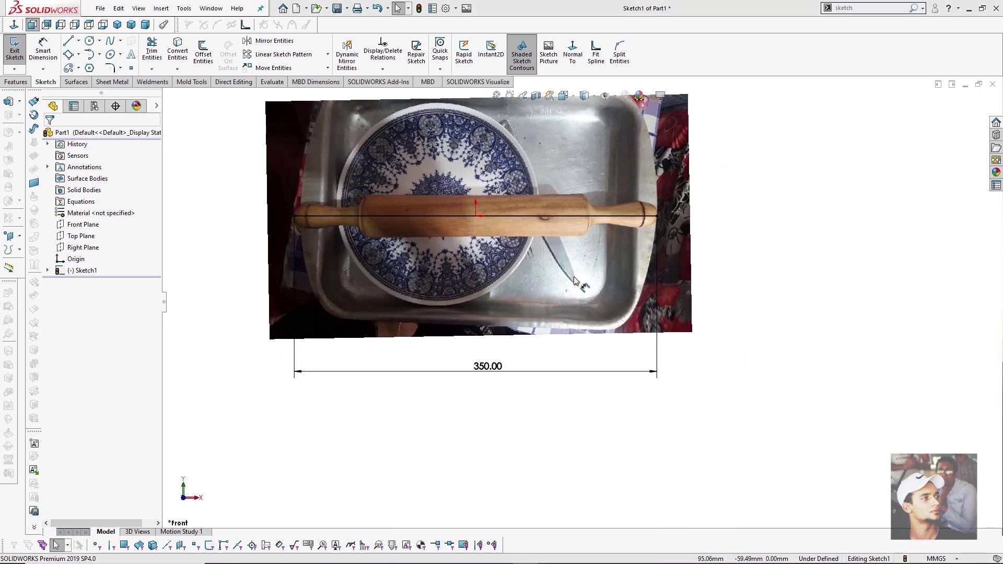
{"action": "scroll", "coordinate": [551, 239], "scroll_direction": "up", "scroll_amount": 1}
{"action": "scroll", "coordinate": [505, 212], "scroll_direction": "down", "scroll_amount": 2}
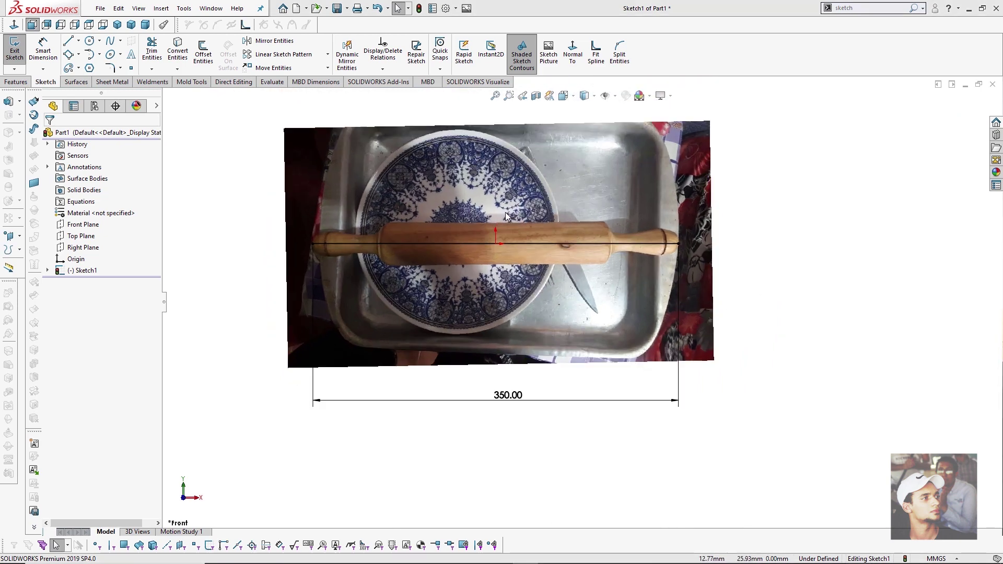
{"action": "left_click", "coordinate": [535, 242]}
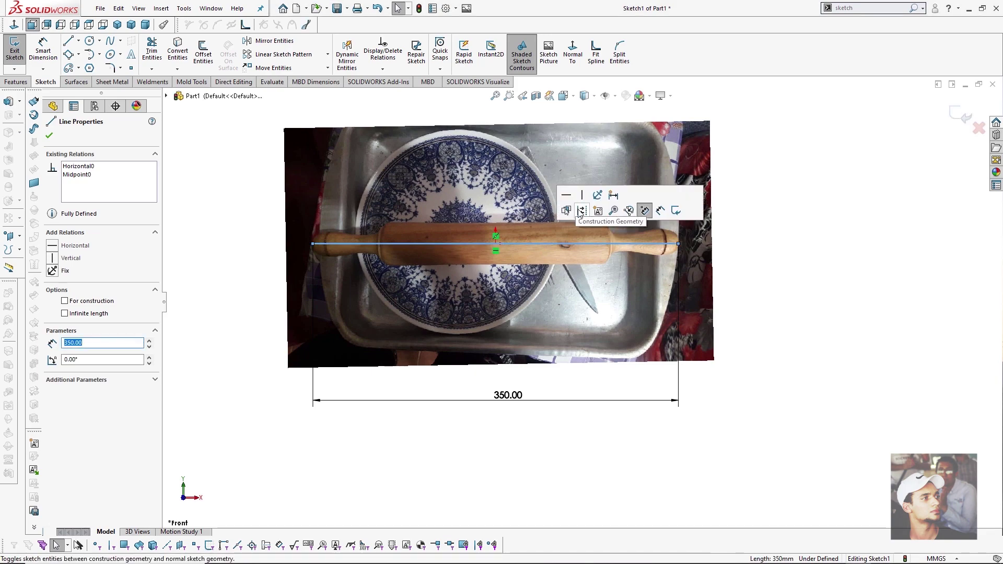
{"action": "left_click", "coordinate": [580, 211]}
{"action": "key", "text": "Escape"}
Draw a vertical end line up from the centre line's right end to the handle edge.
{"action": "right_click_drag", "start_coordinate": [776, 214], "coordinate": [725, 217]}
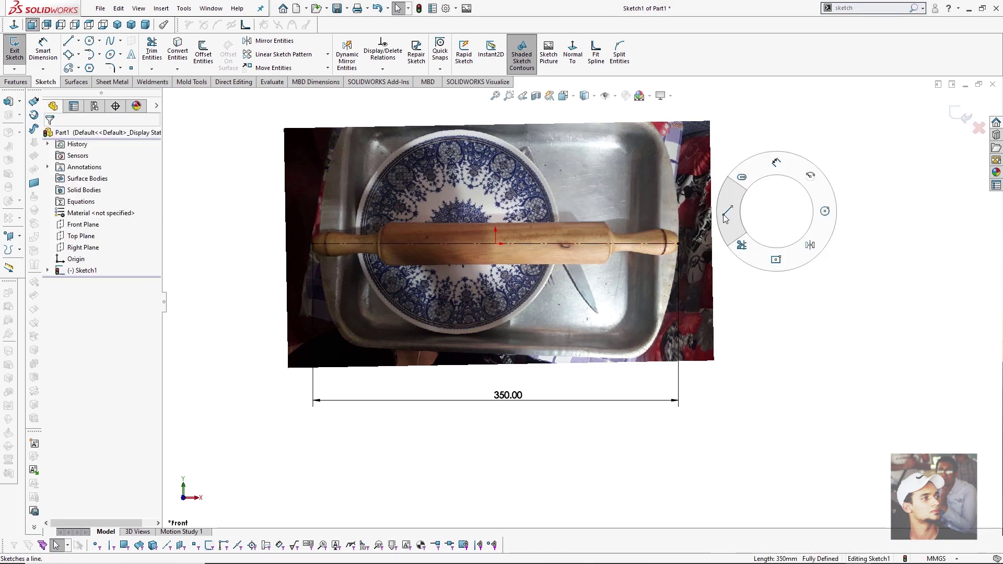
{"action": "scroll", "coordinate": [647, 261], "scroll_direction": "down", "scroll_amount": 10}
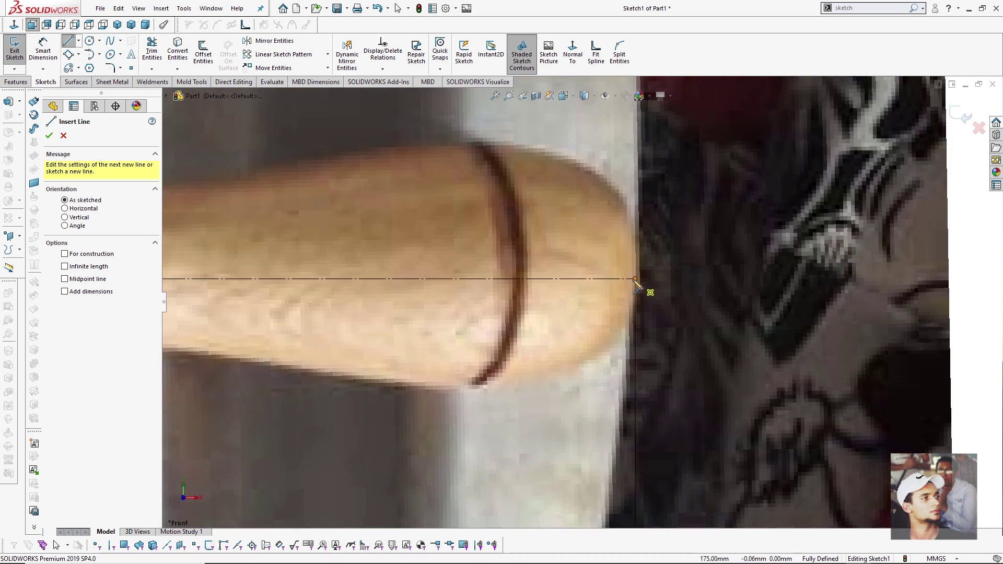
{"action": "left_click", "coordinate": [634, 279]}
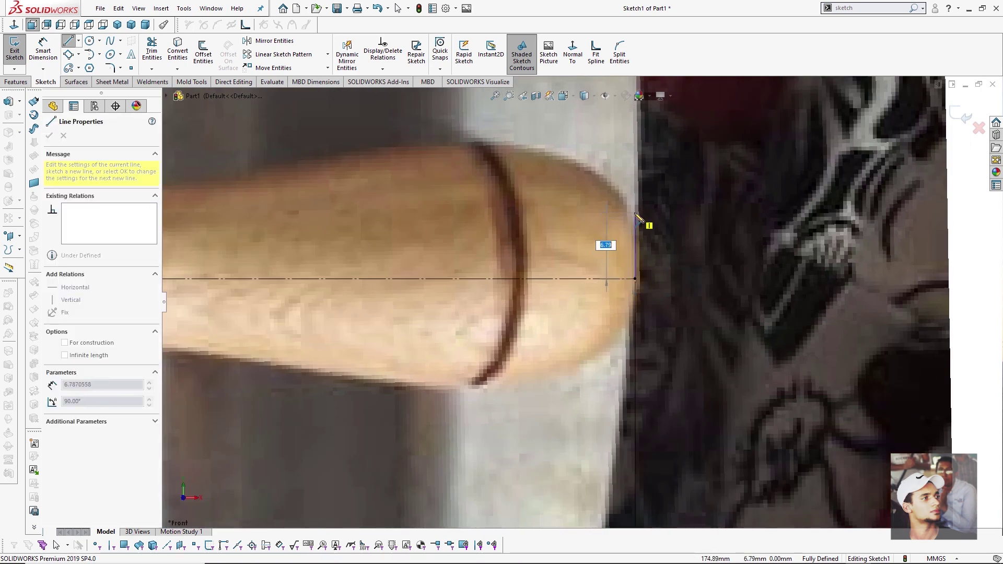
{"action": "left_click", "coordinate": [635, 215]}
{"action": "scroll", "coordinate": [617, 230], "scroll_direction": "up", "scroll_amount": 3}
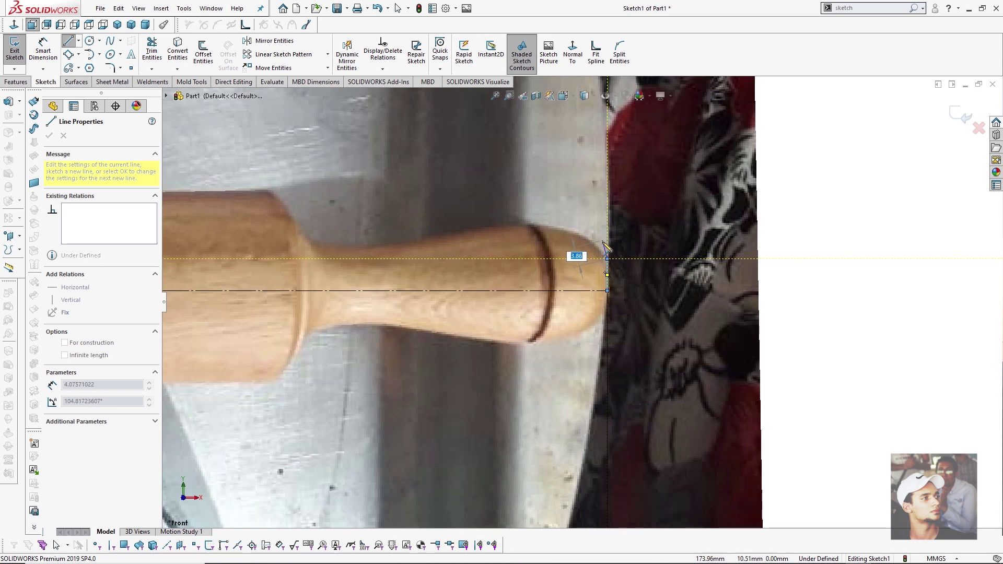
{"action": "right_click", "coordinate": [607, 245]}
{"action": "left_click", "coordinate": [624, 253]}
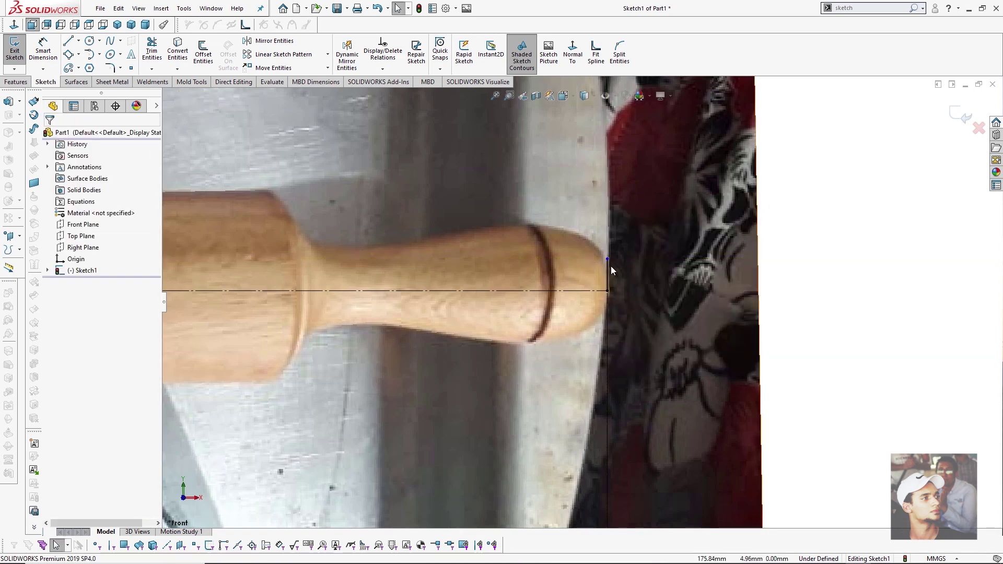
Confirm the end line's top point sits fixed at X 175 and the length is 350.00.
{"action": "left_click", "coordinate": [608, 259]}
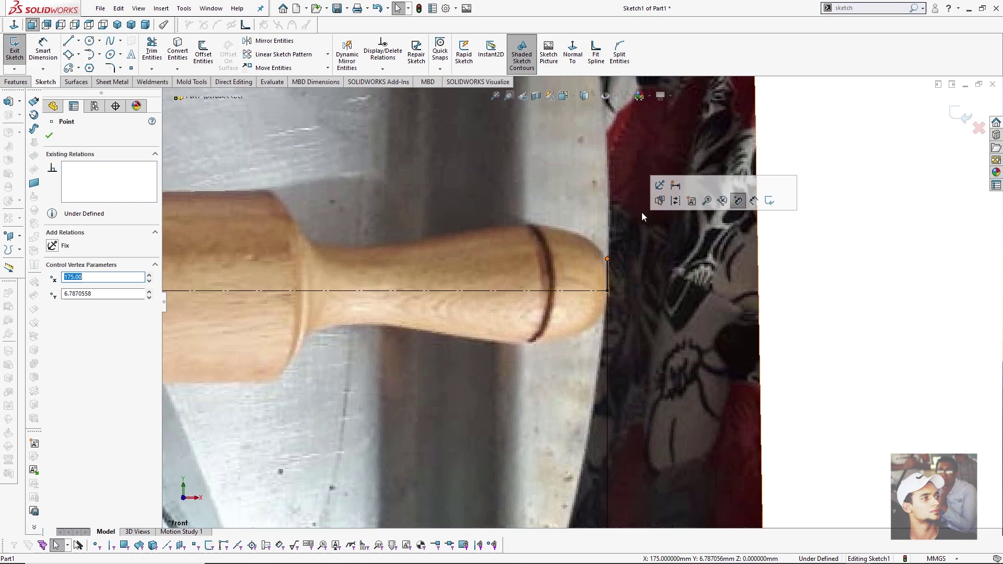
{"action": "scroll", "coordinate": [619, 327], "scroll_direction": "up", "scroll_amount": 5}
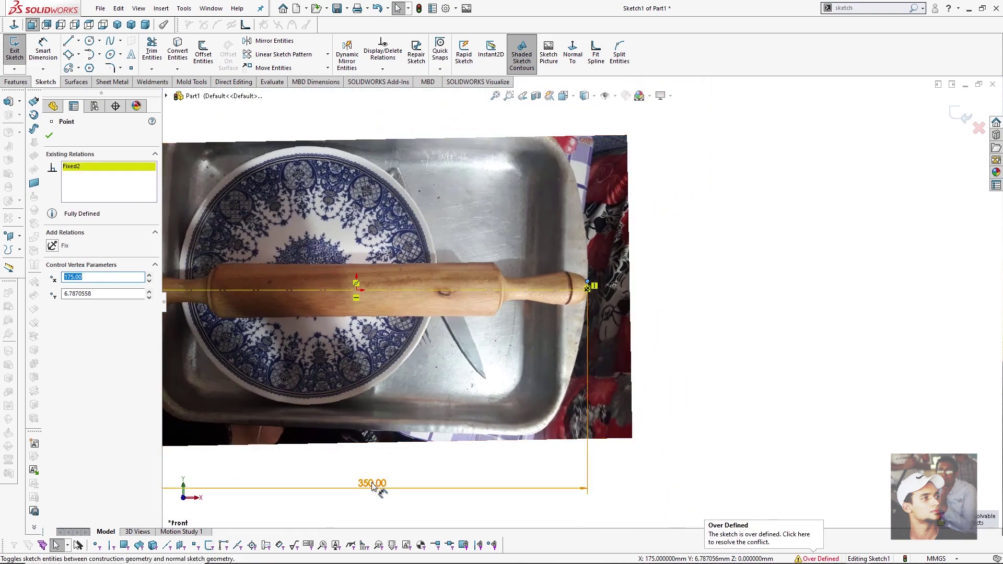
{"action": "left_click", "coordinate": [372, 483]}
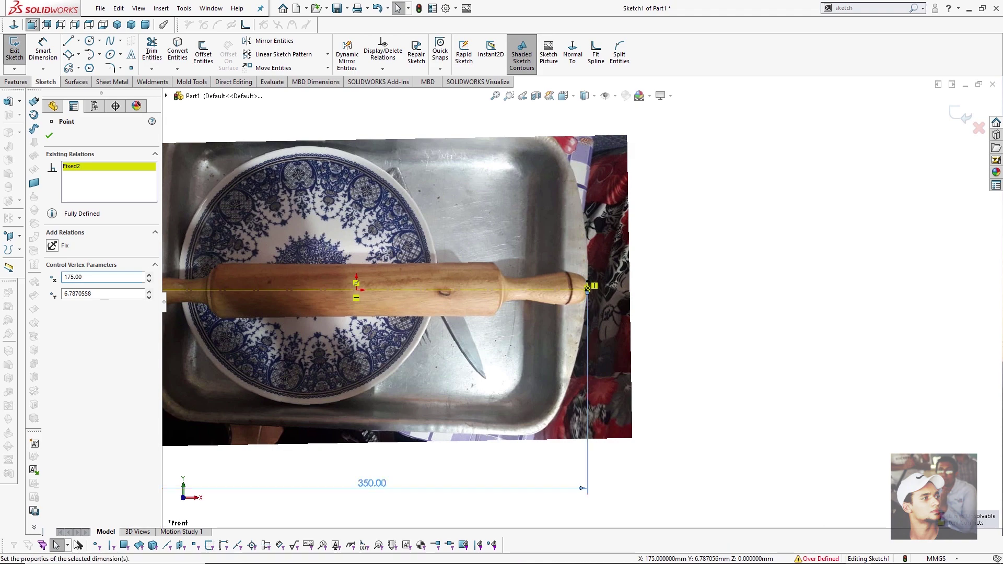
{"action": "key", "text": "Escape"}
{"action": "scroll", "coordinate": [585, 251], "scroll_direction": "down", "scroll_amount": 5}
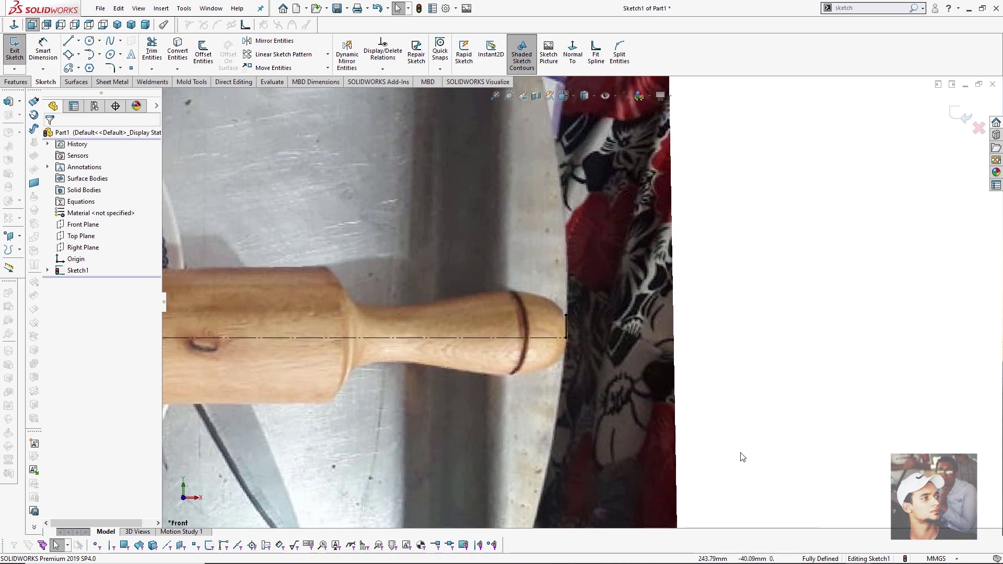
{"action": "scroll", "coordinate": [647, 329], "scroll_direction": "up", "scroll_amount": 6}
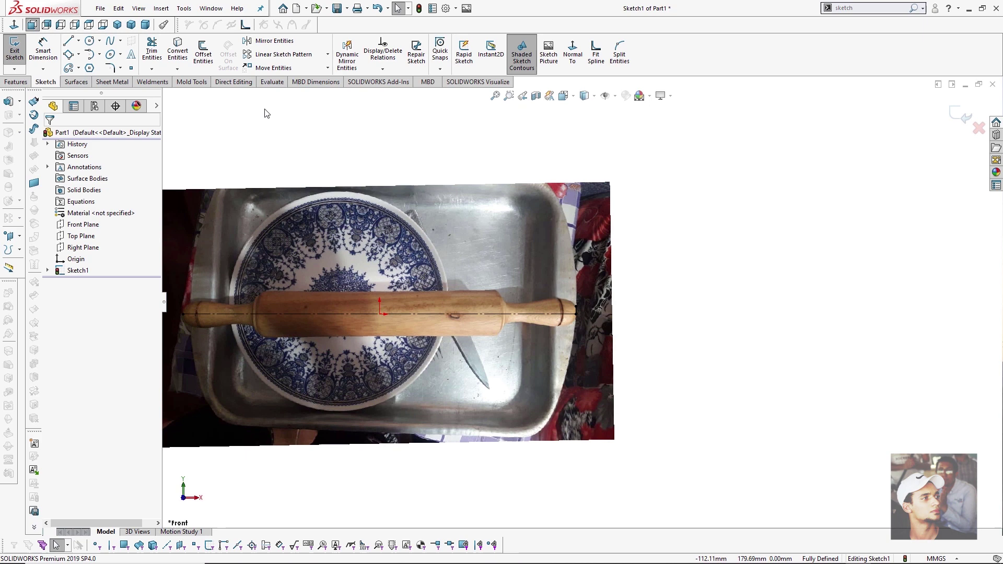
{"action": "left_click", "coordinate": [111, 43]}
{"action": "scroll", "coordinate": [564, 323], "scroll_direction": "down", "scroll_amount": 5}
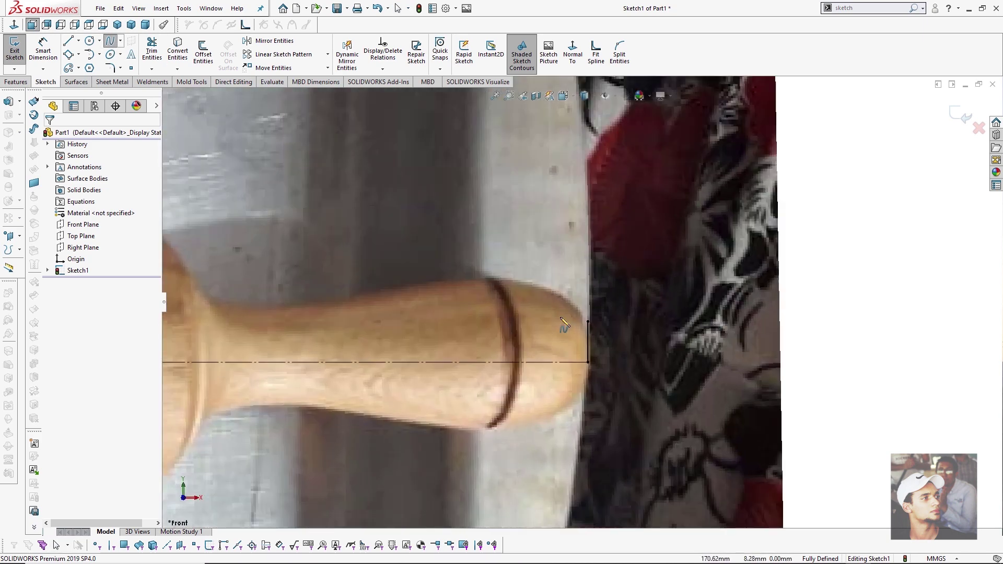
Draw a spline from the end line's top over the tip, bulge and neck to the body's shoulder.
{"action": "left_click", "coordinate": [588, 322]}
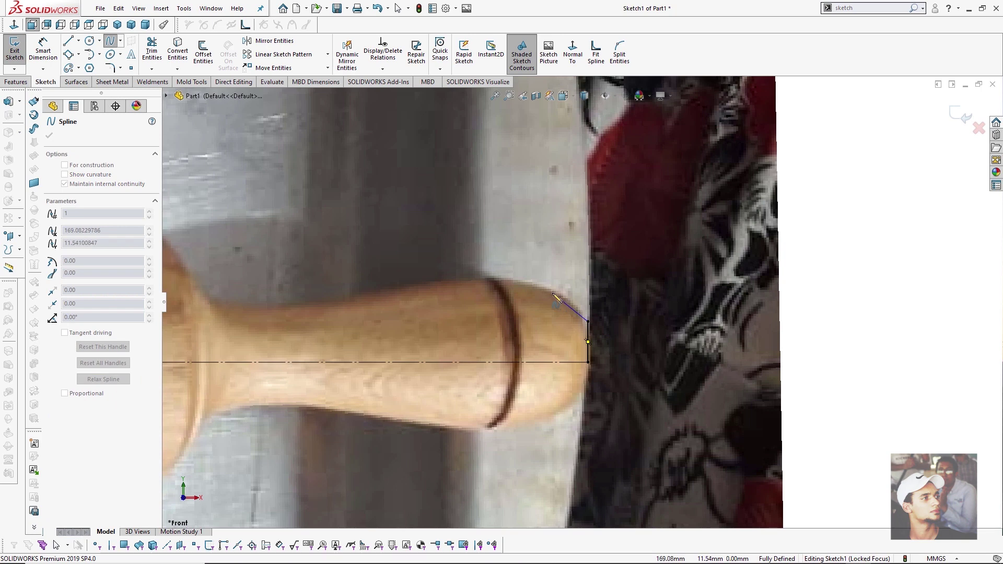
{"action": "left_click", "coordinate": [553, 293]}
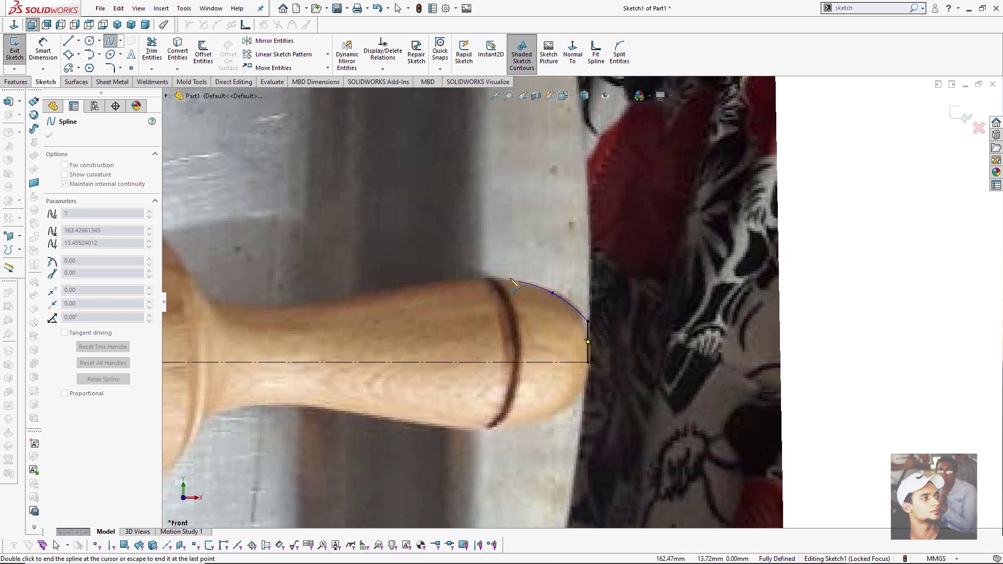
{"action": "left_click", "coordinate": [473, 279]}
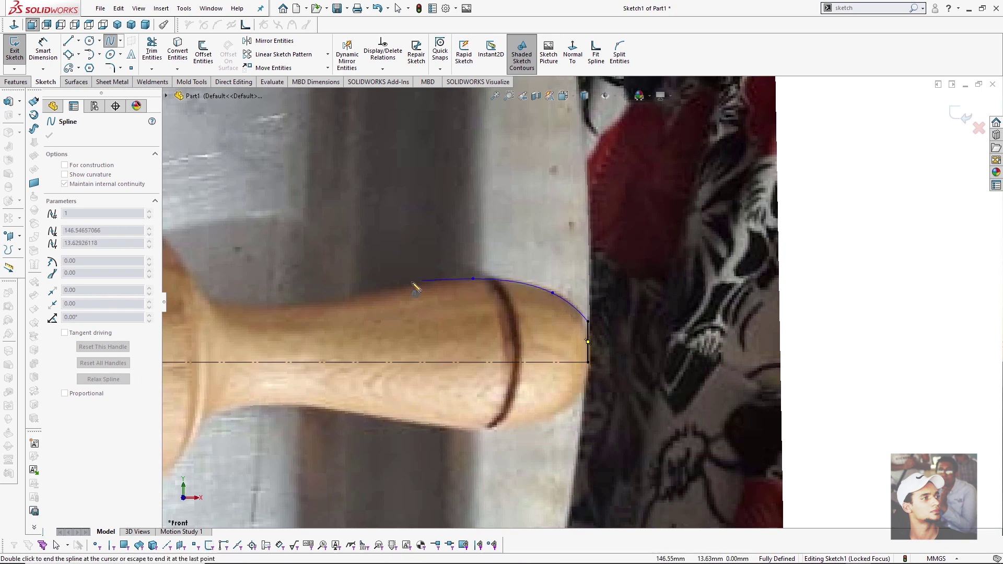
{"action": "left_click", "coordinate": [330, 302]}
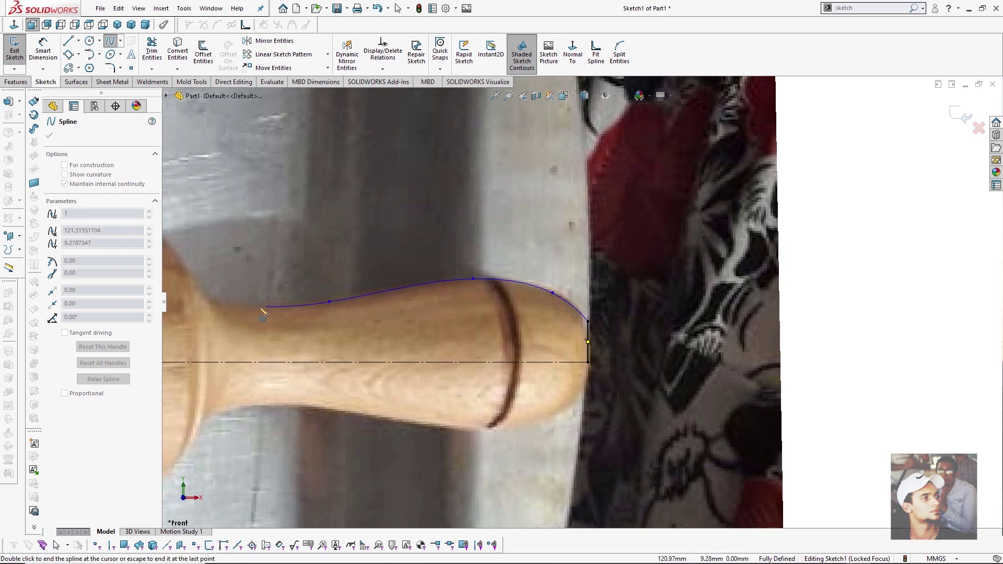
{"action": "double_click", "coordinate": [197, 281]}
{"action": "right_click", "coordinate": [282, 256]}
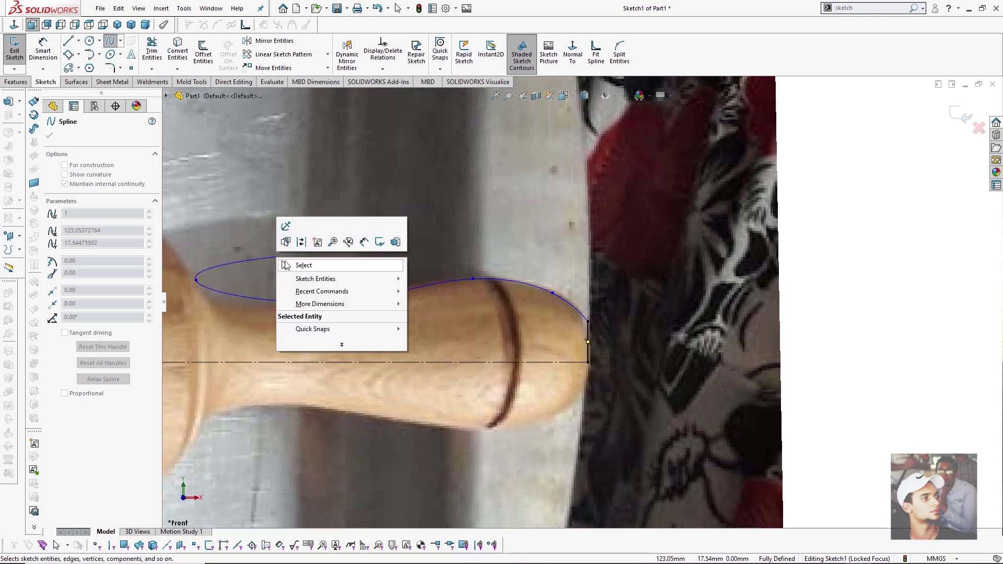
{"action": "left_click", "coordinate": [291, 264]}
Drag the spline's points so the curve hugs the handle's neck outline.
{"action": "scroll", "coordinate": [500, 319], "scroll_direction": "up", "scroll_amount": 5}
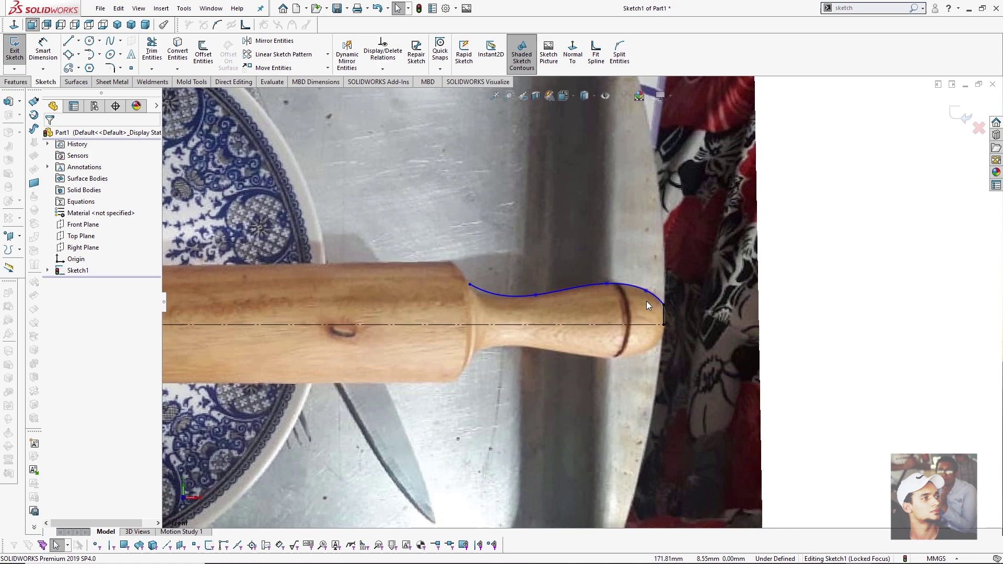
{"action": "scroll", "coordinate": [529, 296], "scroll_direction": "down", "scroll_amount": 2}
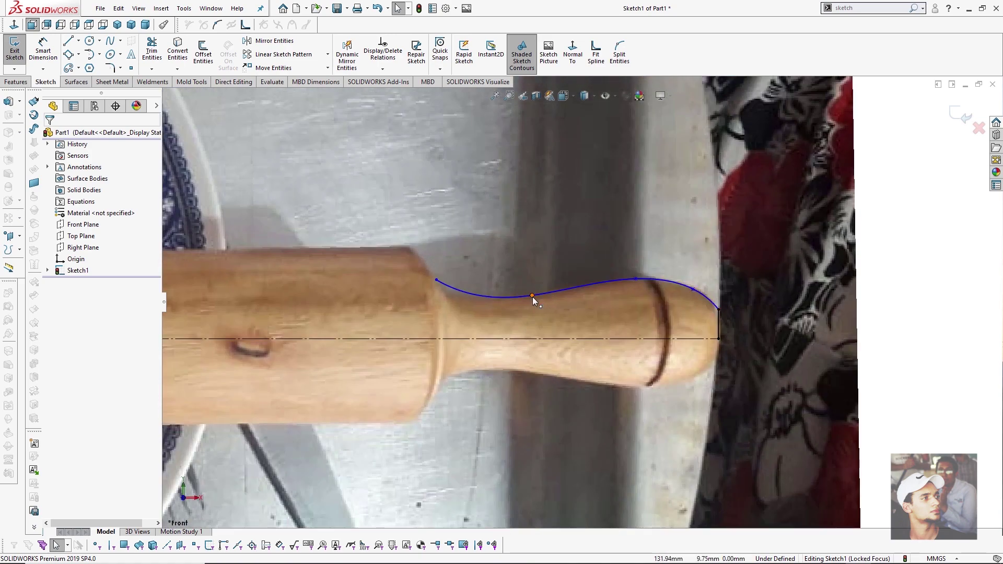
{"action": "left_click_drag", "start_coordinate": [532, 296], "coordinate": [495, 297]}
{"action": "scroll", "coordinate": [663, 299], "scroll_direction": "up", "scroll_amount": 8}
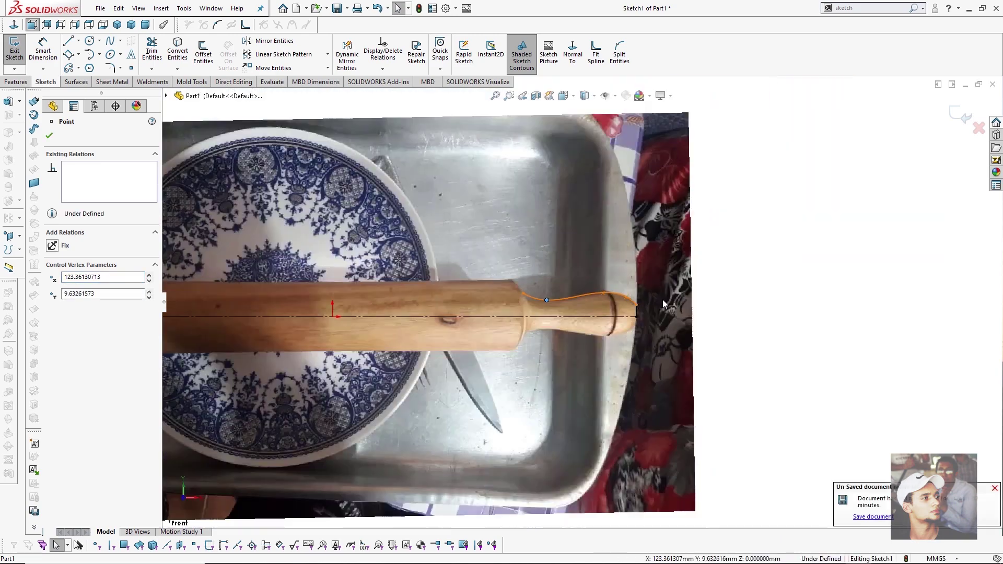
{"action": "left_click", "coordinate": [748, 310]}
{"action": "scroll", "coordinate": [580, 298], "scroll_direction": "down", "scroll_amount": 8}
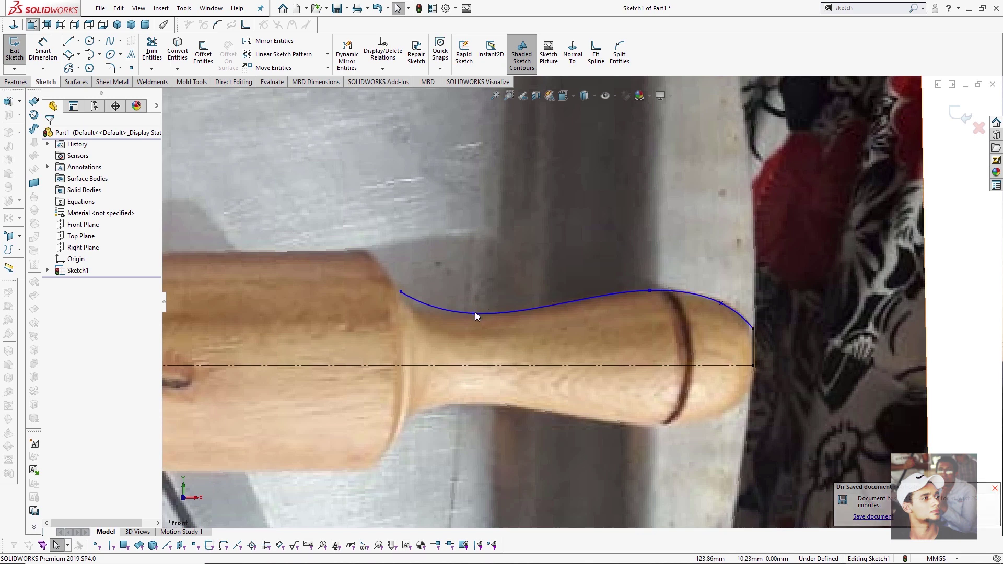
{"action": "left_click_drag", "start_coordinate": [475, 312], "coordinate": [439, 310]}
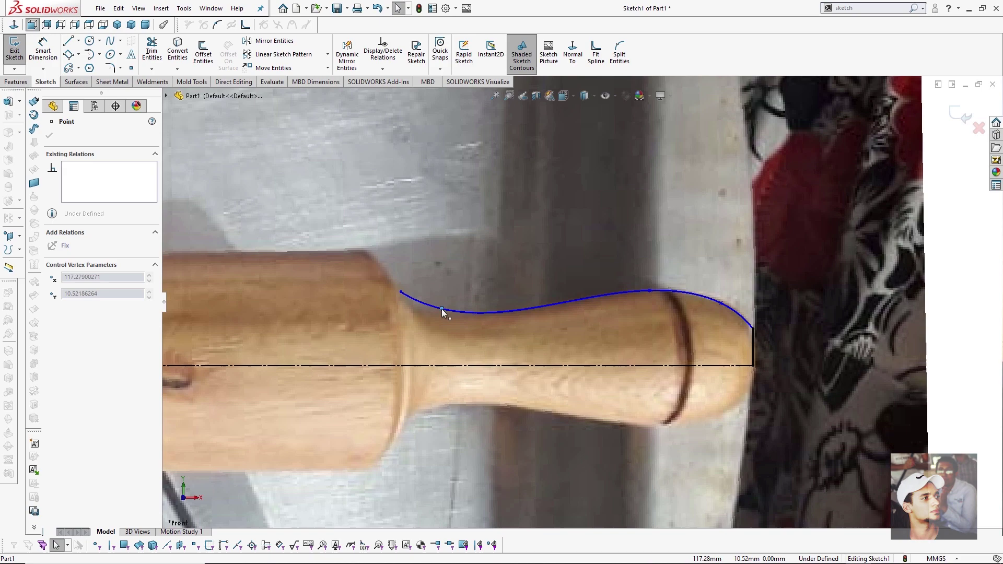
{"action": "left_click", "coordinate": [441, 309]}
{"action": "scroll", "coordinate": [559, 305], "scroll_direction": "up", "scroll_amount": 4}
Make the handle spline fixed in place.
{"action": "left_click", "coordinate": [568, 302]}
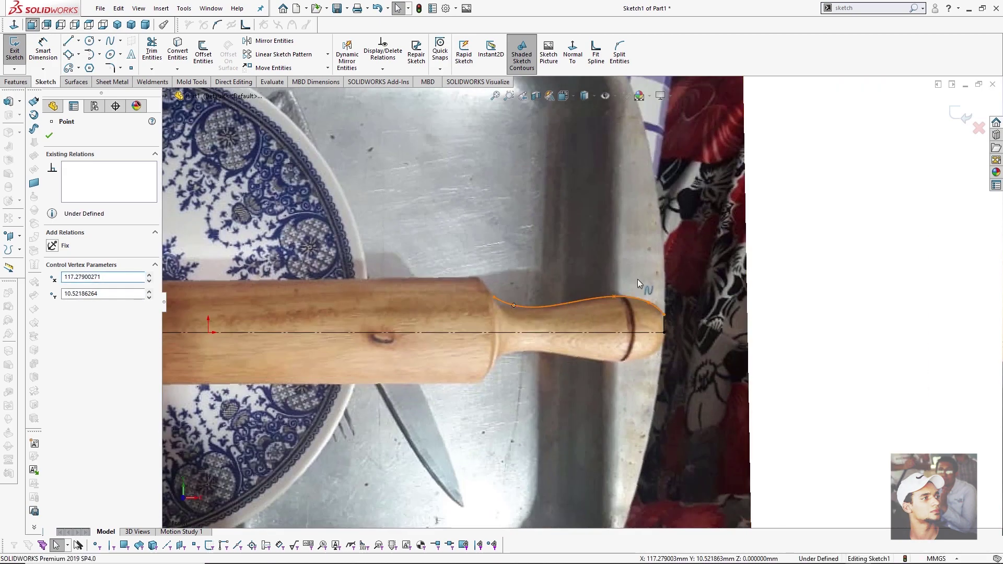
{"action": "left_click", "coordinate": [636, 269]}
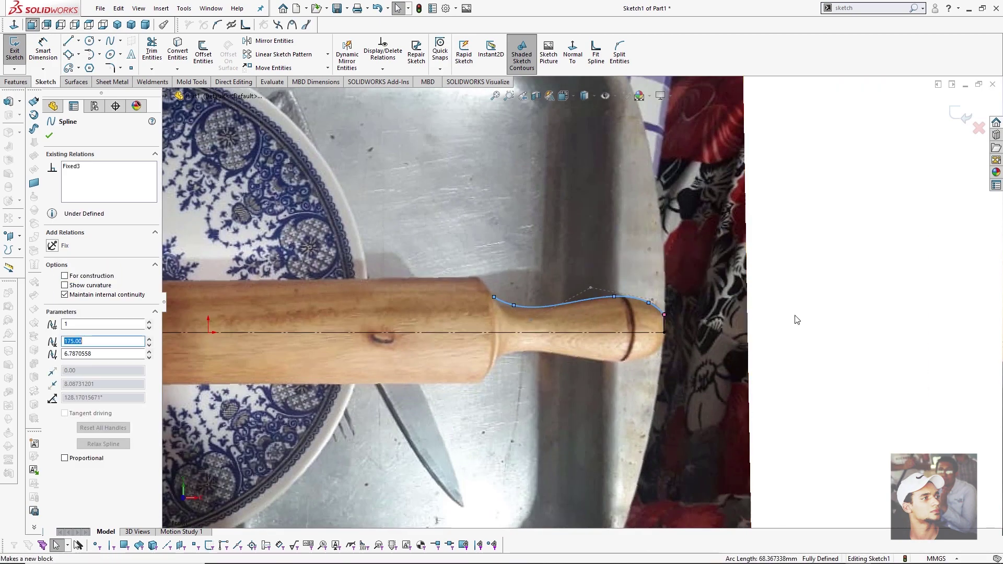
{"action": "key", "text": "Escape"}
{"action": "scroll", "coordinate": [643, 300], "scroll_direction": "up", "scroll_amount": 3}
{"action": "scroll", "coordinate": [567, 299], "scroll_direction": "down", "scroll_amount": 3}
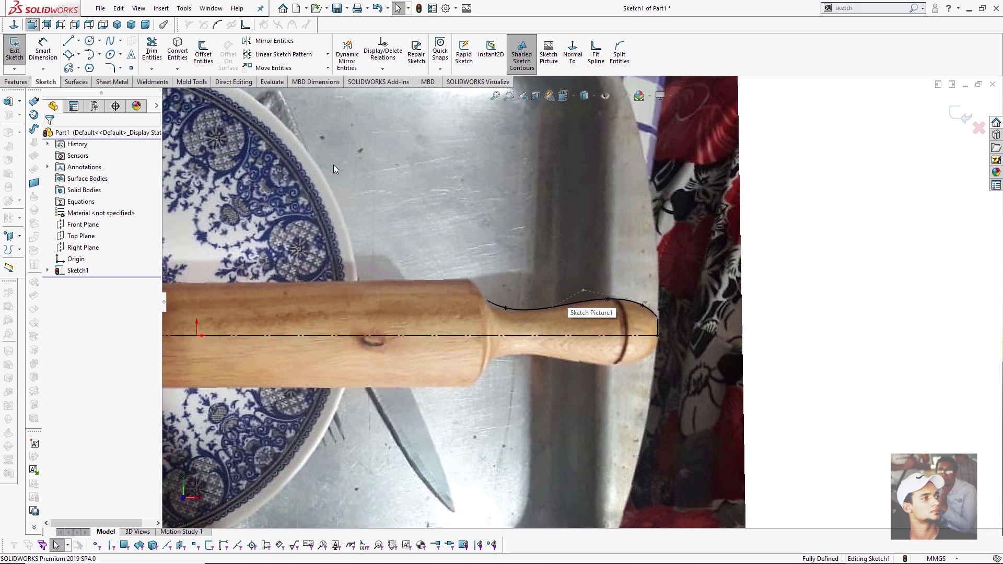
Draw a tangent arc from the spline's left end up to the body's shoulder corner.
{"action": "left_click", "coordinate": [90, 53]}
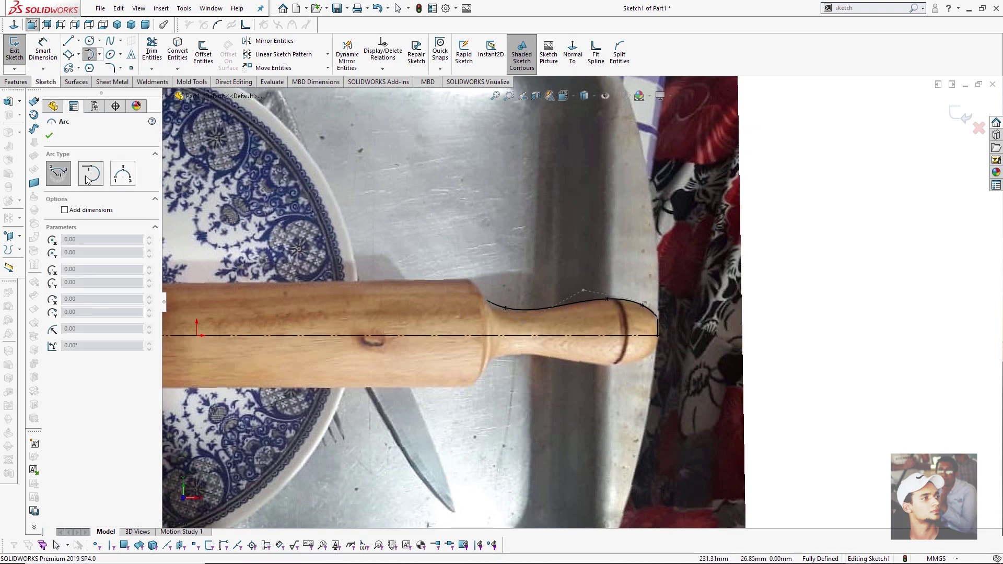
{"action": "scroll", "coordinate": [487, 288], "scroll_direction": "down", "scroll_amount": 3}
{"action": "scroll", "coordinate": [487, 287], "scroll_direction": "down", "scroll_amount": 3}
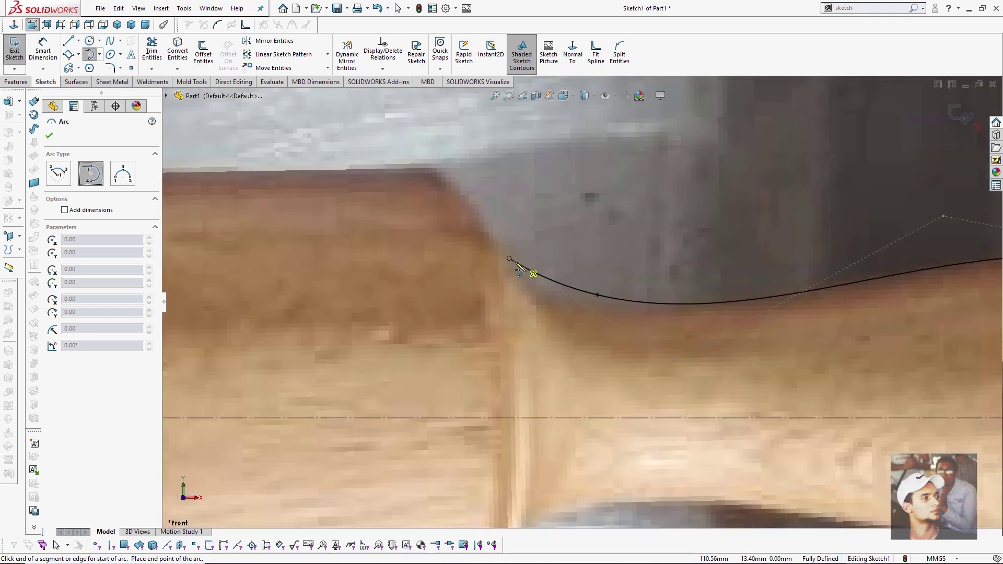
{"action": "left_click", "coordinate": [485, 222]}
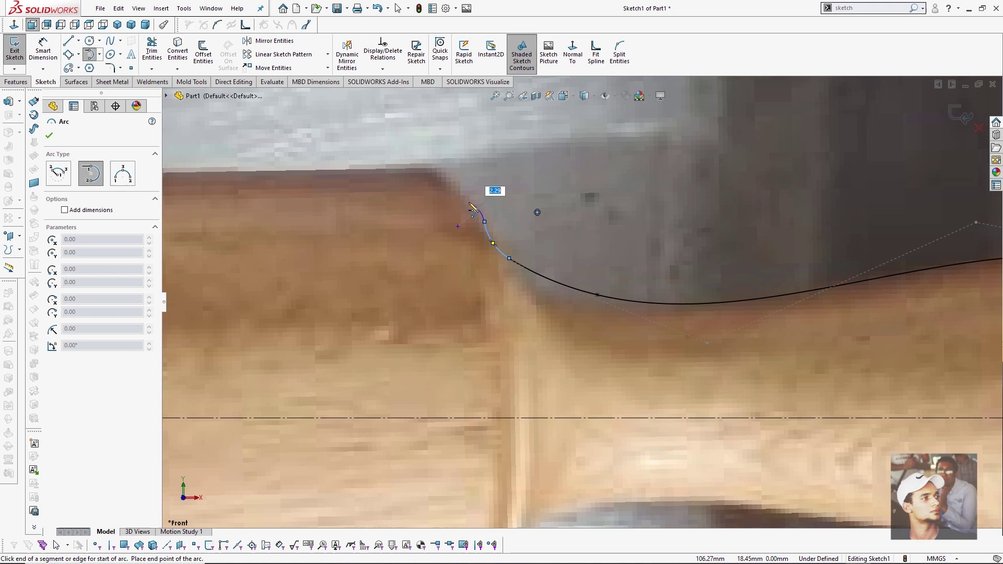
{"action": "right_click", "coordinate": [472, 163]}
{"action": "left_click", "coordinate": [483, 206]}
{"action": "scroll", "coordinate": [647, 278], "scroll_direction": "up", "scroll_amount": 5}
{"action": "scroll", "coordinate": [572, 289], "scroll_direction": "down", "scroll_amount": 5}
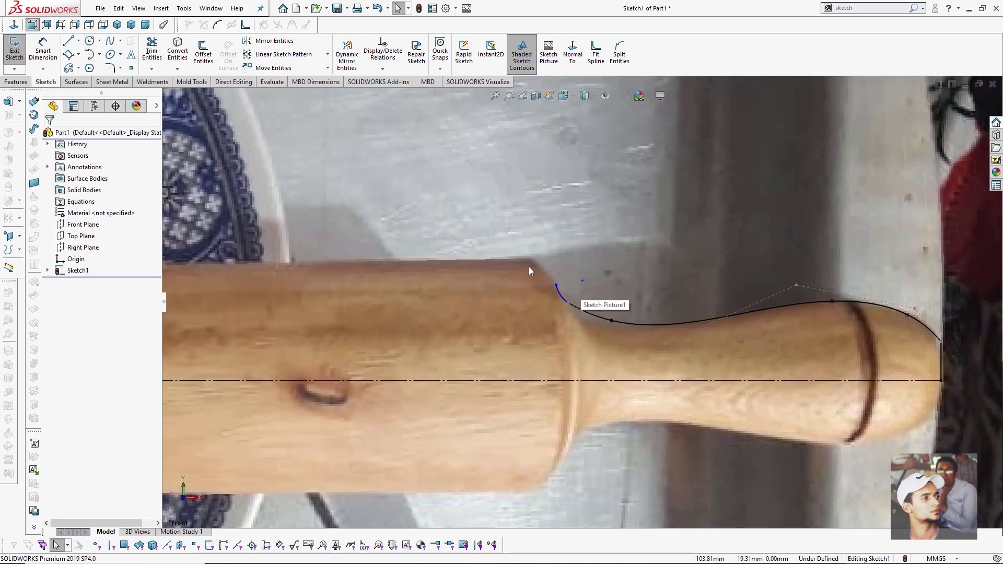
Raise the arc's endpoint onto the shoulder corner, giving an arc of about 4.61 mm radius.
{"action": "left_click", "coordinate": [602, 295]}
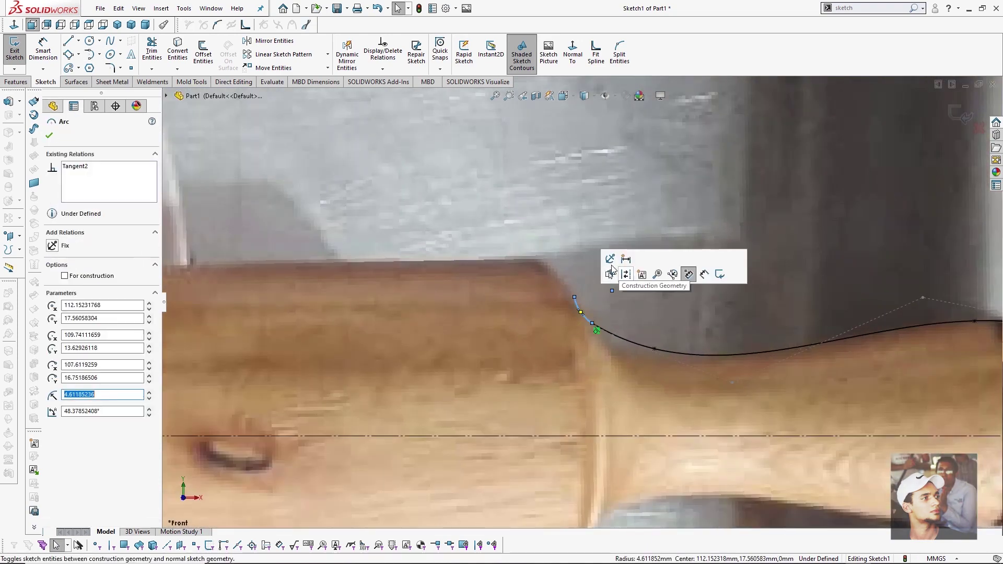
{"action": "scroll", "coordinate": [628, 283], "scroll_direction": "up", "scroll_amount": 5}
{"action": "left_click", "coordinate": [749, 330]}
{"action": "scroll", "coordinate": [773, 313], "scroll_direction": "down", "scroll_amount": 4}
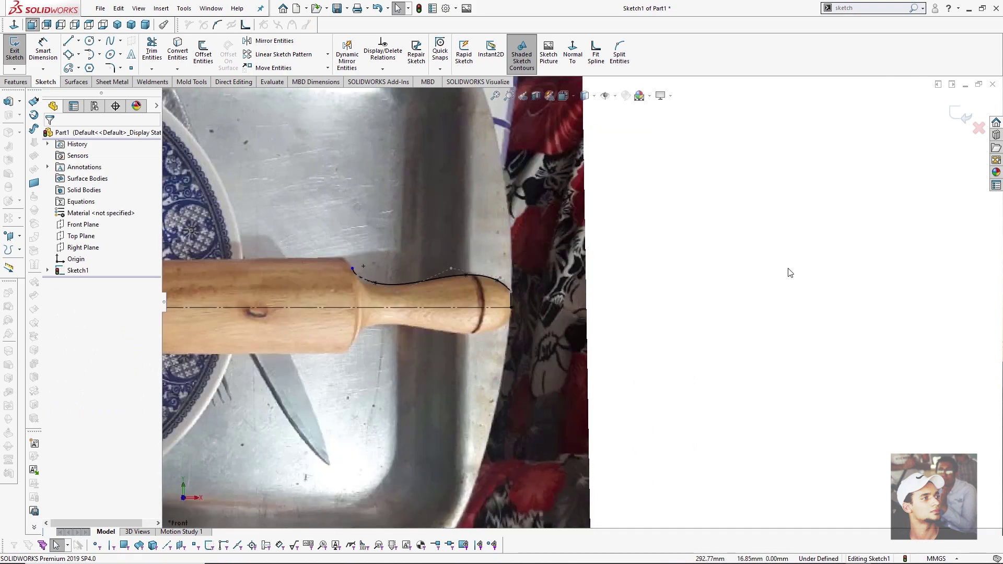
{"action": "scroll", "coordinate": [424, 272], "scroll_direction": "down", "scroll_amount": 8}
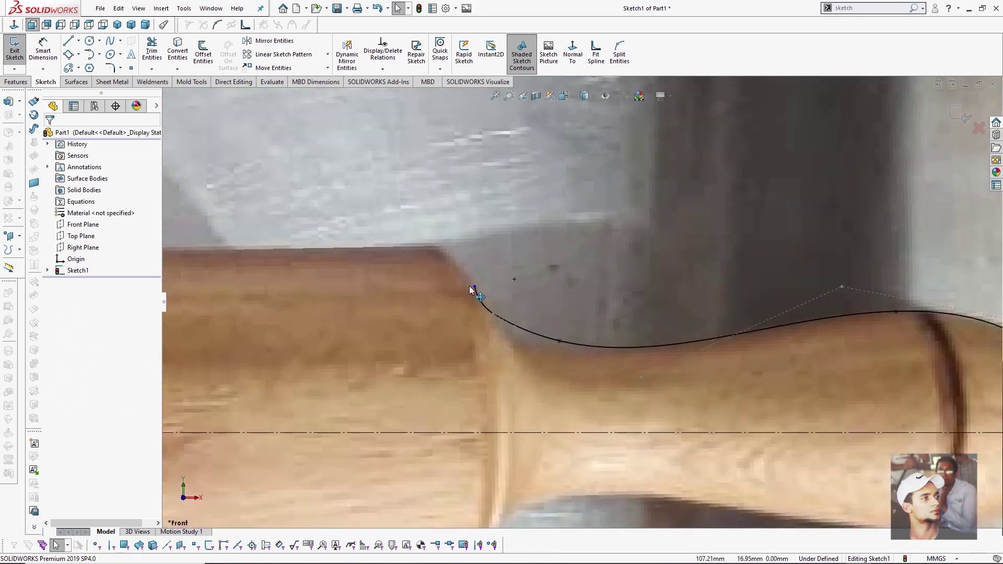
{"action": "left_click_drag", "start_coordinate": [473, 286], "coordinate": [474, 273]}
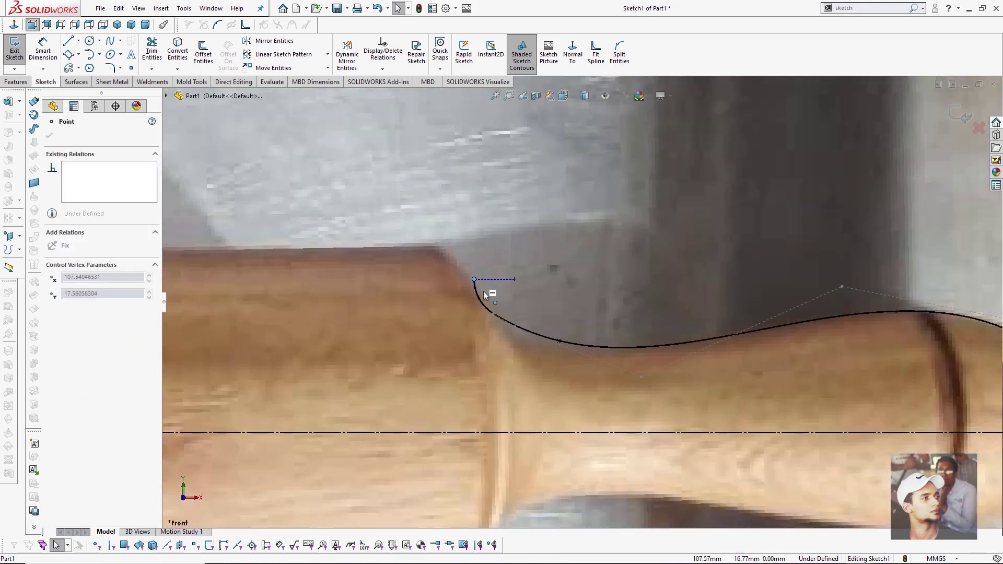
{"action": "scroll", "coordinate": [484, 293], "scroll_direction": "up", "scroll_amount": 2}
{"action": "scroll", "coordinate": [548, 303], "scroll_direction": "up", "scroll_amount": 6}
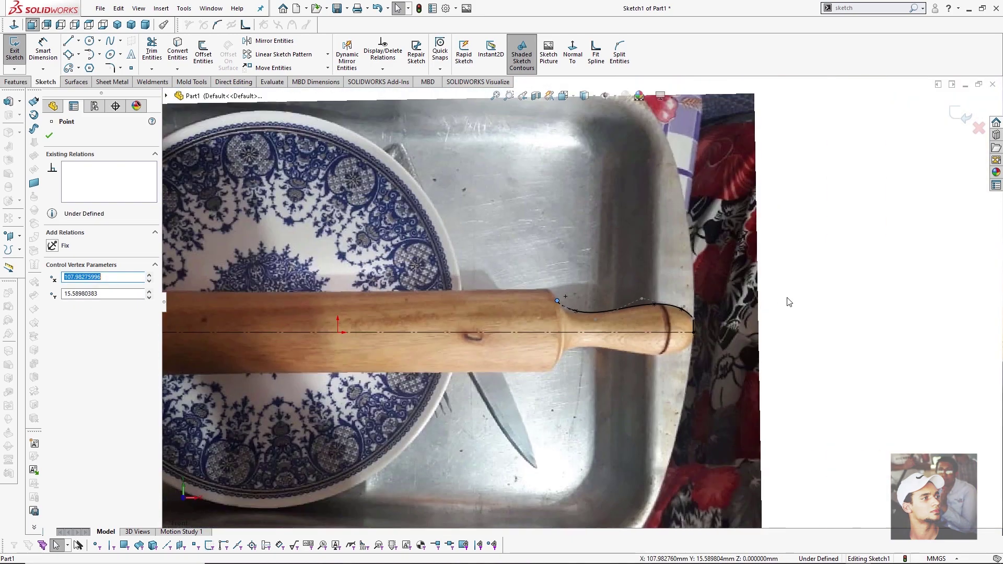
{"action": "left_click", "coordinate": [540, 214]}
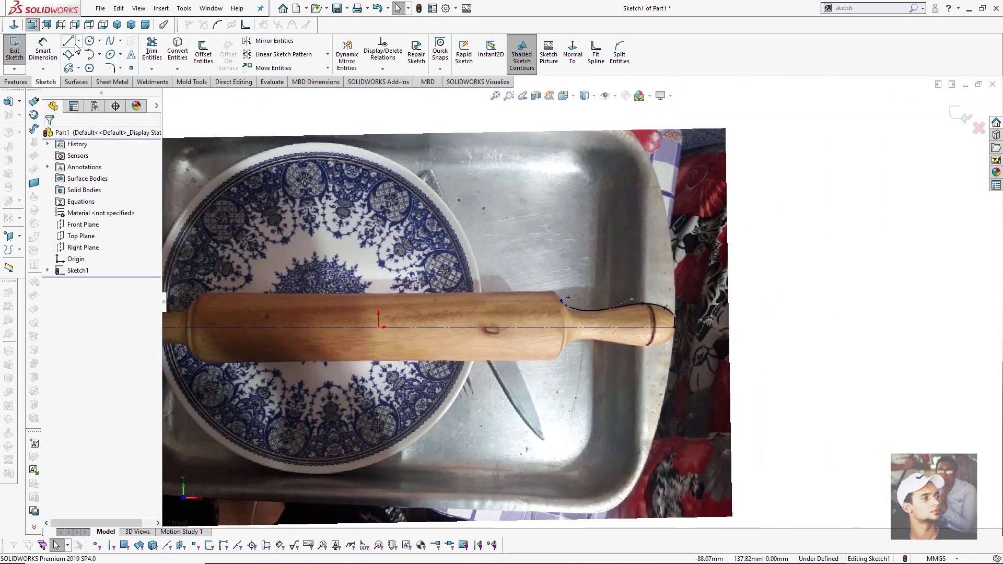
Draw a short horizontal step and a rising line from the handle curve's left end.
{"action": "key", "text": "l"}
{"action": "scroll", "coordinate": [562, 300], "scroll_direction": "down", "scroll_amount": 8}
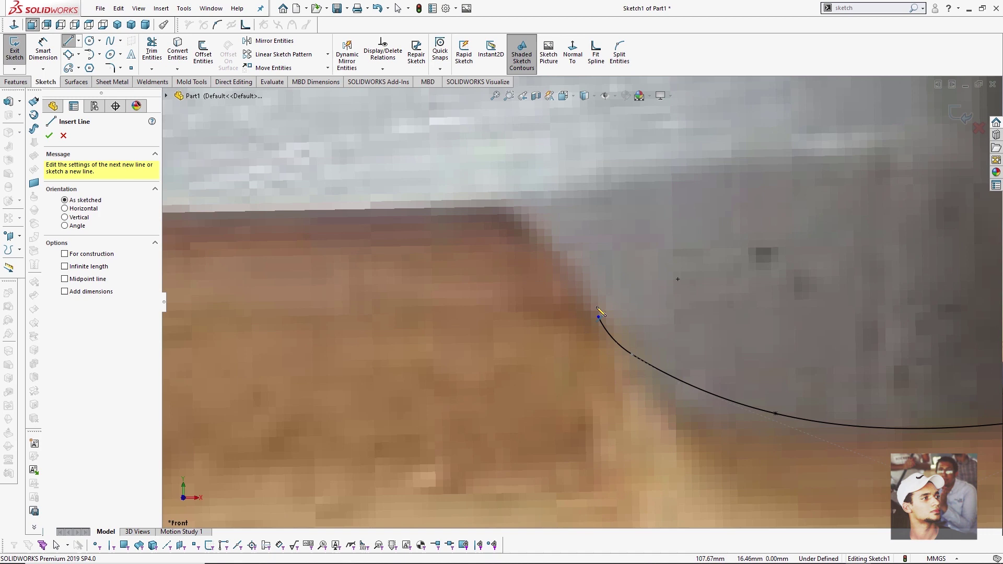
{"action": "left_click", "coordinate": [598, 318]}
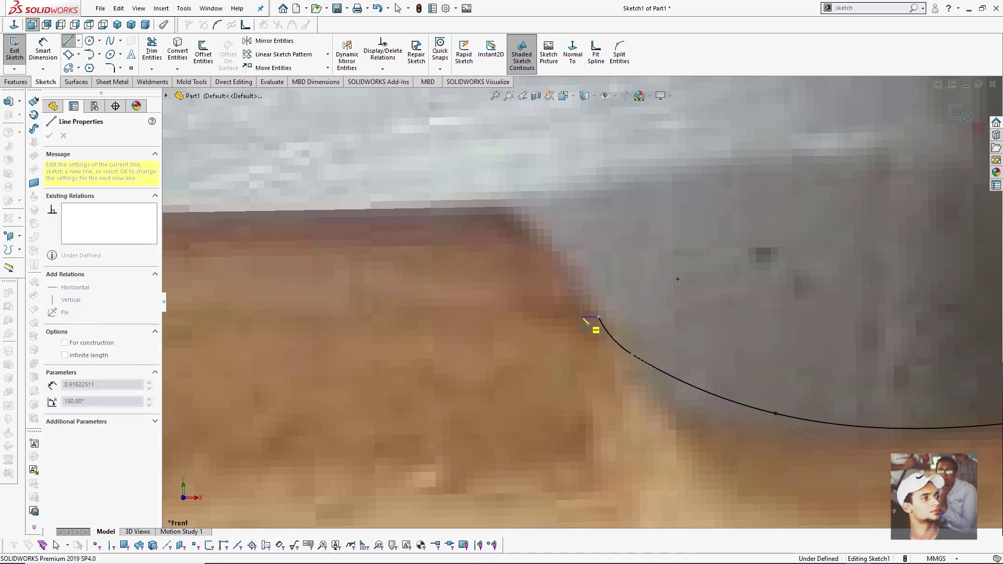
{"action": "left_click", "coordinate": [581, 317]}
{"action": "left_click", "coordinate": [580, 275]}
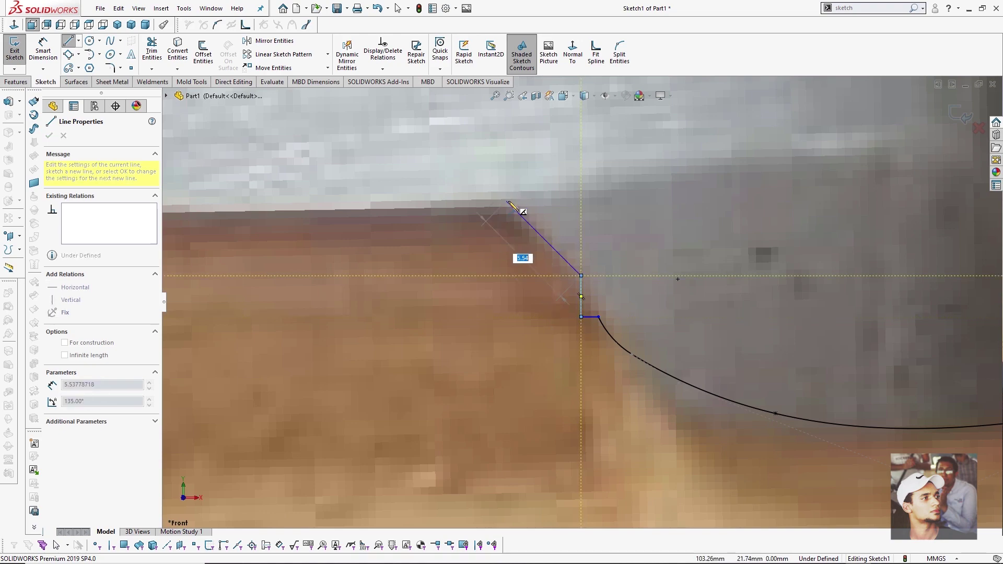
{"action": "scroll", "coordinate": [510, 214], "scroll_direction": "up", "scroll_amount": 5}
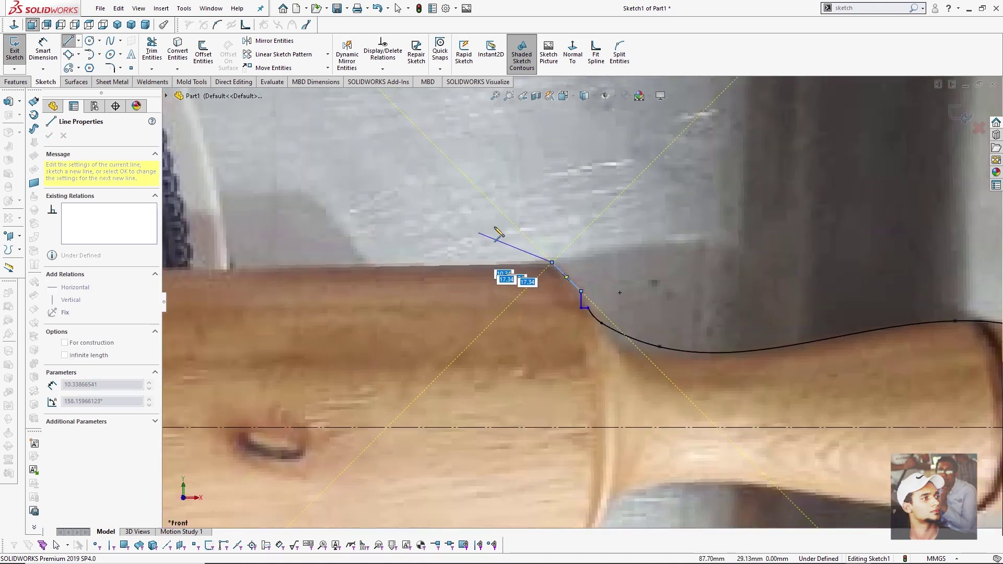
{"action": "right_click", "coordinate": [496, 229]}
{"action": "left_click", "coordinate": [555, 239]}
{"action": "scroll", "coordinate": [595, 287], "scroll_direction": "up", "scroll_amount": 5}
{"action": "scroll", "coordinate": [851, 256], "scroll_direction": "down", "scroll_amount": 5}
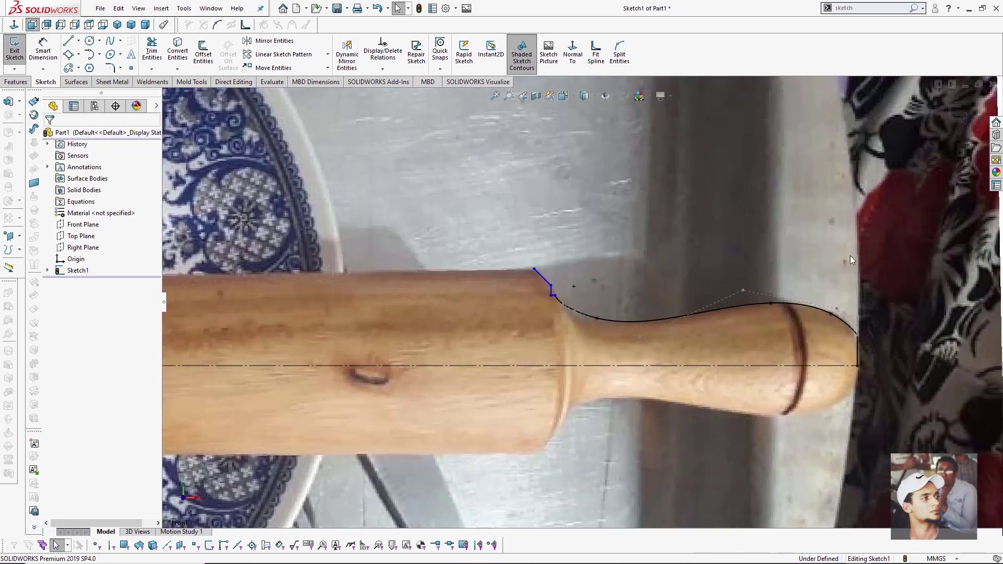
{"action": "scroll", "coordinate": [889, 280], "scroll_direction": "up", "scroll_amount": 3}
{"action": "scroll", "coordinate": [575, 295], "scroll_direction": "down", "scroll_amount": 8}
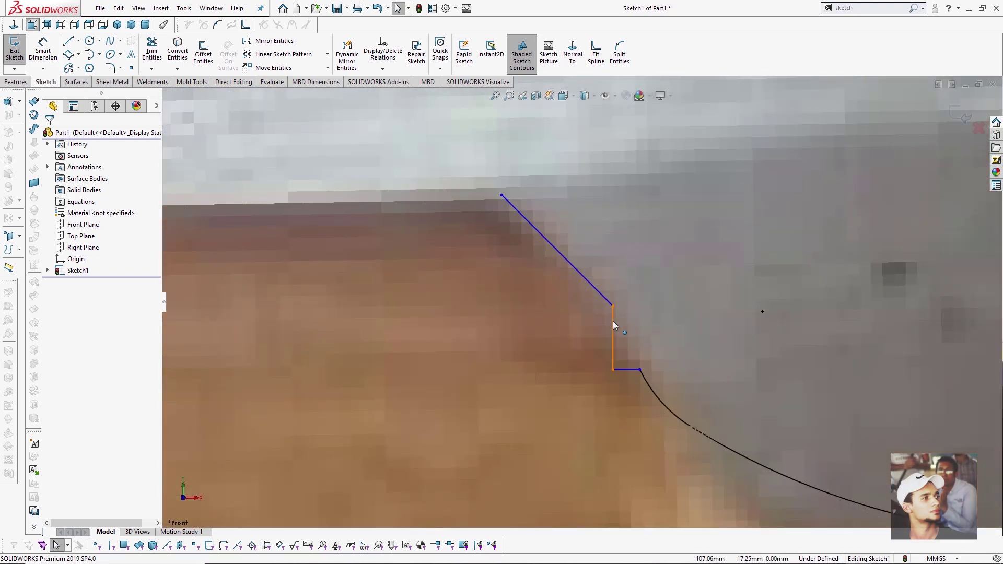
Fix the vertical step line and the sloped 135° shoulder line in place.
{"action": "left_click", "coordinate": [613, 321]}
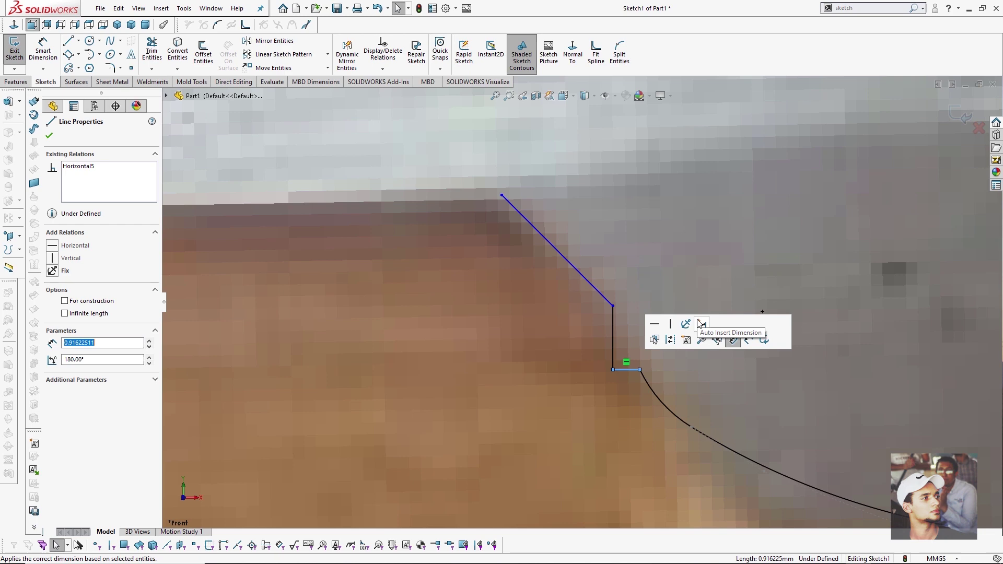
{"action": "left_click", "coordinate": [675, 275]}
{"action": "left_click", "coordinate": [573, 267]}
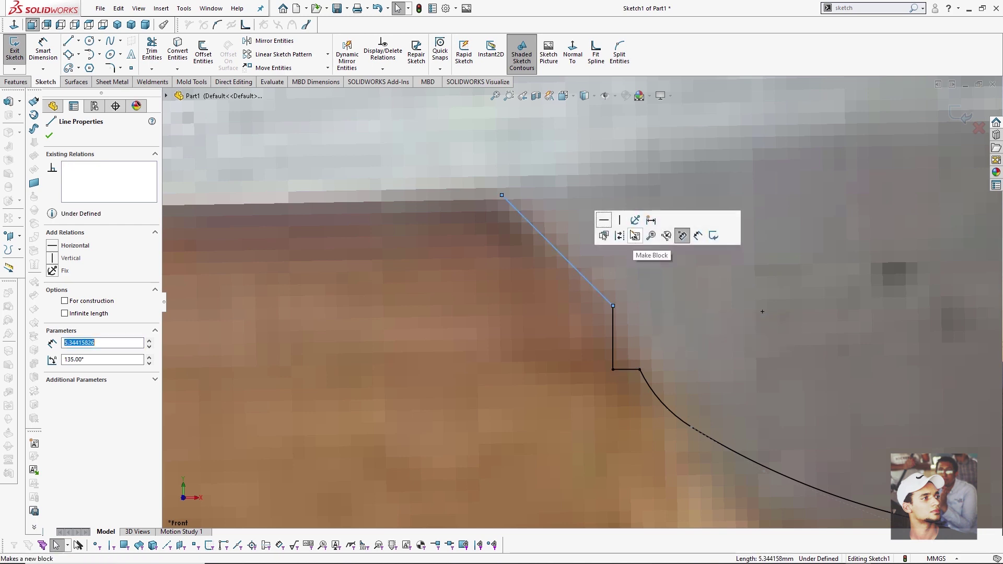
{"action": "left_click", "coordinate": [635, 220]}
{"action": "scroll", "coordinate": [619, 302], "scroll_direction": "up", "scroll_amount": 3}
{"action": "scroll", "coordinate": [614, 308], "scroll_direction": "up", "scroll_amount": 2}
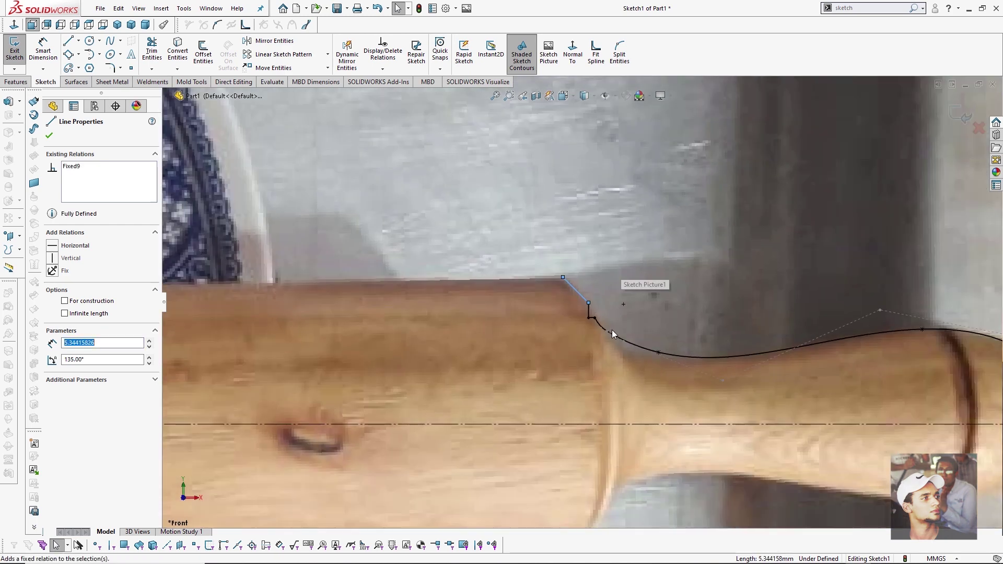
{"action": "scroll", "coordinate": [585, 312], "scroll_direction": "up", "scroll_amount": 5}
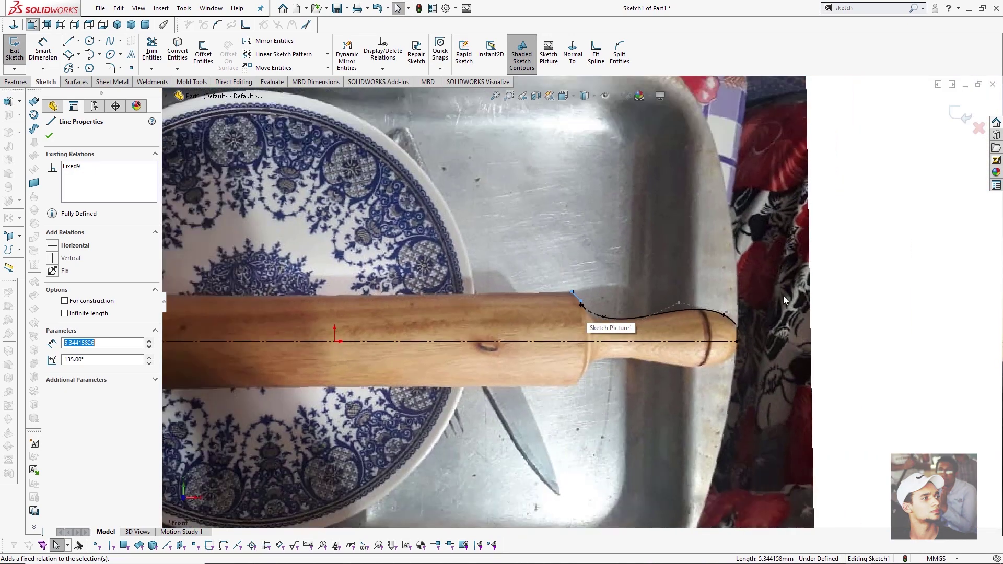
{"action": "left_click", "coordinate": [834, 297]}
{"action": "scroll", "coordinate": [732, 323], "scroll_direction": "up", "scroll_amount": 3}
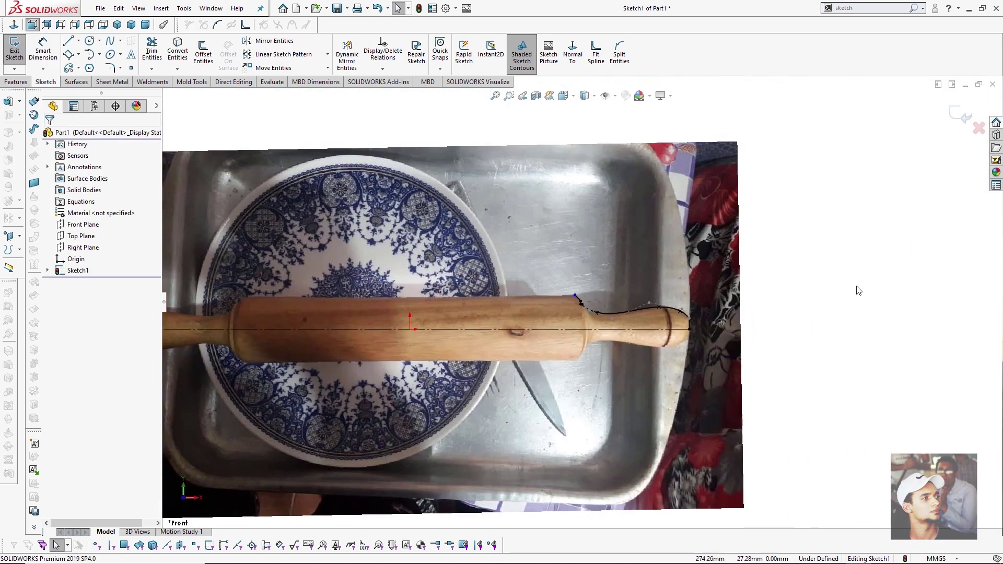
Draw a line left from the sloped line's top along the barrel's top edge.
{"action": "key", "text": "l"}
{"action": "scroll", "coordinate": [619, 290], "scroll_direction": "down", "scroll_amount": 6}
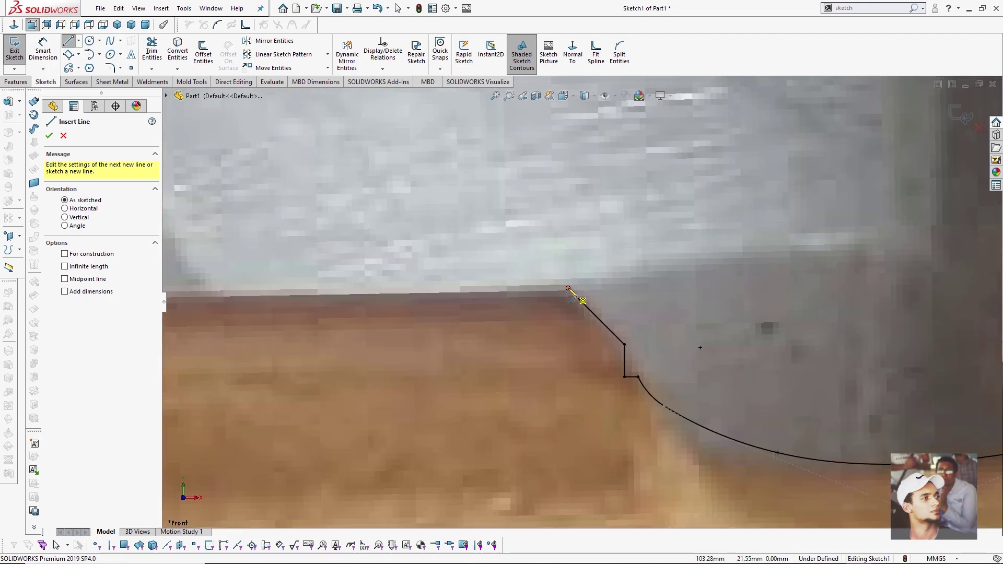
{"action": "left_click", "coordinate": [583, 301]}
{"action": "scroll", "coordinate": [574, 300], "scroll_direction": "up", "scroll_amount": 5}
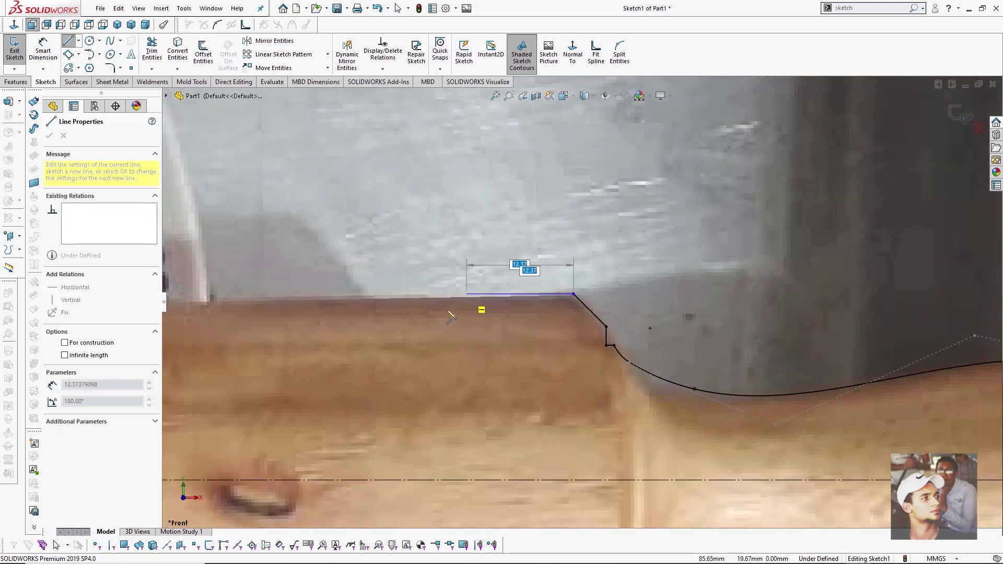
{"action": "scroll", "coordinate": [410, 314], "scroll_direction": "down", "scroll_amount": 4}
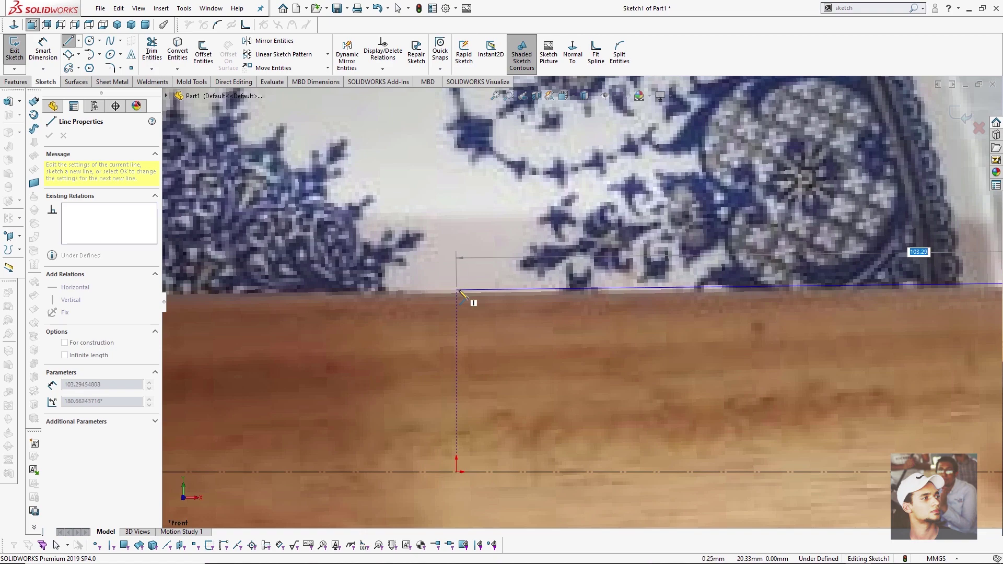
{"action": "left_click", "coordinate": [459, 291]}
{"action": "right_click", "coordinate": [516, 269]}
{"action": "left_click", "coordinate": [543, 308]}
{"action": "scroll", "coordinate": [767, 340], "scroll_direction": "up", "scroll_amount": 5}
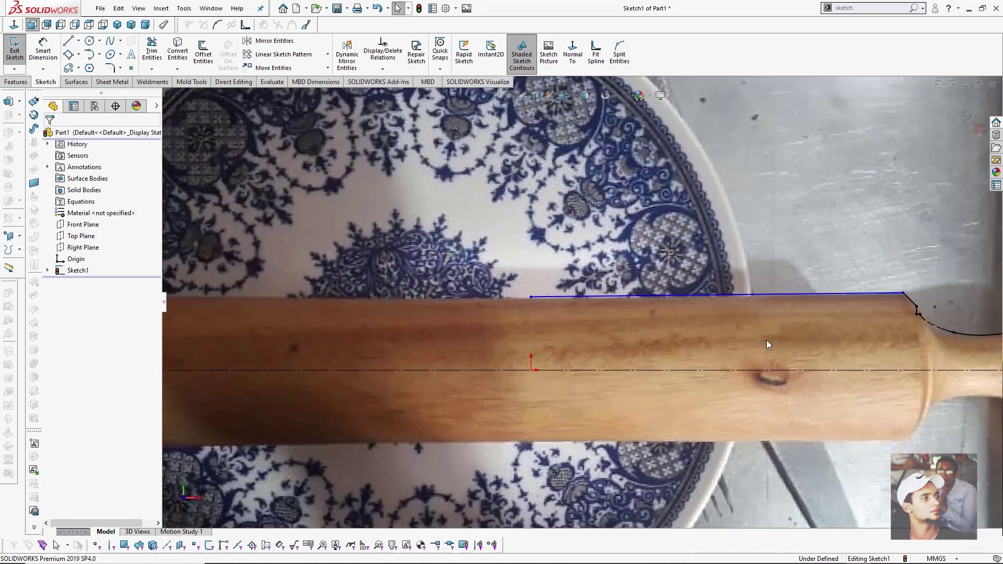
{"action": "scroll", "coordinate": [569, 253], "scroll_direction": "down", "scroll_amount": 3}
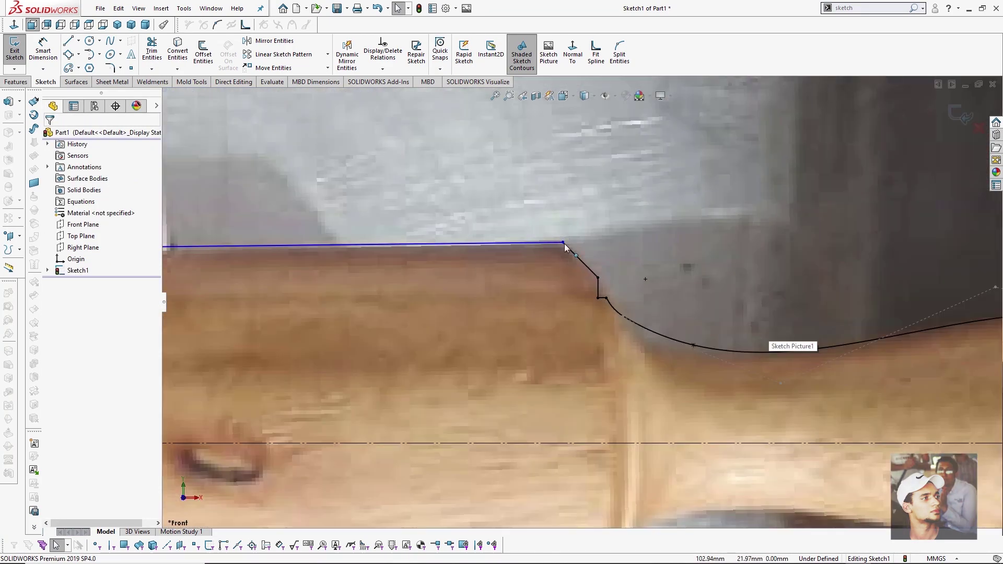
{"action": "left_click_drag", "start_coordinate": [565, 246], "coordinate": [568, 250]}
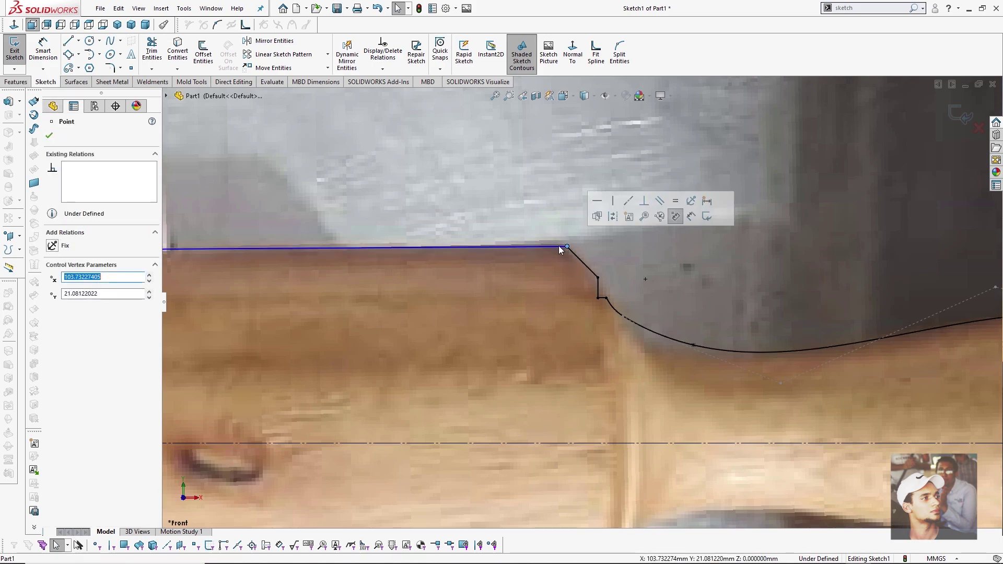
Add a Horizontal relation to the barrel-edge line.
{"action": "scroll", "coordinate": [524, 274], "scroll_direction": "up", "scroll_amount": 5}
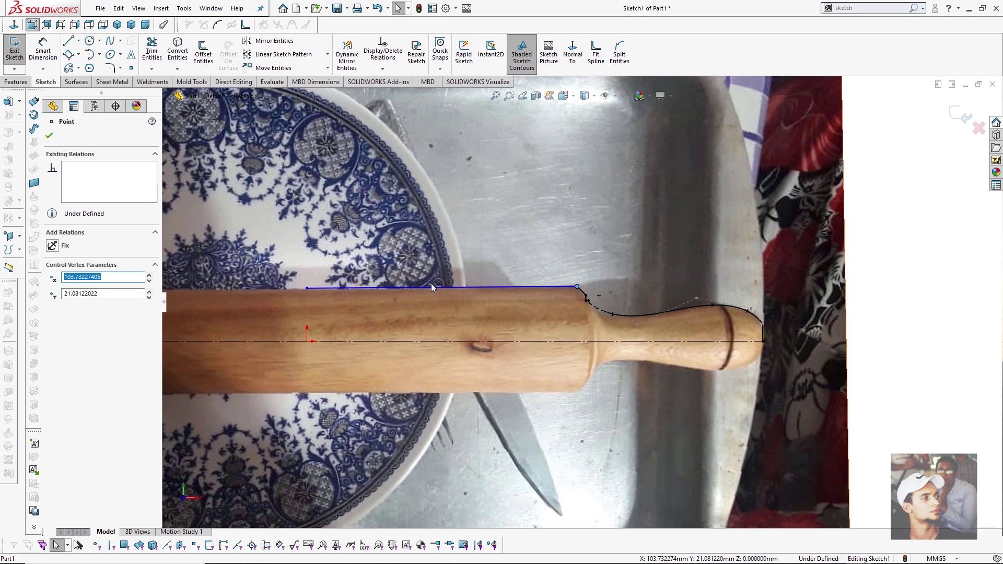
{"action": "left_click", "coordinate": [431, 283]}
{"action": "left_click", "coordinate": [448, 289]}
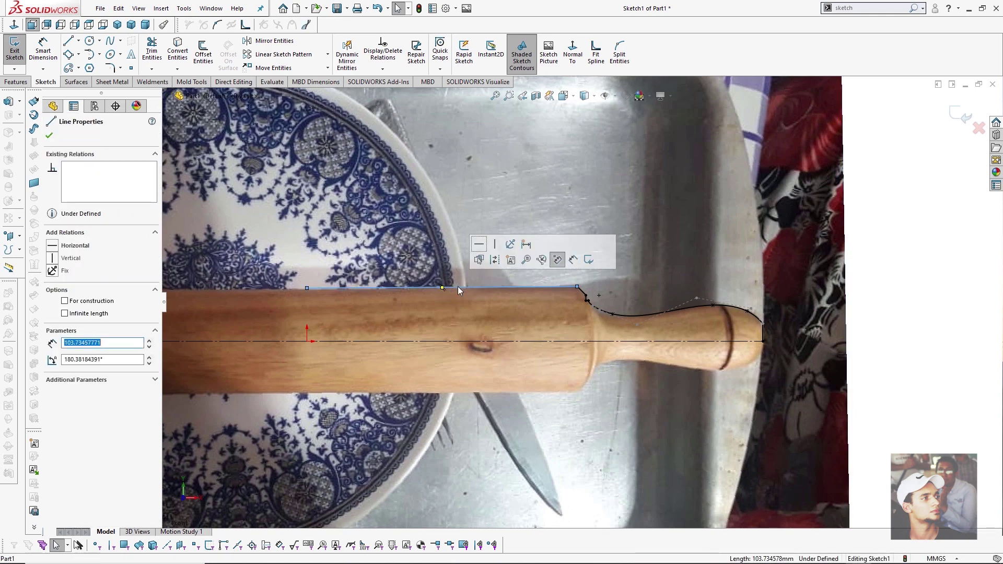
{"action": "left_click", "coordinate": [479, 245]}
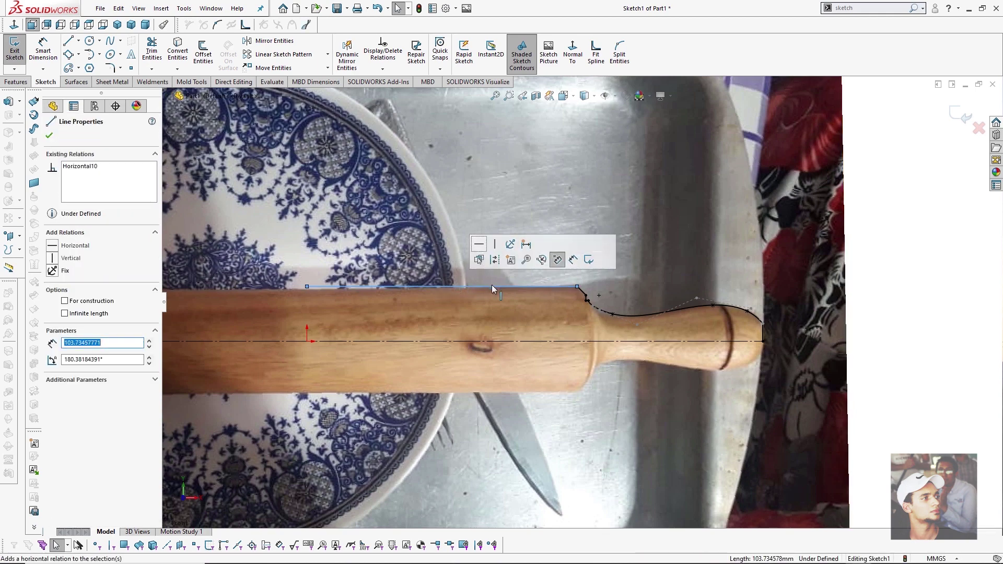
{"action": "scroll", "coordinate": [588, 288], "scroll_direction": "down", "scroll_amount": 5}
{"action": "scroll", "coordinate": [588, 287], "scroll_direction": "down", "scroll_amount": 2}
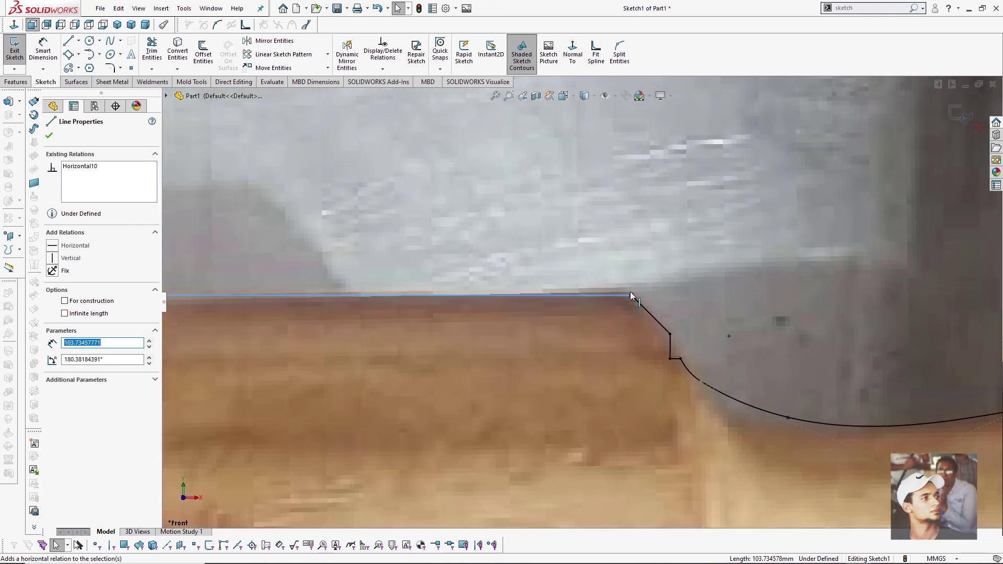
Settle the 104.91 mm line's right end on the shoulder corner and fix it.
{"action": "mouse_move", "coordinate": [642, 308]}
{"action": "left_mouse_down"}
{"action": "mouse_move", "coordinate": [672, 328]}
{"action": "mouse_move", "coordinate": [632, 293]}
{"action": "mouse_move", "coordinate": [634, 310]}
{"action": "left_mouse_up"}
{"action": "scroll", "coordinate": [535, 306], "scroll_direction": "up", "scroll_amount": 6}
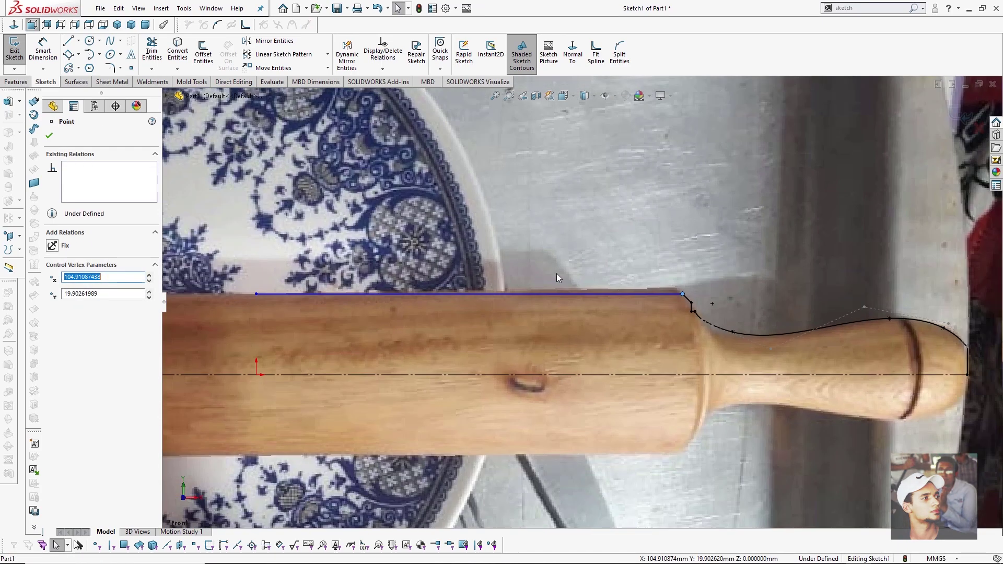
{"action": "left_click", "coordinate": [571, 293]}
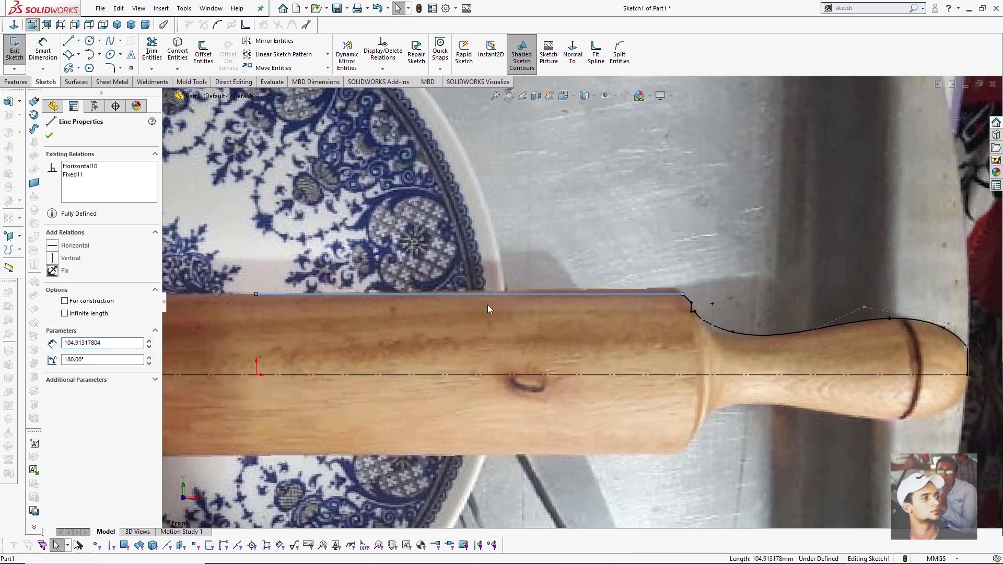
{"action": "scroll", "coordinate": [630, 298], "scroll_direction": "up", "scroll_amount": 4}
{"action": "scroll", "coordinate": [462, 305], "scroll_direction": "down", "scroll_amount": 3}
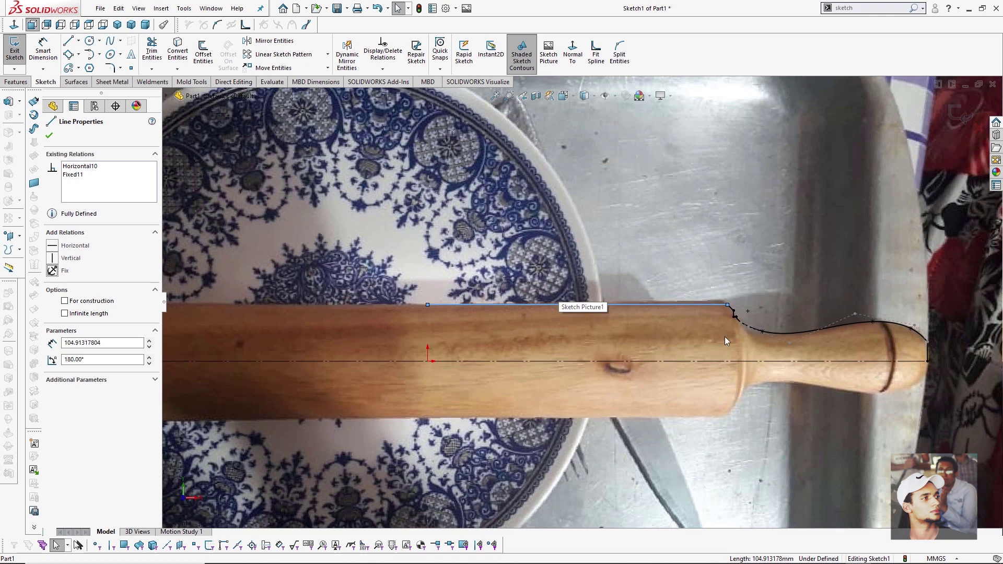
{"action": "scroll", "coordinate": [725, 341], "scroll_direction": "up", "scroll_amount": 4}
{"action": "key", "text": "l"}
{"action": "scroll", "coordinate": [520, 334], "scroll_direction": "down", "scroll_amount": 5}
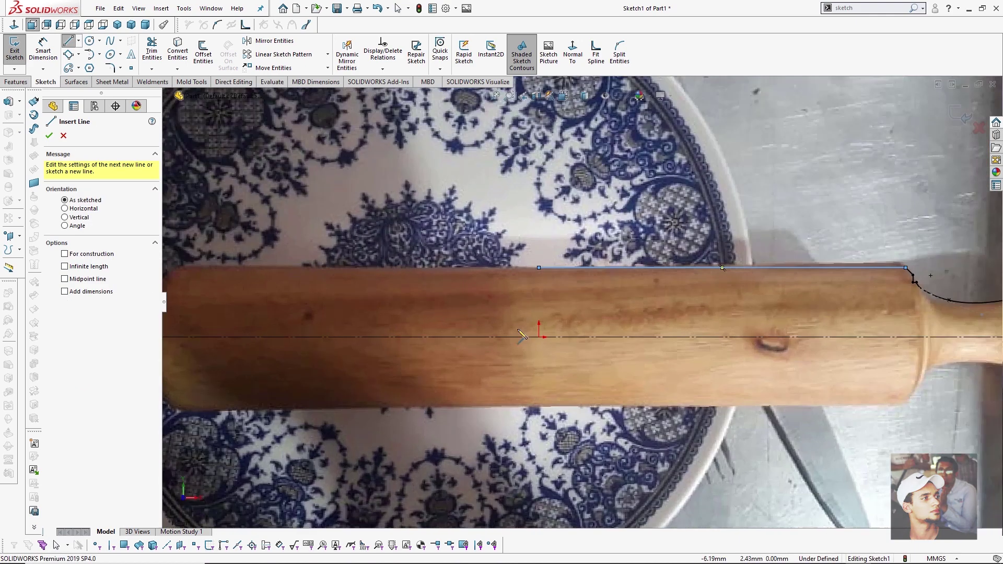
{"action": "scroll", "coordinate": [523, 336], "scroll_direction": "down", "scroll_amount": 2}
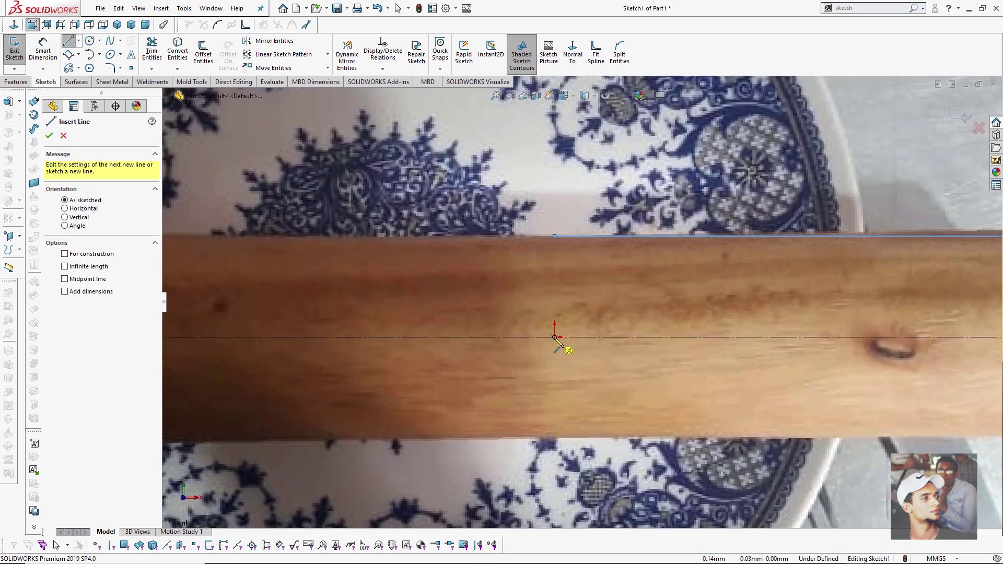
{"action": "left_click", "coordinate": [555, 337]}
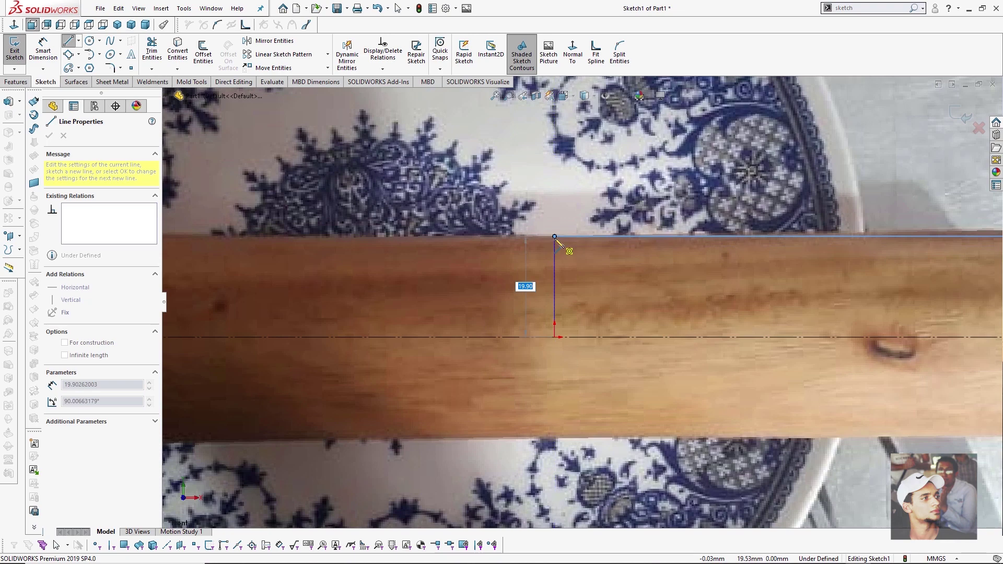
{"action": "left_click", "coordinate": [554, 237]}
{"action": "right_click", "coordinate": [575, 247]}
{"action": "left_click", "coordinate": [585, 260]}
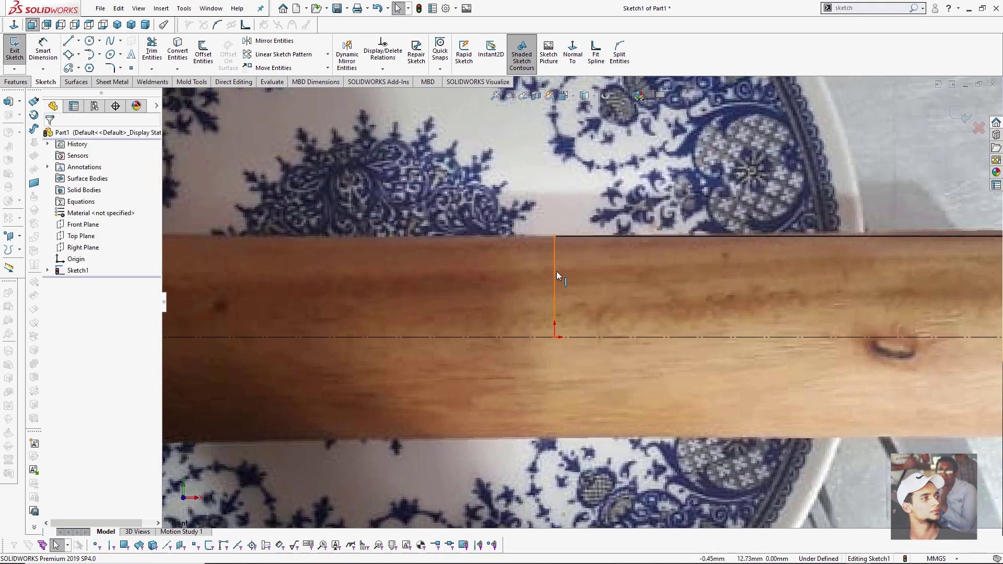
{"action": "left_click", "coordinate": [578, 246]}
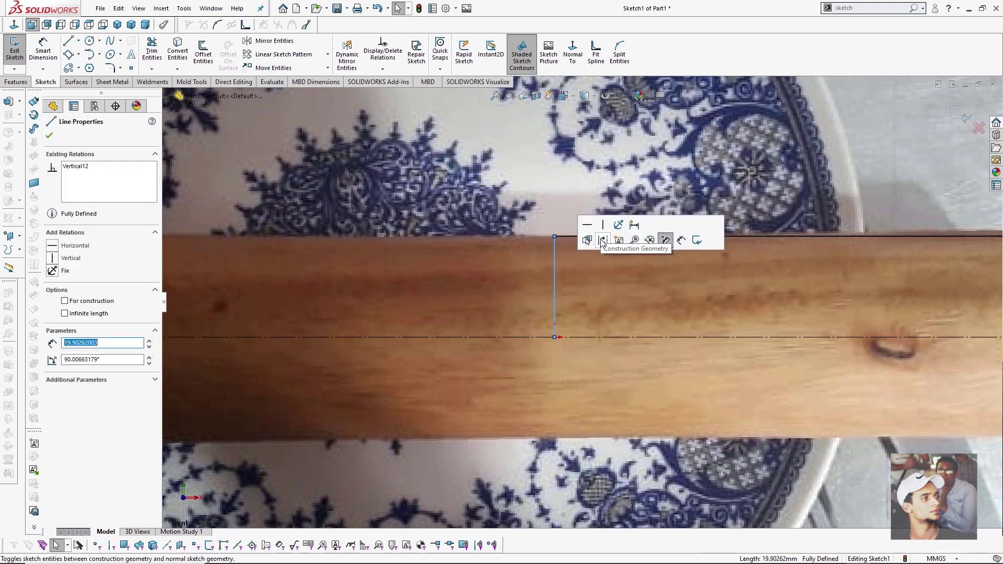
{"action": "left_click", "coordinate": [603, 241]}
{"action": "scroll", "coordinate": [623, 271], "scroll_direction": "up", "scroll_amount": 5}
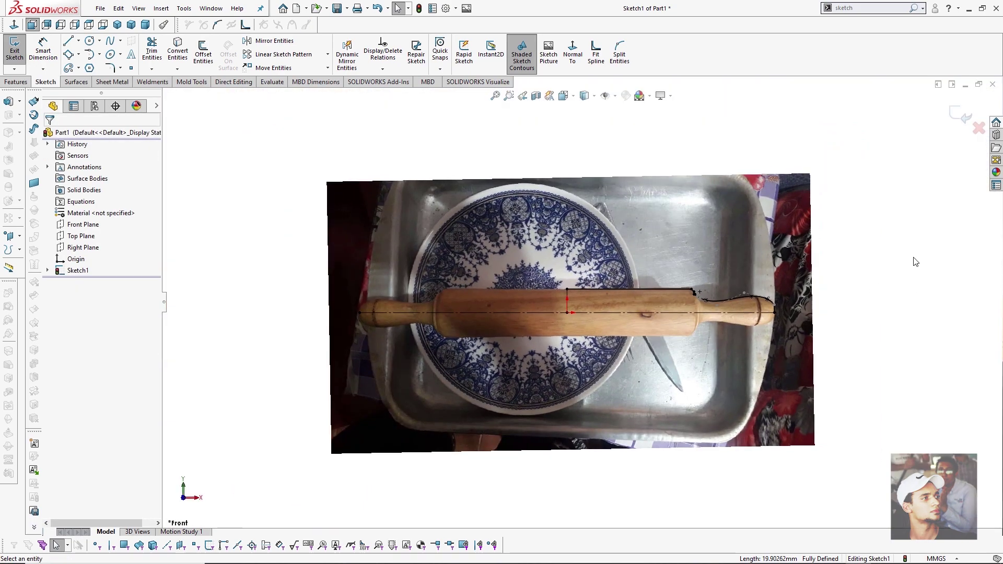
{"action": "scroll", "coordinate": [660, 293], "scroll_direction": "down", "scroll_amount": 3}
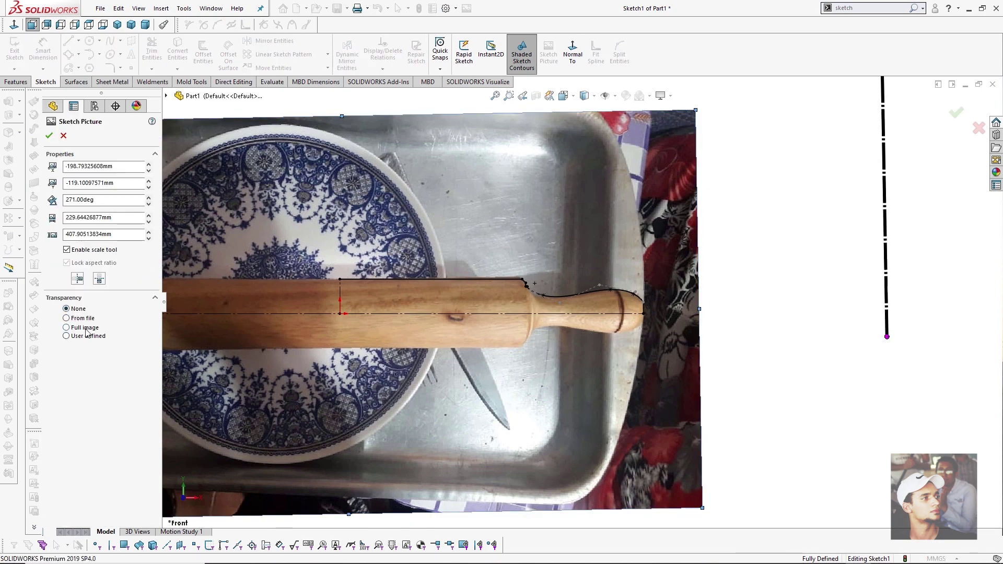
Set the reference photo to Full image transparency at 1.00 and confirm.
{"action": "left_click", "coordinate": [66, 327]}
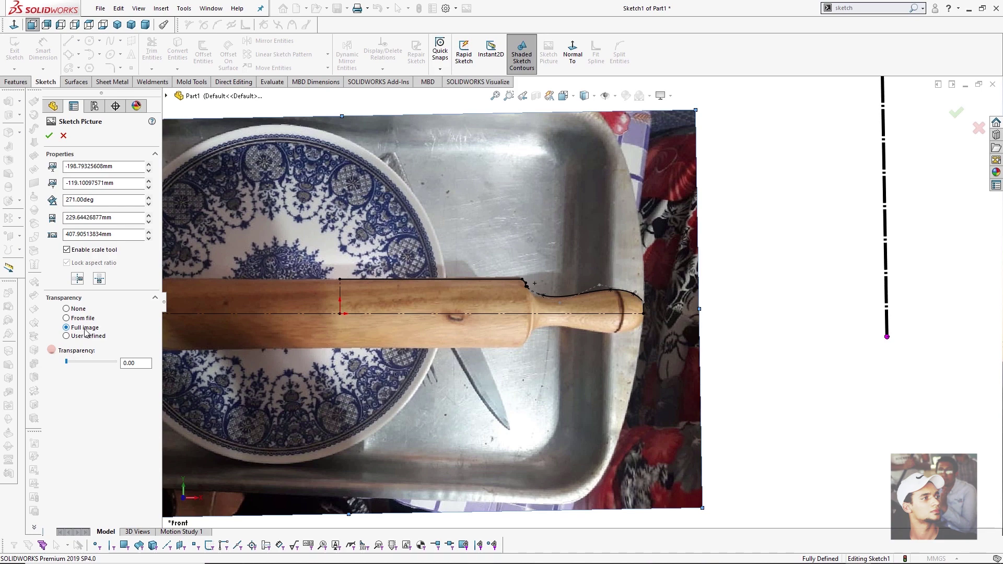
{"action": "left_click", "coordinate": [92, 361]}
{"action": "left_click", "coordinate": [109, 362]}
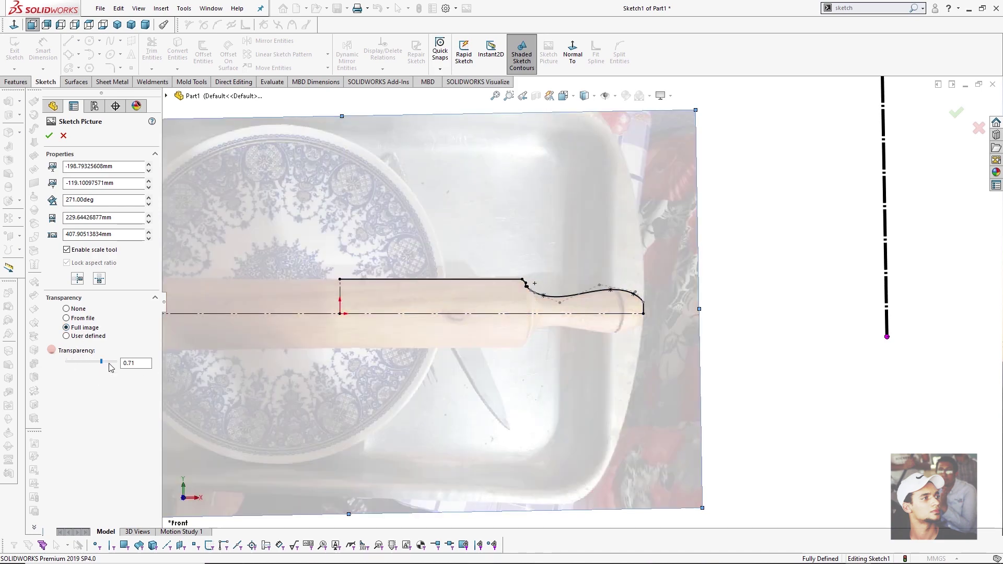
{"action": "left_click_drag", "start_coordinate": [102, 363], "coordinate": [117, 362]}
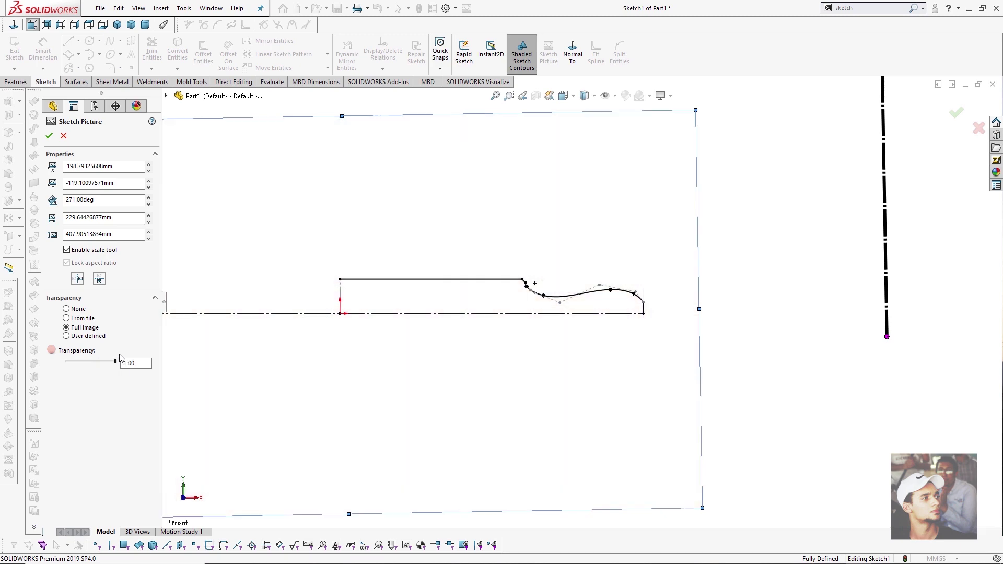
{"action": "left_click", "coordinate": [50, 136]}
{"action": "left_click_drag", "start_coordinate": [747, 315], "coordinate": [356, 228]}
Mirror the half-profile's lines, arc, spline and end line about the vertical centre line.
{"action": "scroll", "coordinate": [695, 301], "scroll_direction": "down", "scroll_amount": 1}
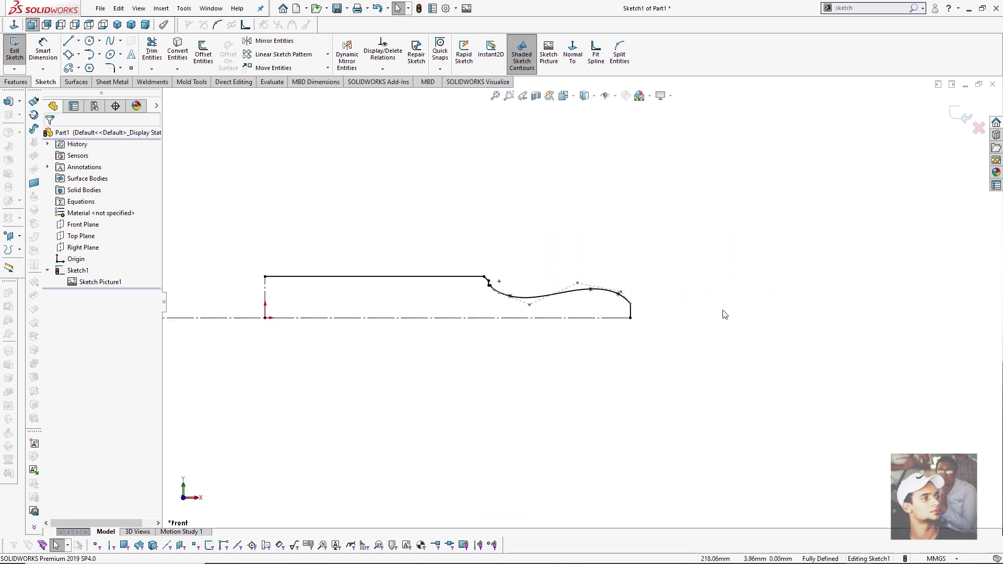
{"action": "left_click_drag", "start_coordinate": [785, 321], "coordinate": [547, 244]}
{"action": "mouse_move", "coordinate": [730, 301]}
{"action": "left_mouse_down"}
{"action": "mouse_move", "coordinate": [551, 251]}
{"action": "mouse_move", "coordinate": [321, 244]}
{"action": "mouse_move", "coordinate": [249, 230]}
{"action": "left_mouse_up"}
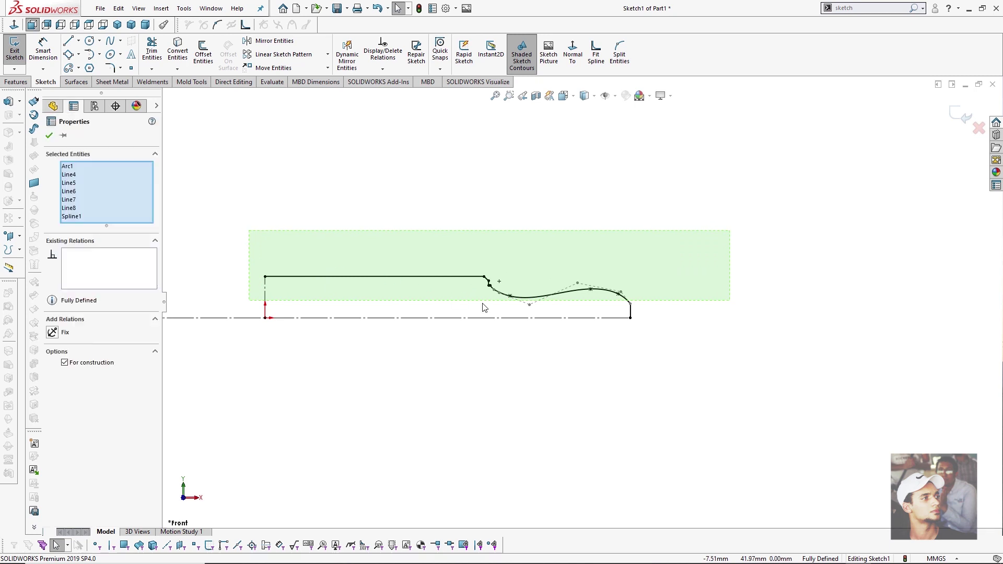
{"action": "left_click", "coordinate": [631, 313], "text": "ctrl"}
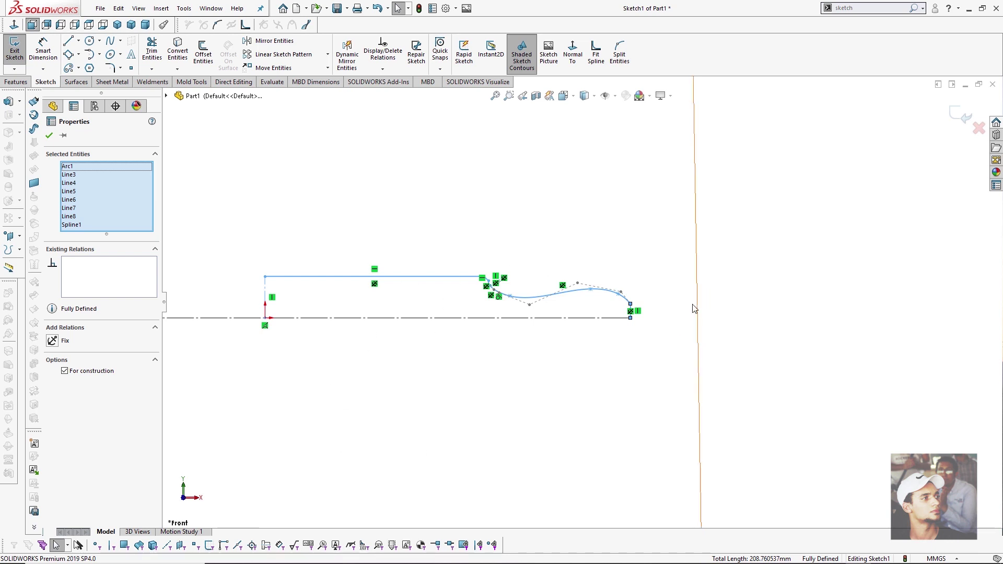
{"action": "left_click", "coordinate": [272, 42]}
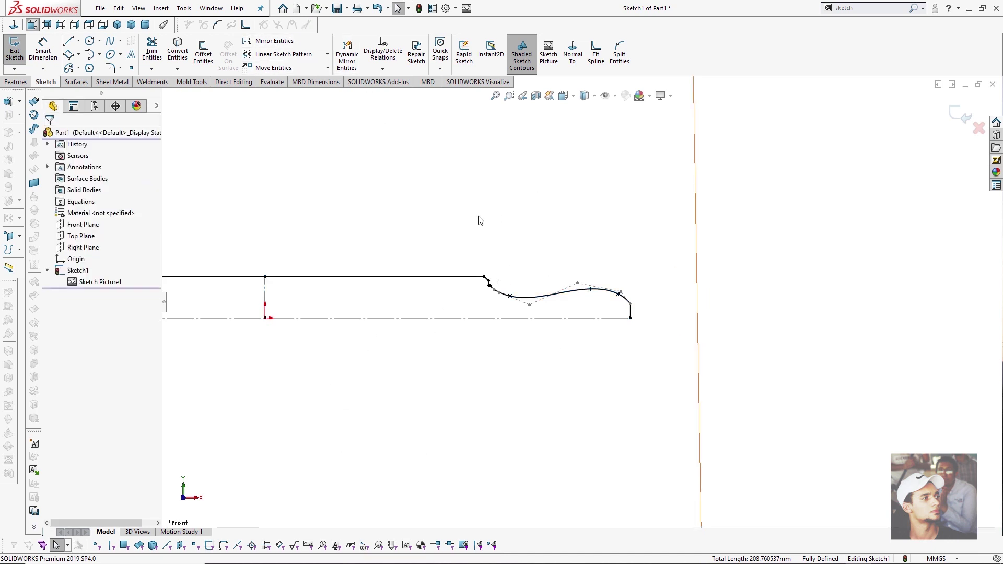
{"action": "key", "text": "f"}
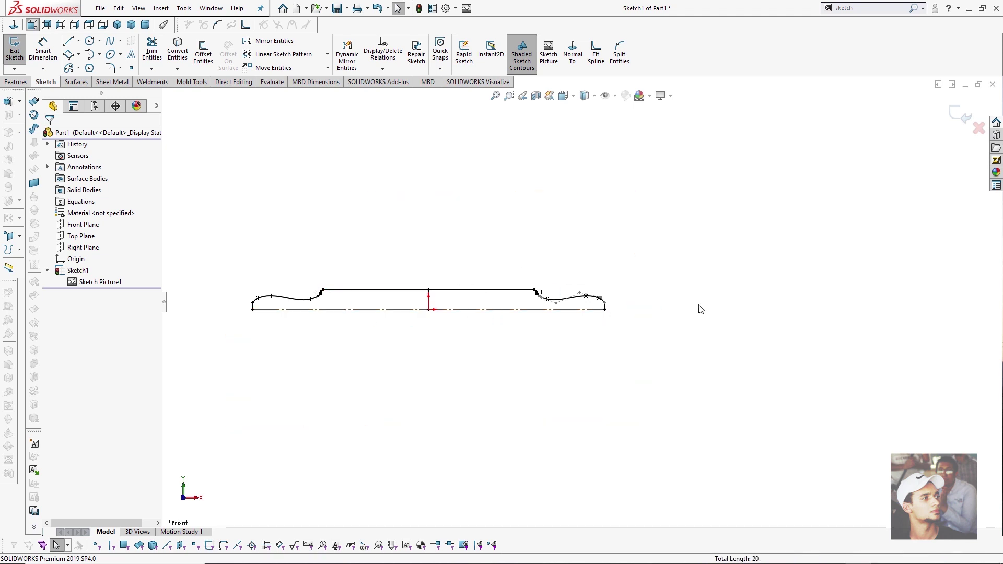
Draw a 350 mm line from the profile's left end to its right end.
{"action": "key", "text": "l"}
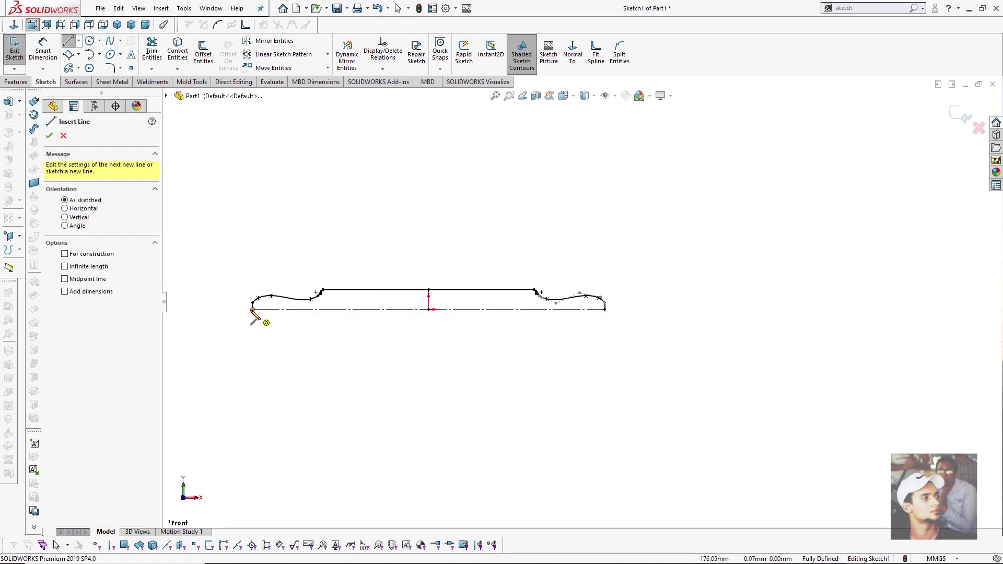
{"action": "left_click", "coordinate": [254, 310]}
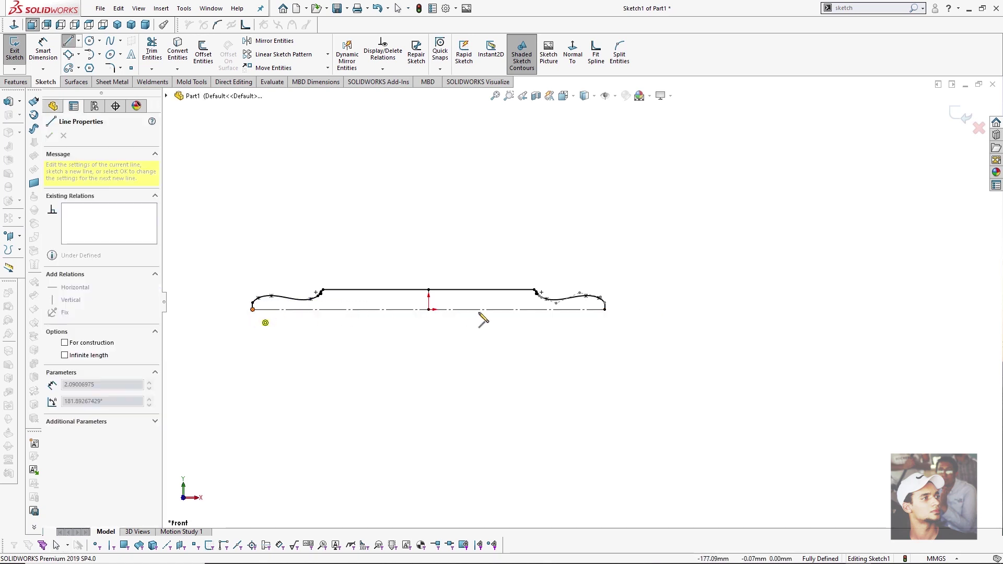
{"action": "left_click", "coordinate": [604, 309]}
{"action": "right_click", "coordinate": [662, 286]}
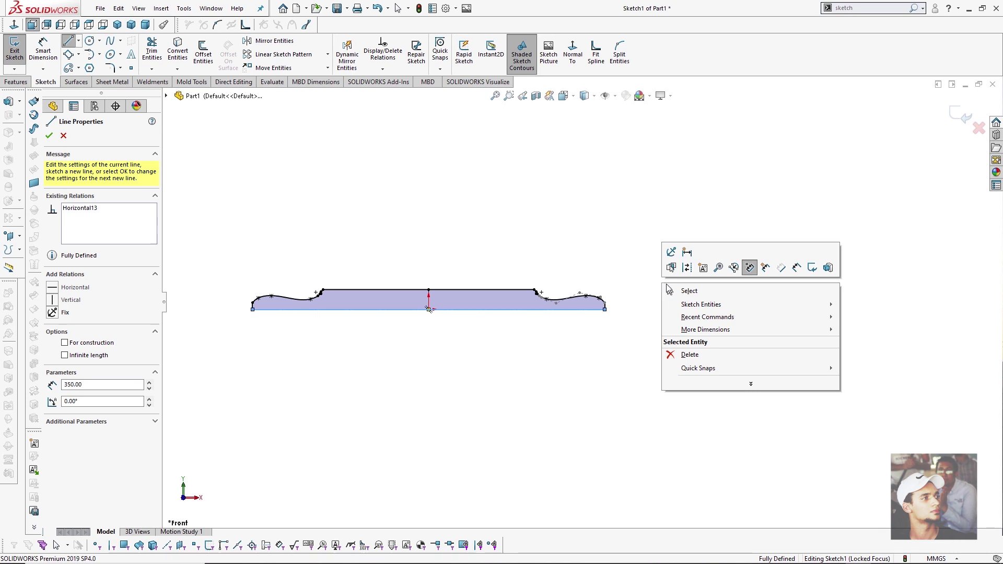
{"action": "left_click", "coordinate": [679, 290]}
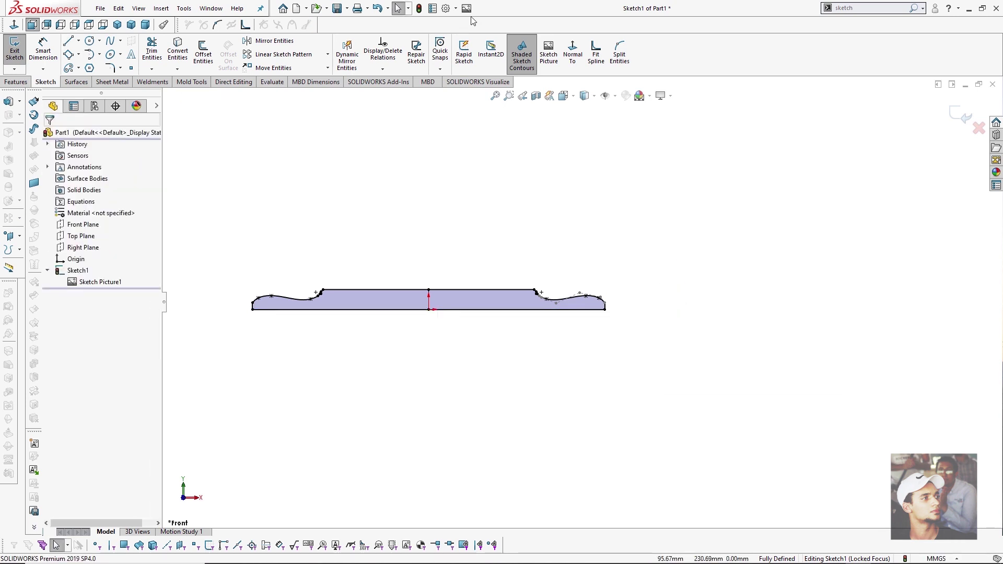
{"action": "left_click", "coordinate": [522, 61]}
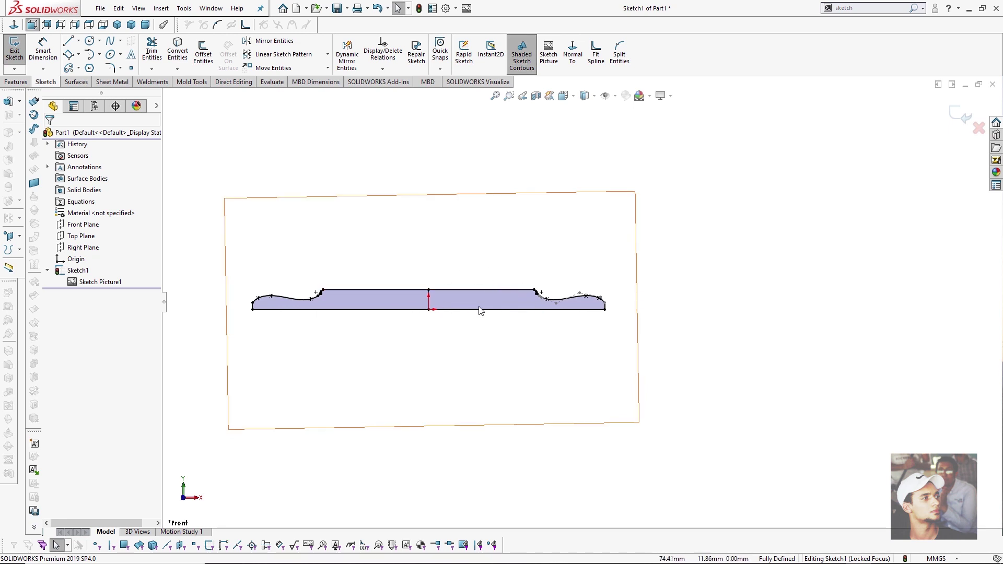
Revolve the closed profile 360° about the 350 mm base line to create Revolve1.
{"action": "left_click", "coordinate": [20, 103]}
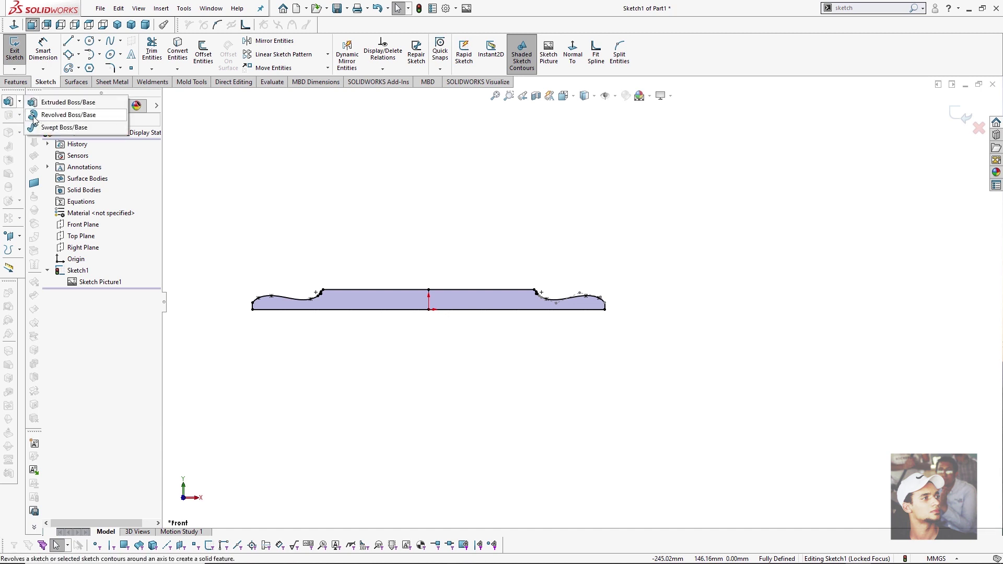
{"action": "left_click", "coordinate": [60, 115]}
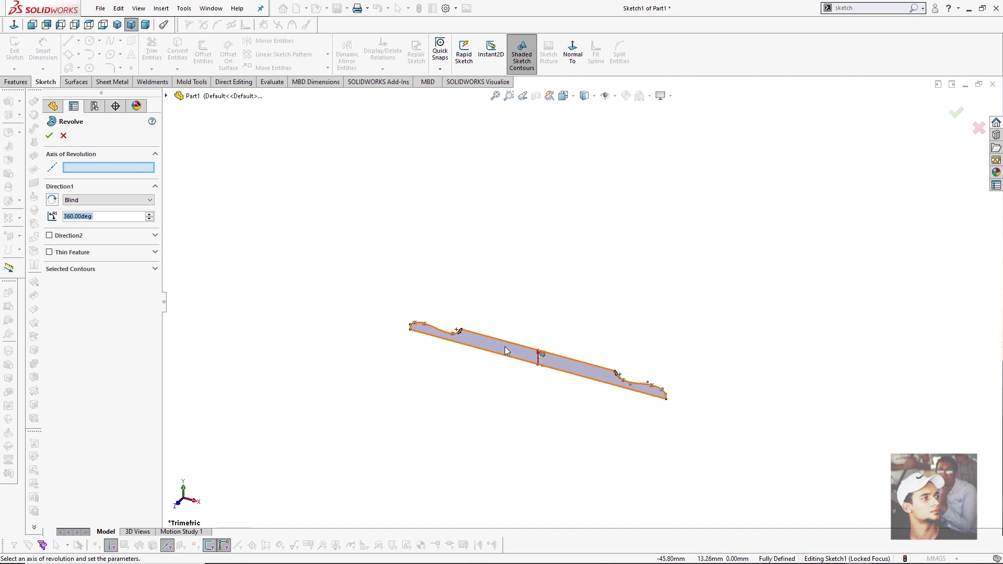
{"action": "left_click", "coordinate": [521, 360]}
{"action": "scroll", "coordinate": [572, 361], "scroll_direction": "down", "scroll_amount": 5}
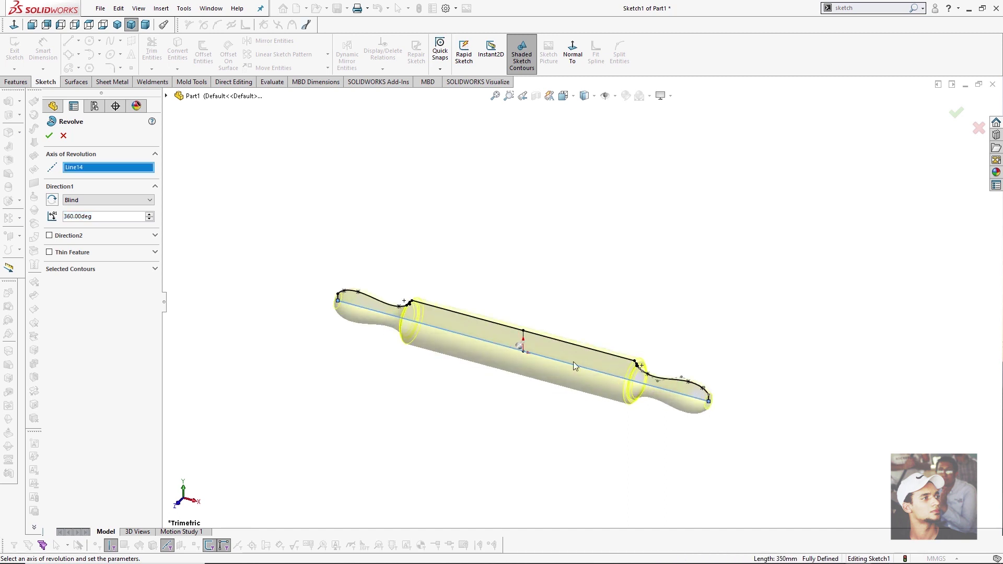
{"action": "scroll", "coordinate": [477, 290], "scroll_direction": "up", "scroll_amount": 2}
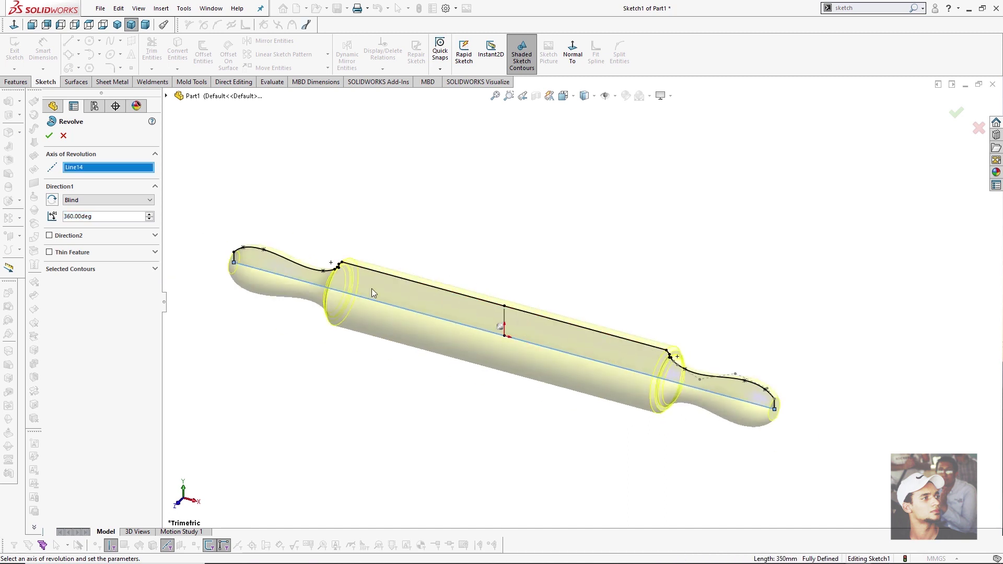
{"action": "left_click", "coordinate": [50, 136]}
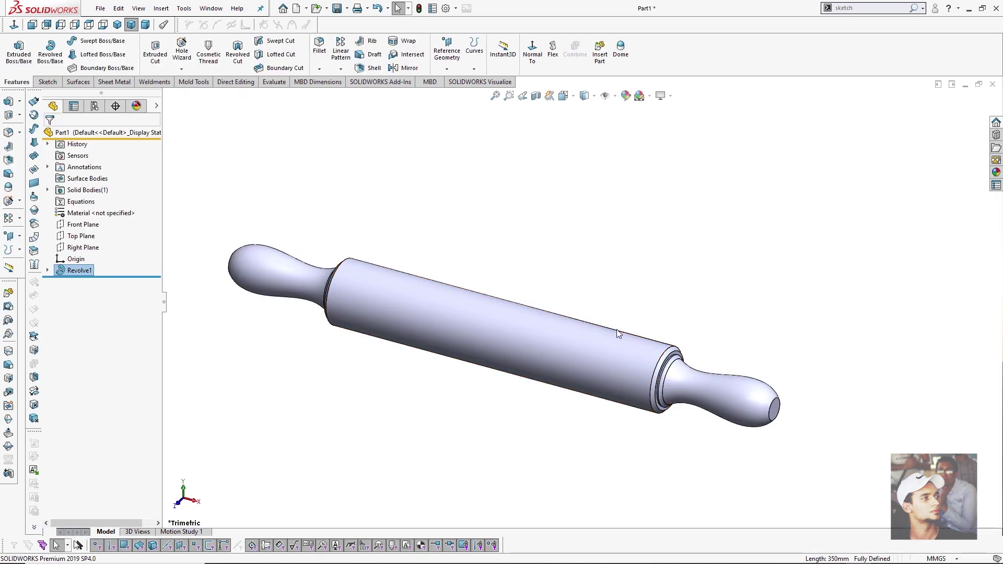
{"action": "left_click", "coordinate": [641, 293]}
{"action": "scroll", "coordinate": [526, 347], "scroll_direction": "up", "scroll_amount": 1}
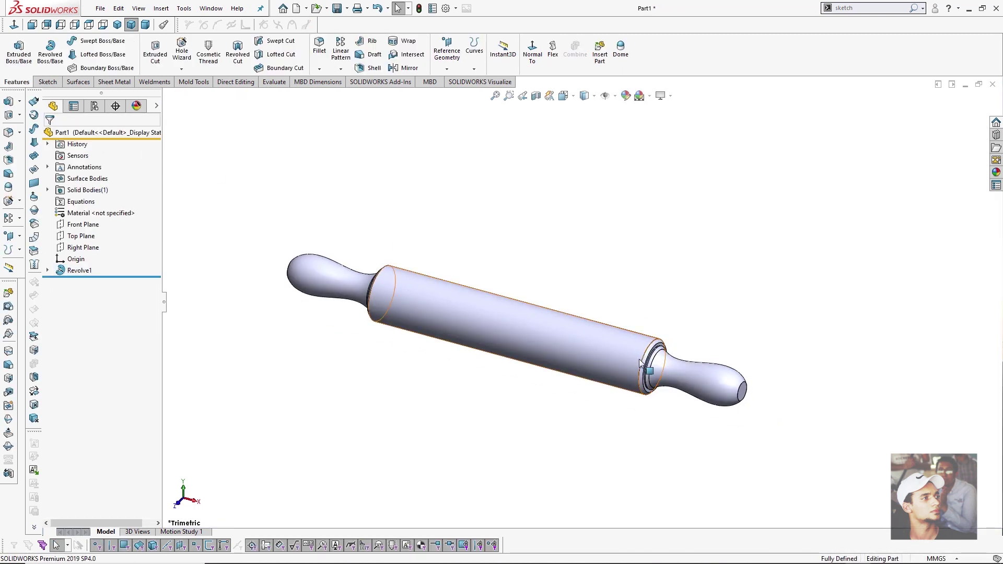
{"action": "scroll", "coordinate": [648, 322], "scroll_direction": "down", "scroll_amount": 5}
{"action": "scroll", "coordinate": [647, 319], "scroll_direction": "down", "scroll_amount": 3}
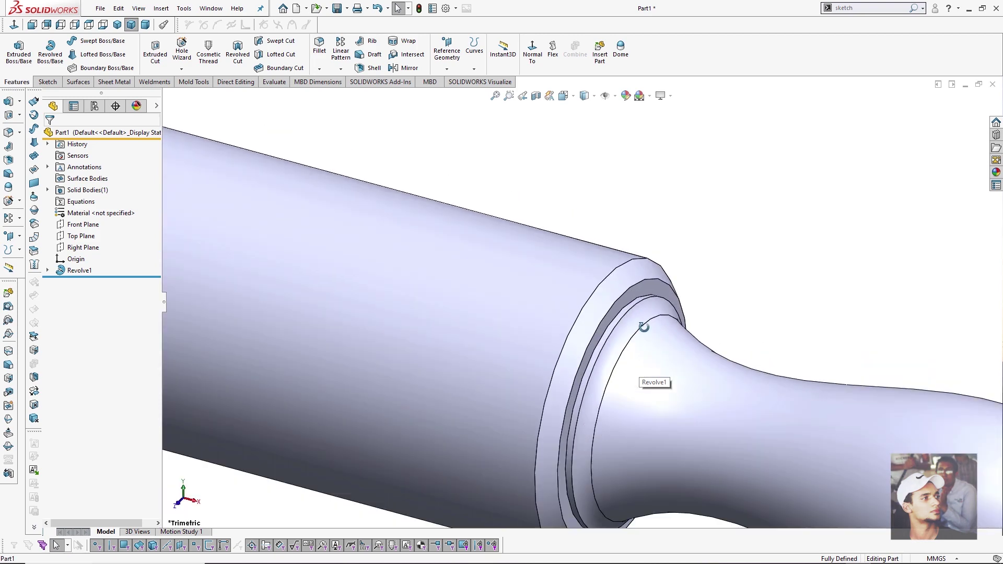
{"action": "scroll", "coordinate": [658, 342], "scroll_direction": "up", "scroll_amount": 4}
{"action": "middle_click_drag", "start_coordinate": [670, 338], "coordinate": [569, 317]}
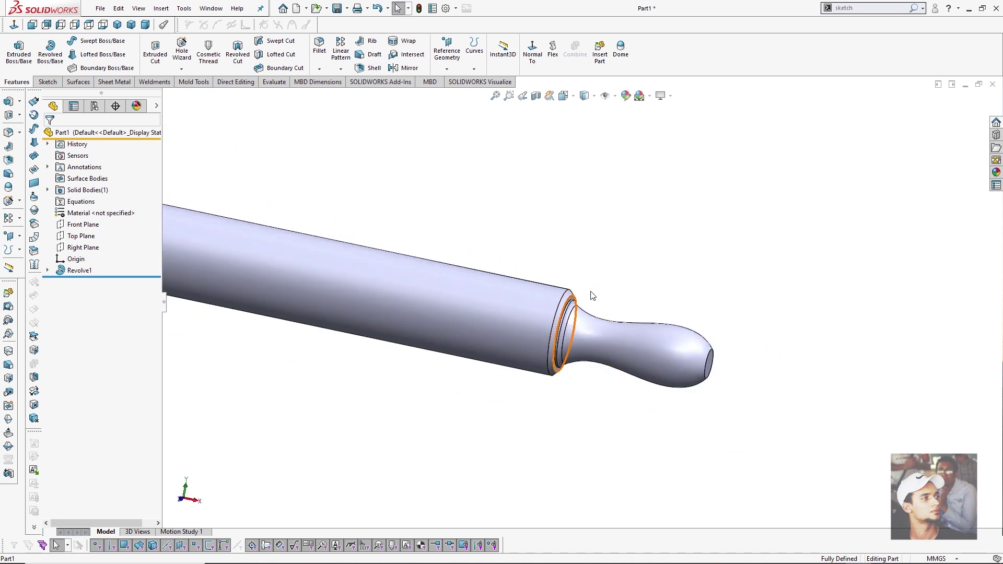
{"action": "scroll", "coordinate": [564, 310], "scroll_direction": "down", "scroll_amount": 2}
{"action": "scroll", "coordinate": [563, 315], "scroll_direction": "up", "scroll_amount": 3}
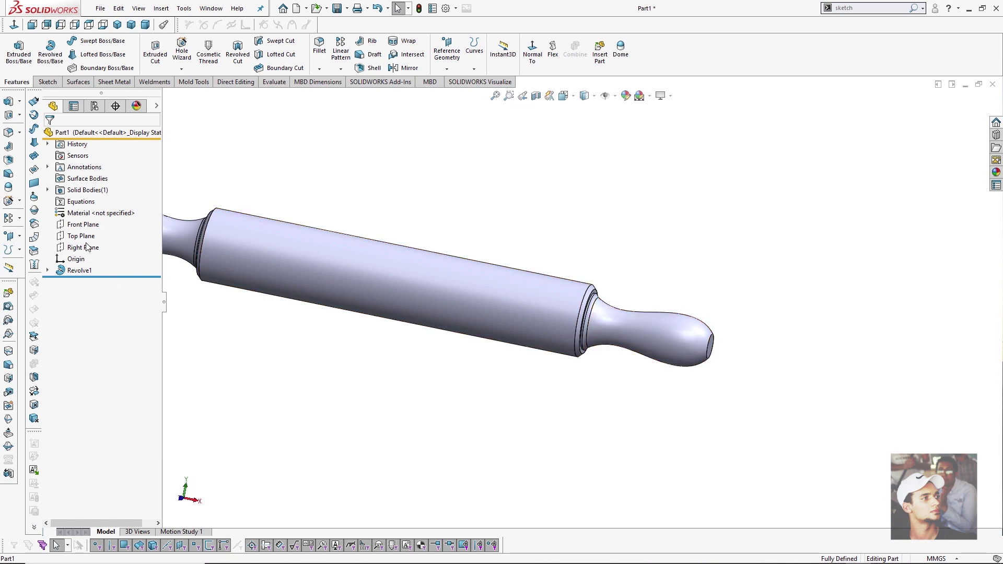
Expand Revolve1 and Sketch1, and reaccept the reference photo's transparency settings.
{"action": "left_click", "coordinate": [86, 224]}
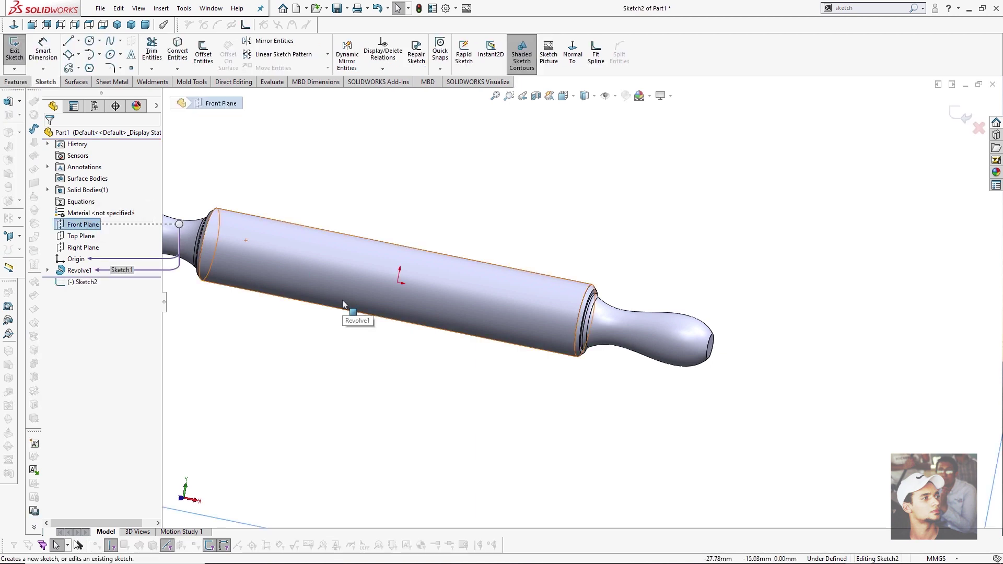
{"action": "scroll", "coordinate": [601, 271], "scroll_direction": "up", "scroll_amount": 3}
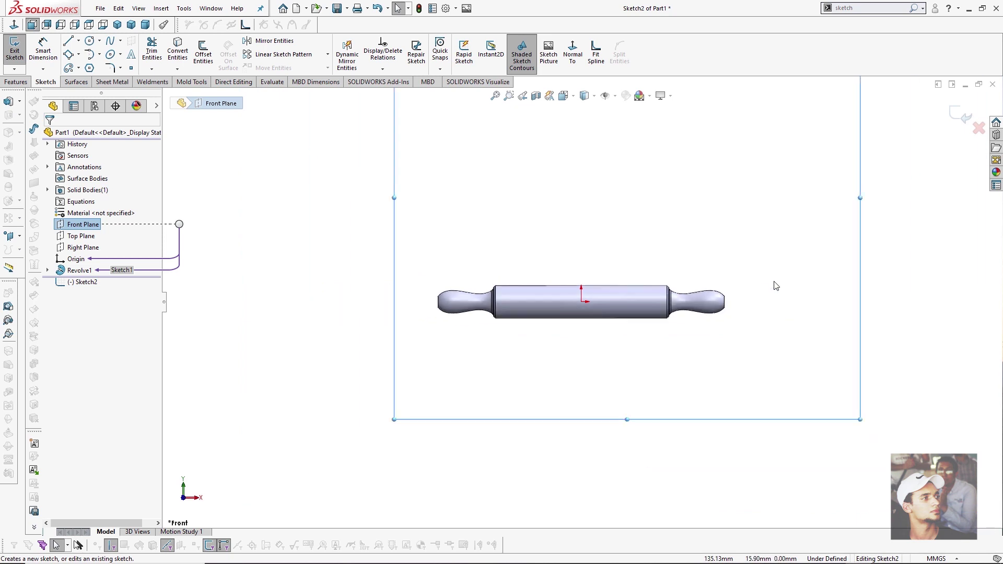
{"action": "scroll", "coordinate": [914, 280], "scroll_direction": "down", "scroll_amount": 2}
{"action": "left_click", "coordinate": [606, 294]}
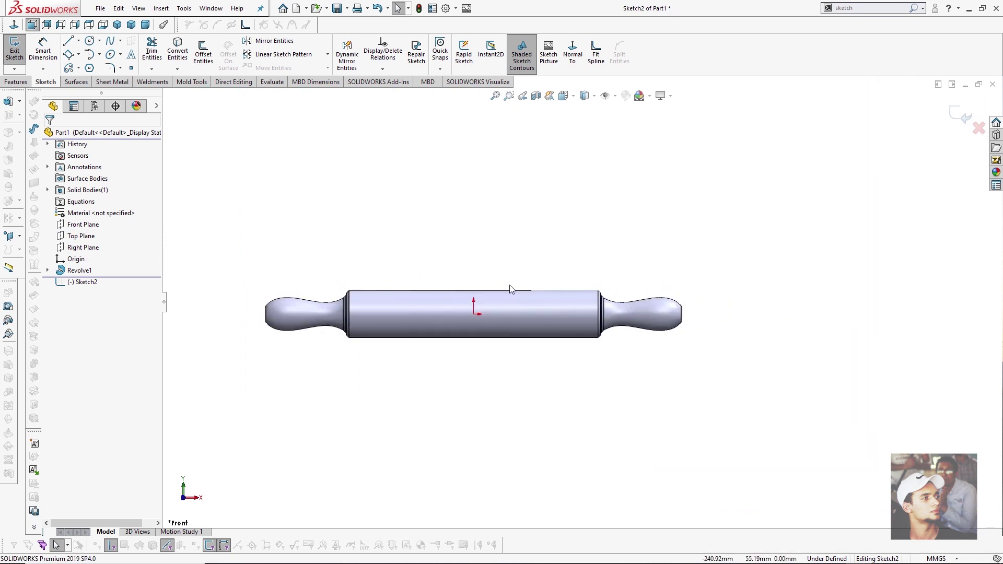
{"action": "scroll", "coordinate": [657, 301], "scroll_direction": "down", "scroll_amount": 5}
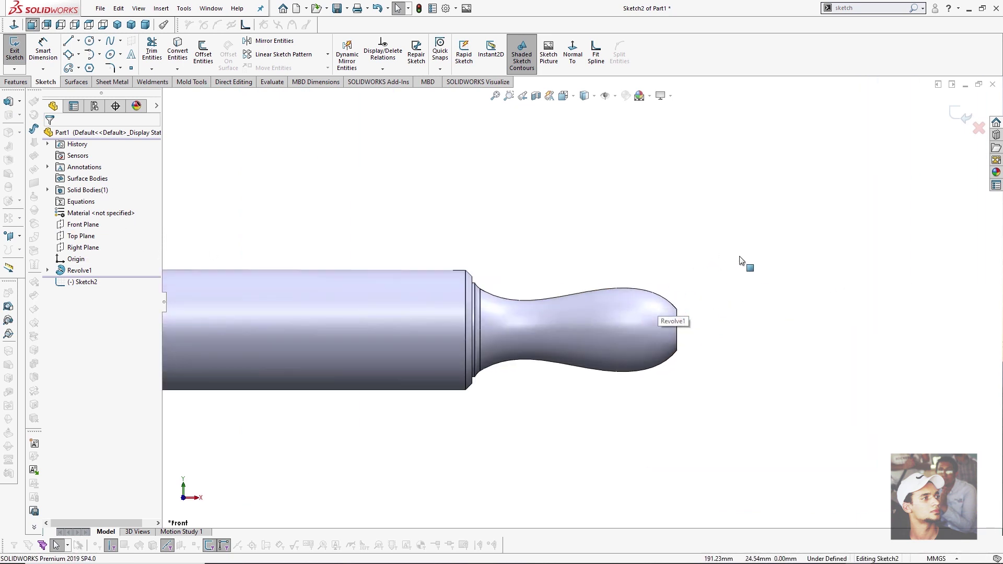
{"action": "left_click", "coordinate": [48, 270]}
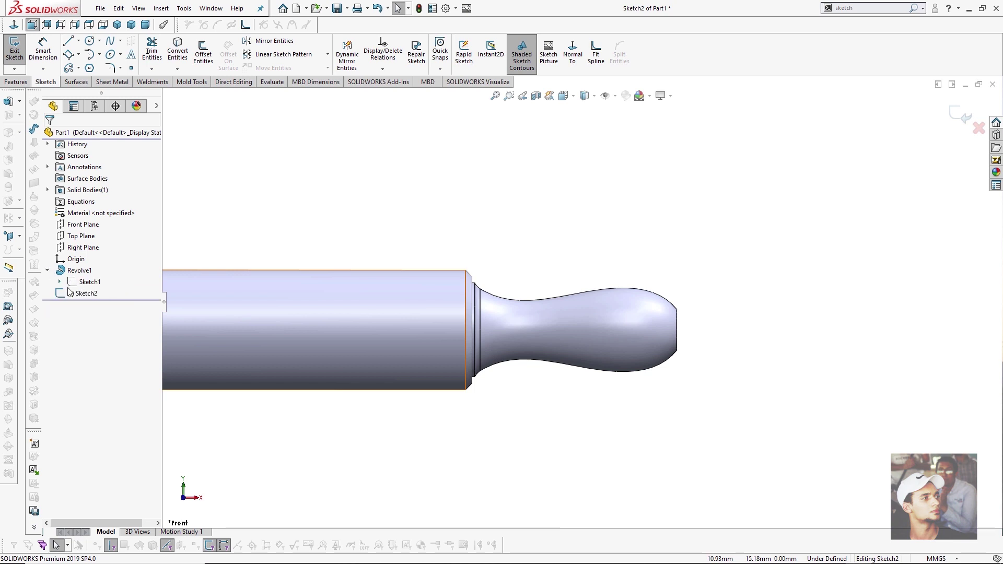
{"action": "left_click", "coordinate": [59, 282]}
{"action": "double_click", "coordinate": [94, 294]}
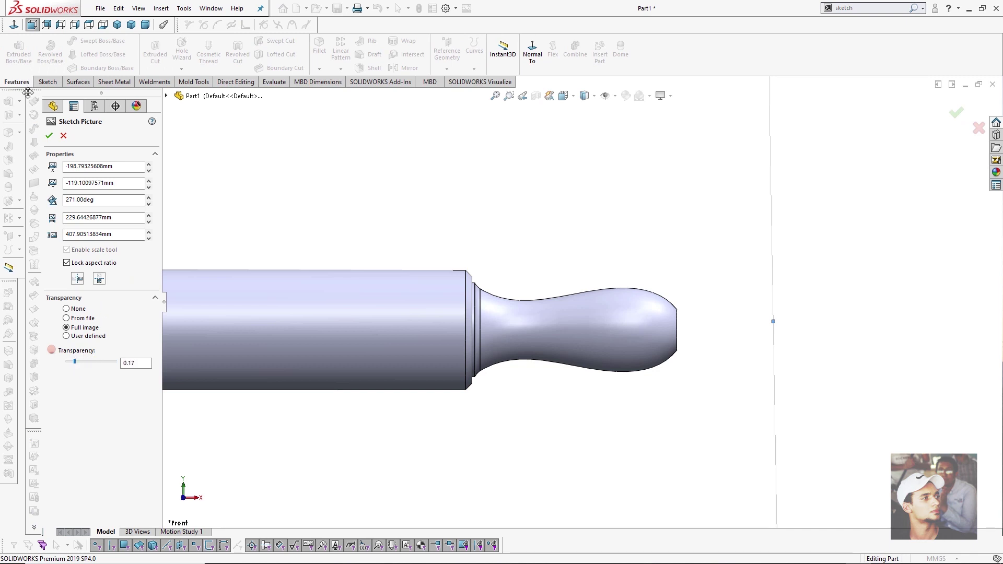
{"action": "left_click", "coordinate": [49, 136]}
Show Sketch1 with its photo, hide the revolved body, and edit Sketch2.
{"action": "scroll", "coordinate": [582, 302], "scroll_direction": "up", "scroll_amount": 4}
{"action": "right_click", "coordinate": [90, 282]}
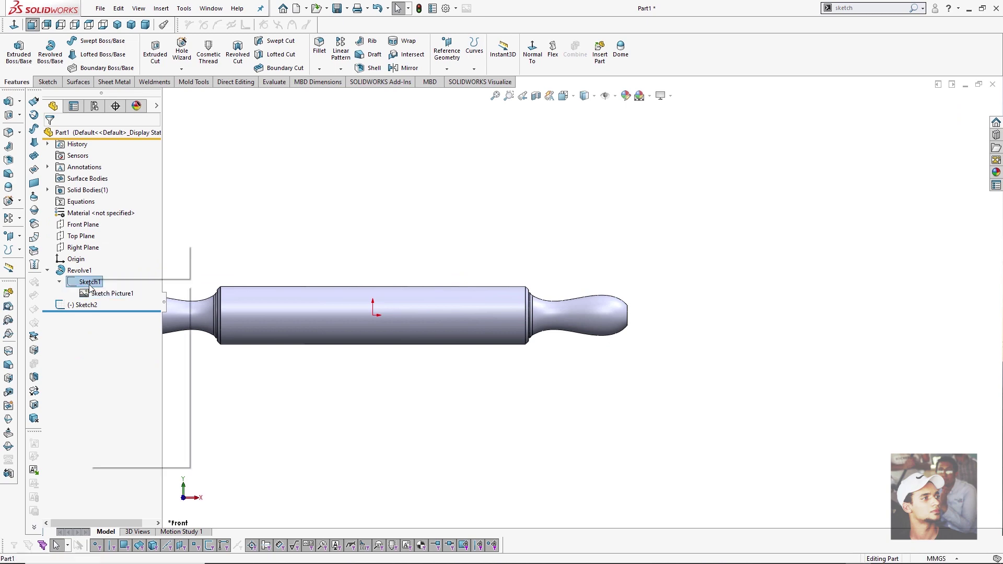
{"action": "left_click", "coordinate": [100, 269]}
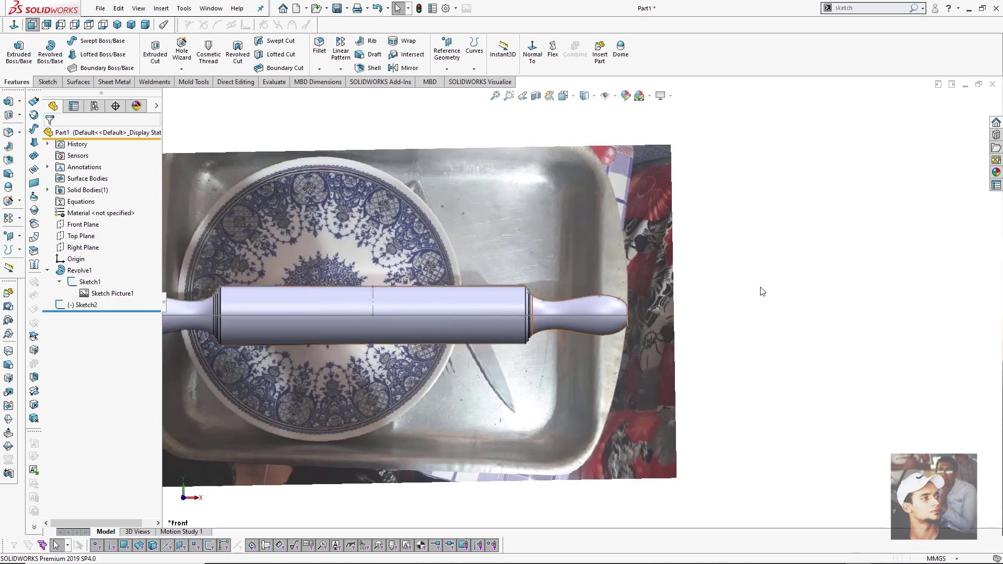
{"action": "scroll", "coordinate": [584, 294], "scroll_direction": "down", "scroll_amount": 4}
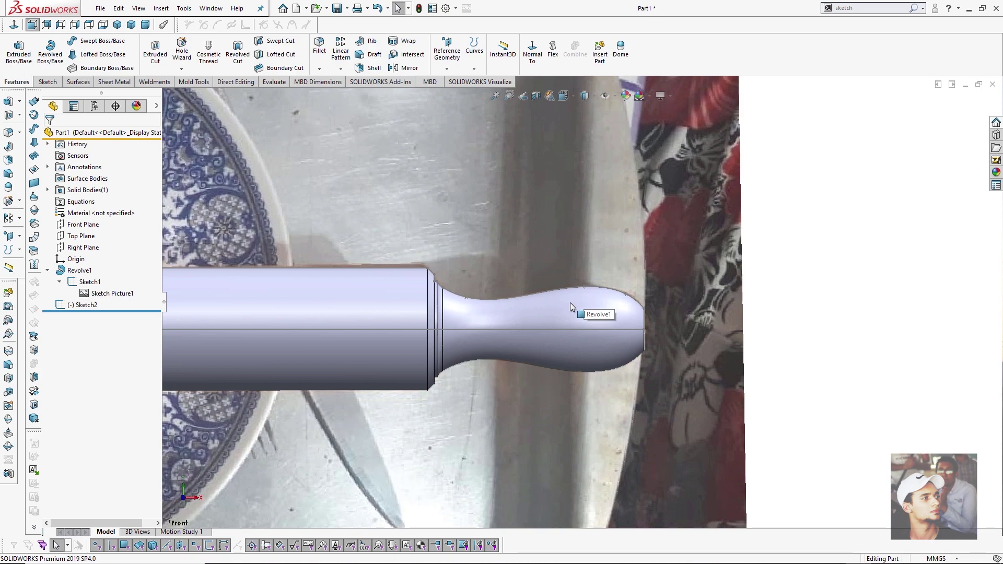
{"action": "key", "text": "Tab"}
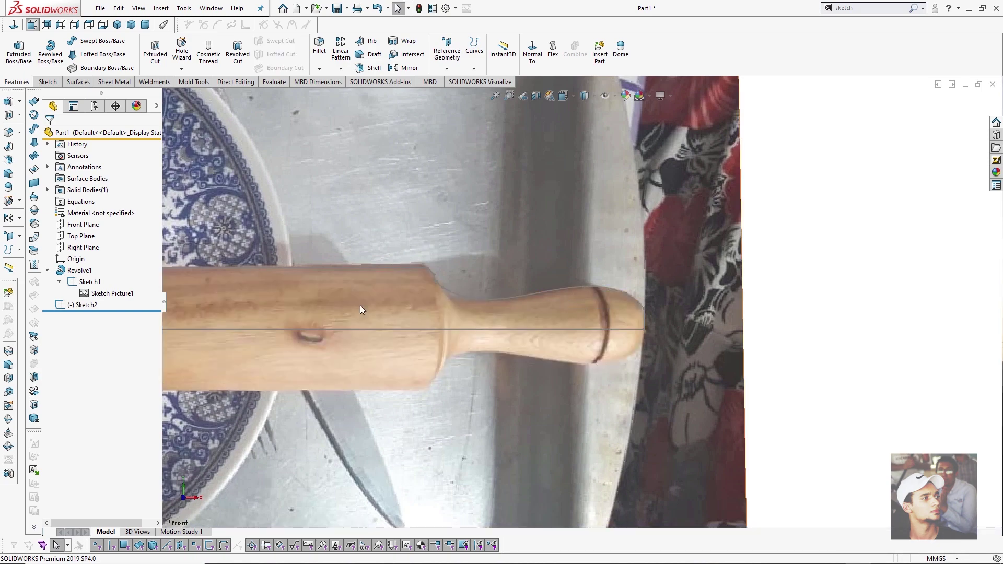
{"action": "scroll", "coordinate": [739, 297], "scroll_direction": "down", "scroll_amount": 2}
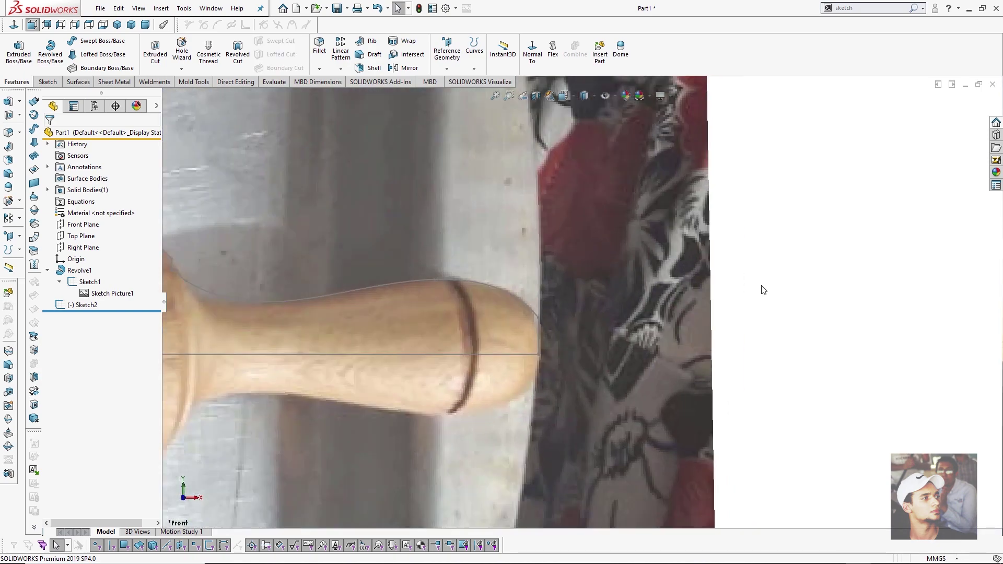
{"action": "left_click", "coordinate": [84, 304]}
{"action": "left_click", "coordinate": [84, 290]}
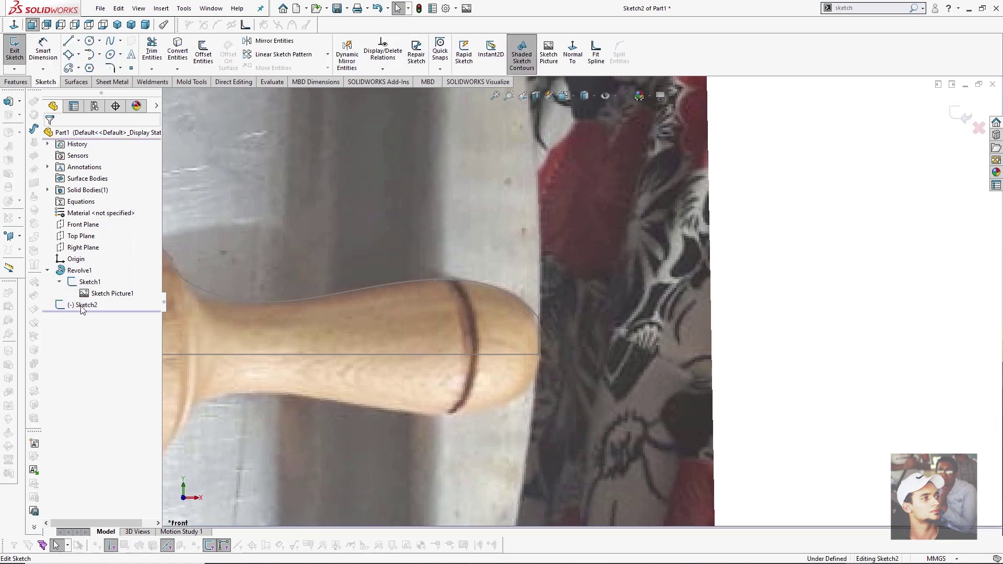
{"action": "scroll", "coordinate": [688, 283], "scroll_direction": "up", "scroll_amount": 5}
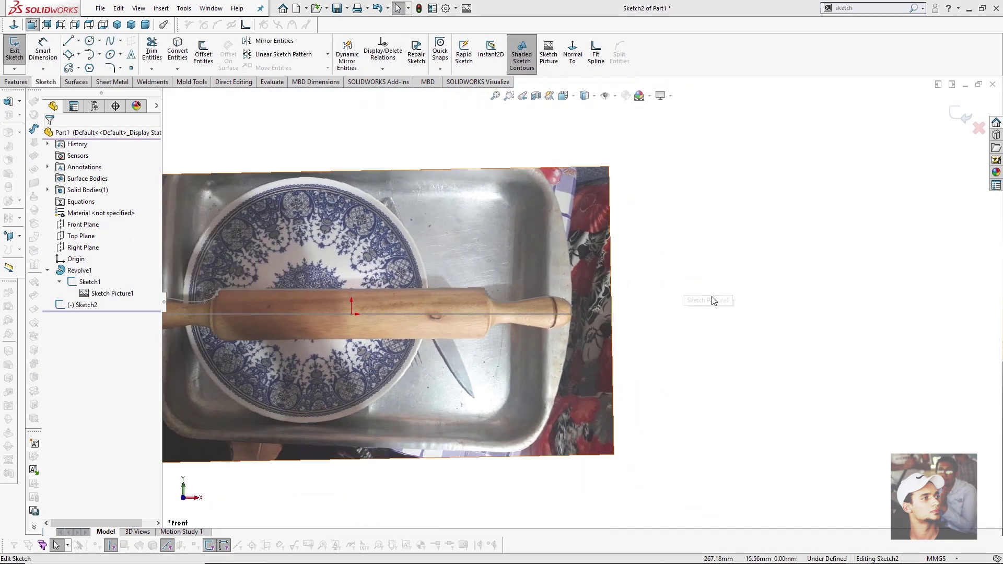
Draw the lower part of the groove outline: down, across the groove, and back up to the handle contour.
{"action": "right_click", "coordinate": [653, 298]}
{"action": "left_click", "coordinate": [572, 266]}
{"action": "key", "text": "l"}
{"action": "scroll", "coordinate": [551, 299], "scroll_direction": "down", "scroll_amount": 6}
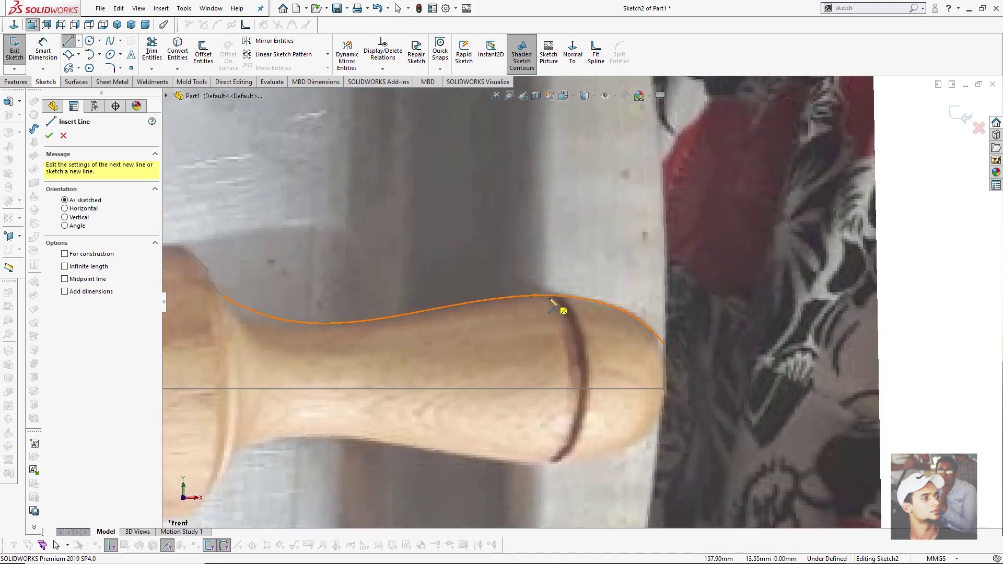
{"action": "left_click", "coordinate": [548, 296]}
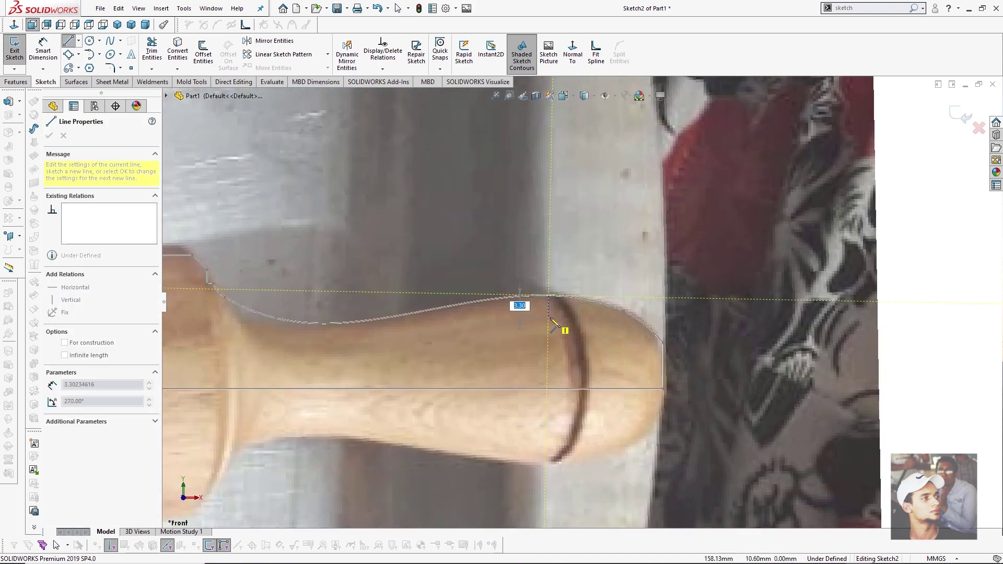
{"action": "left_click", "coordinate": [548, 317]}
{"action": "left_click", "coordinate": [573, 317]}
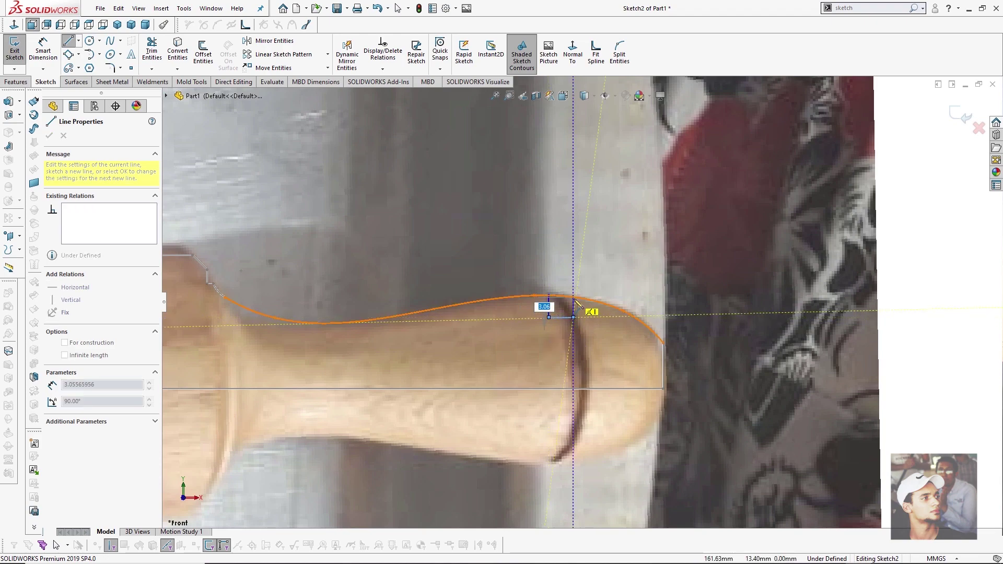
{"action": "left_click", "coordinate": [574, 300]}
{"action": "right_click", "coordinate": [574, 300]}
{"action": "left_click", "coordinate": [596, 288]}
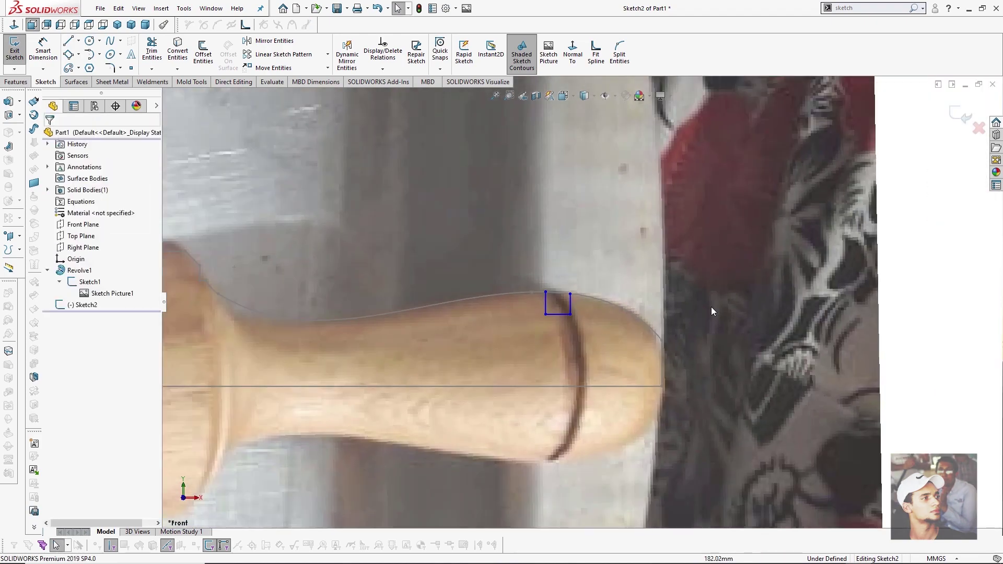
{"action": "scroll", "coordinate": [711, 311], "scroll_direction": "up", "scroll_amount": 3}
Draw the upper lines above the handle contour to close the small groove rectangle.
{"action": "right_click_drag", "start_coordinate": [858, 282], "coordinate": [858, 245]}
{"action": "scroll", "coordinate": [542, 271], "scroll_direction": "down", "scroll_amount": 6}
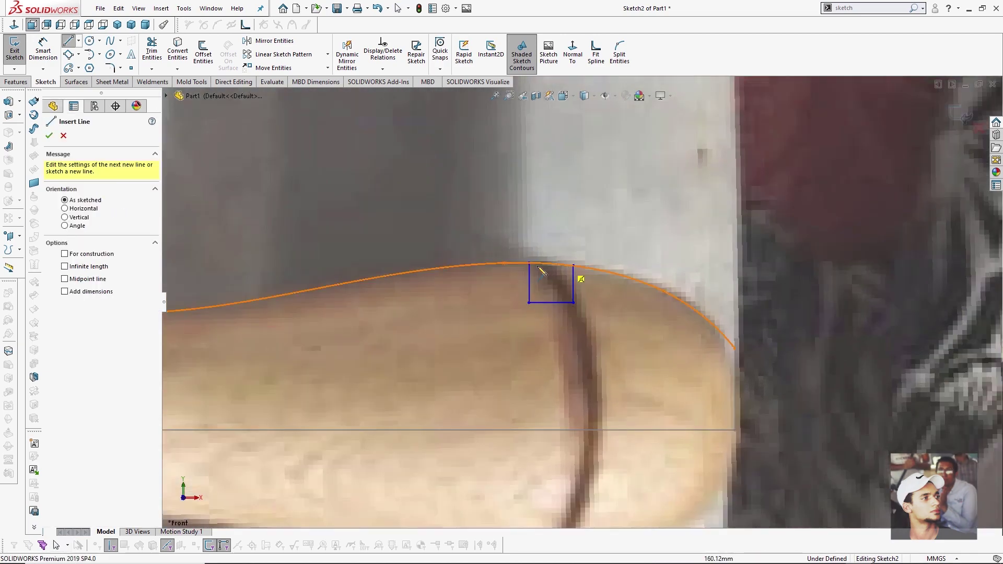
{"action": "scroll", "coordinate": [542, 271], "scroll_direction": "down", "scroll_amount": 3}
{"action": "left_click", "coordinate": [522, 268]}
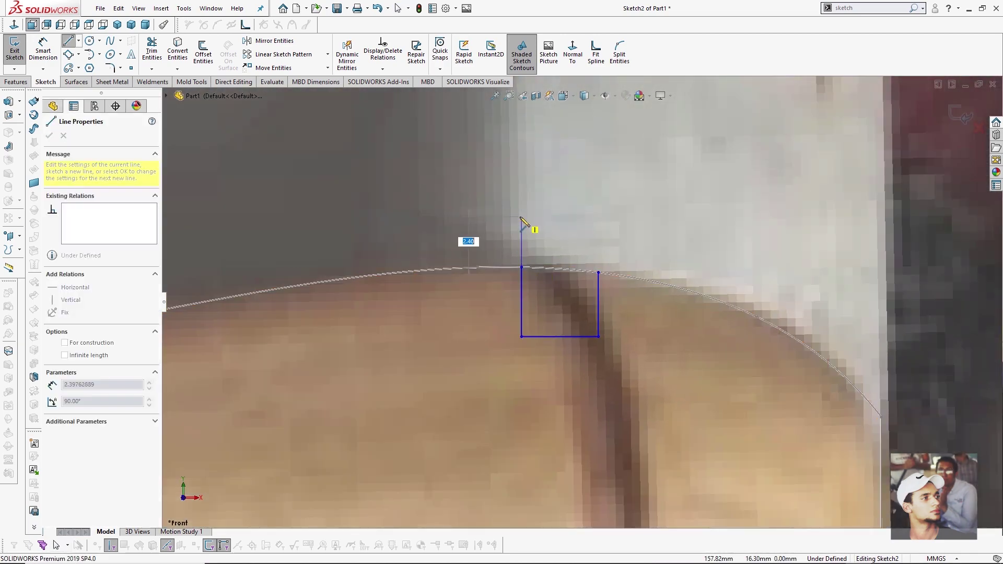
{"action": "left_click", "coordinate": [521, 216]}
{"action": "left_click", "coordinate": [598, 217]}
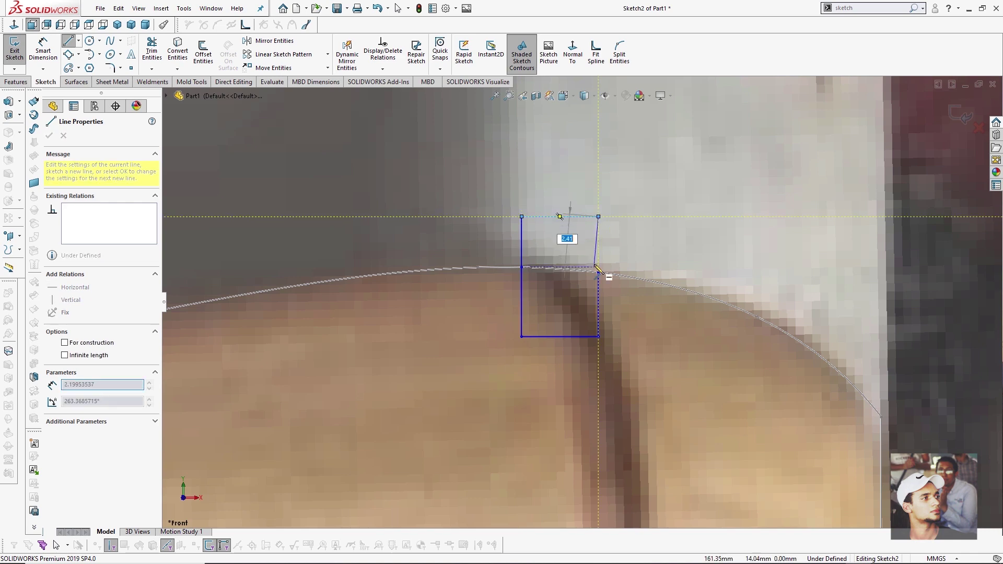
{"action": "left_click", "coordinate": [598, 272]}
{"action": "right_click", "coordinate": [616, 254]}
{"action": "left_click", "coordinate": [637, 258]}
{"action": "scroll", "coordinate": [601, 258], "scroll_direction": "up", "scroll_amount": 5}
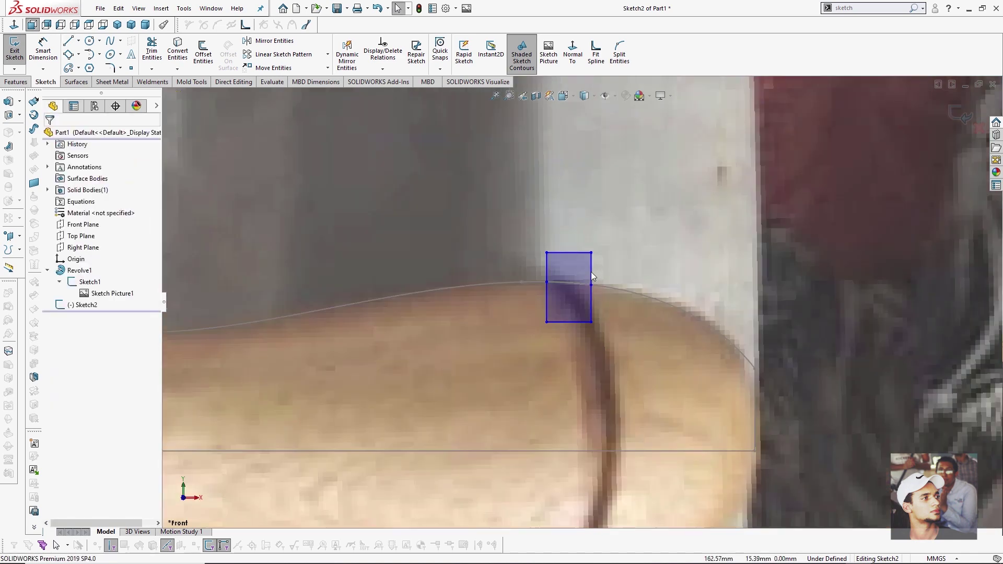
Hide Sketch1 and its reference photo.
{"action": "scroll", "coordinate": [598, 259], "scroll_direction": "up", "scroll_amount": 2}
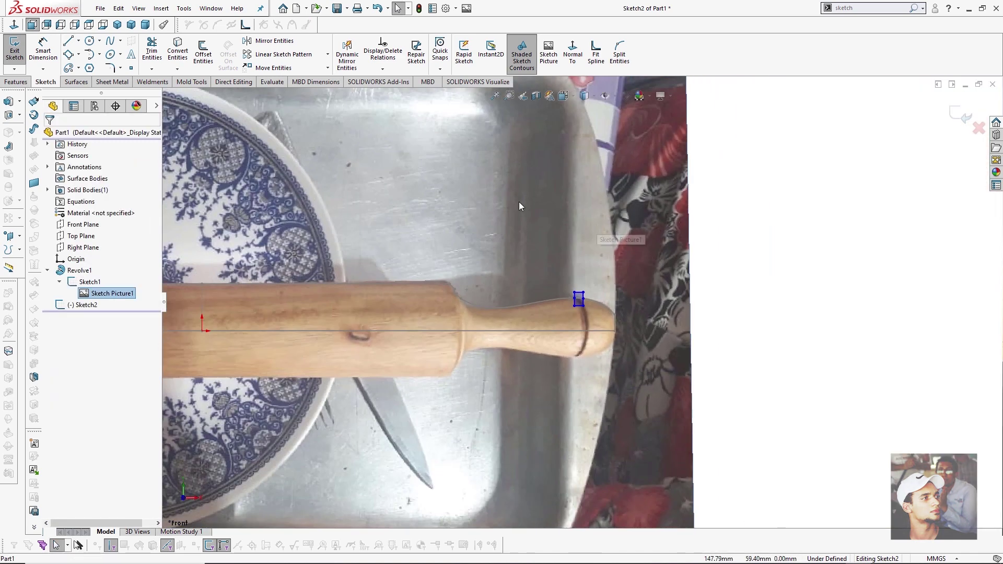
{"action": "right_click", "coordinate": [91, 283]}
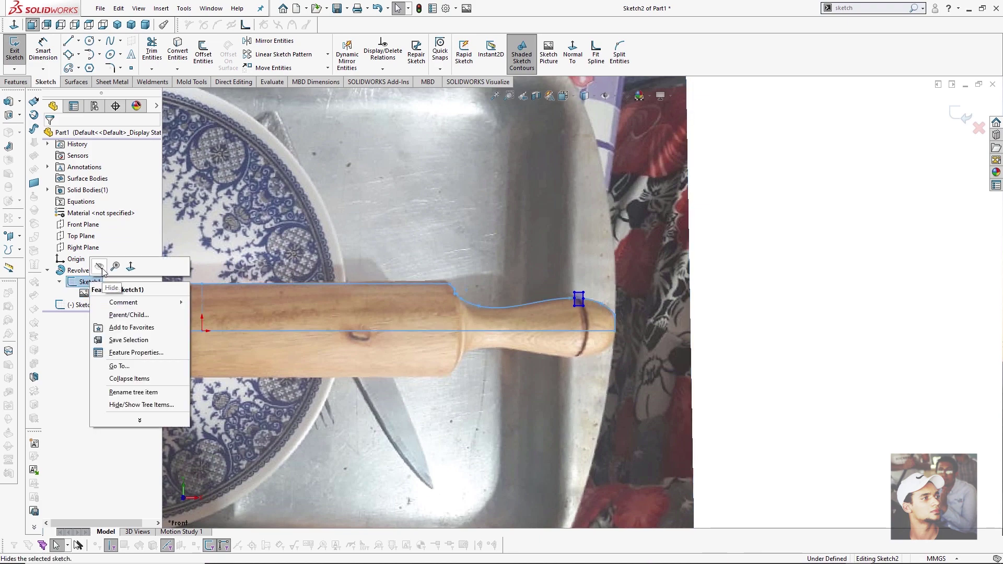
{"action": "left_click", "coordinate": [93, 265]}
Apply a Fix relation to the six groove-rectangle lines so Sketch2 is fully defined.
{"action": "scroll", "coordinate": [586, 298], "scroll_direction": "down", "scroll_amount": 2}
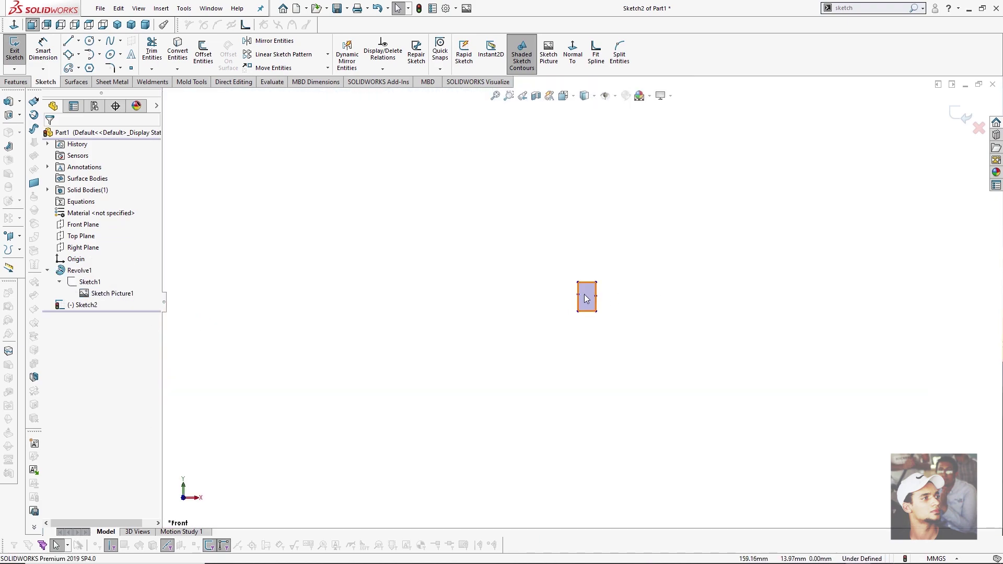
{"action": "left_click", "coordinate": [586, 299]}
{"action": "left_click", "coordinate": [695, 249]}
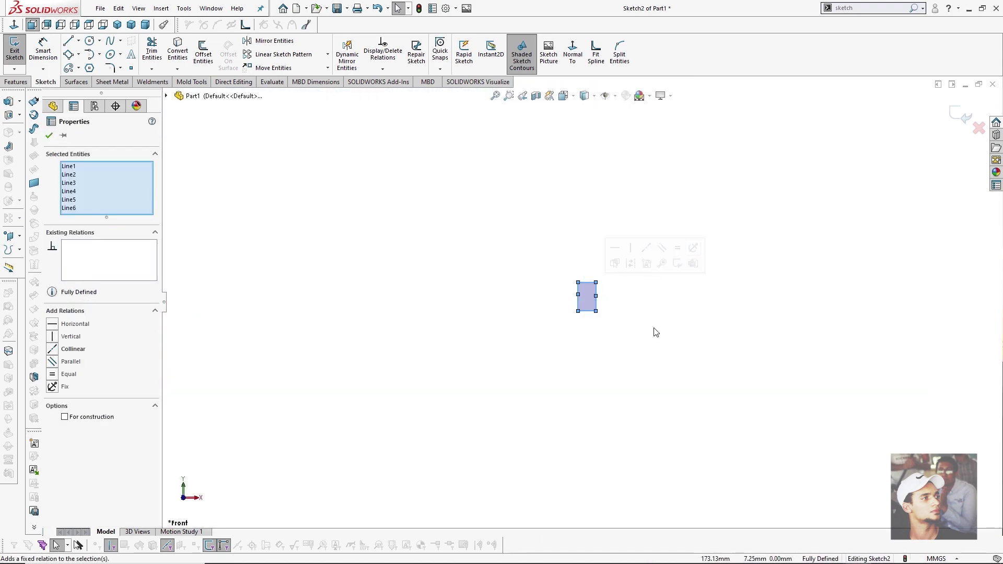
{"action": "left_click", "coordinate": [617, 316]}
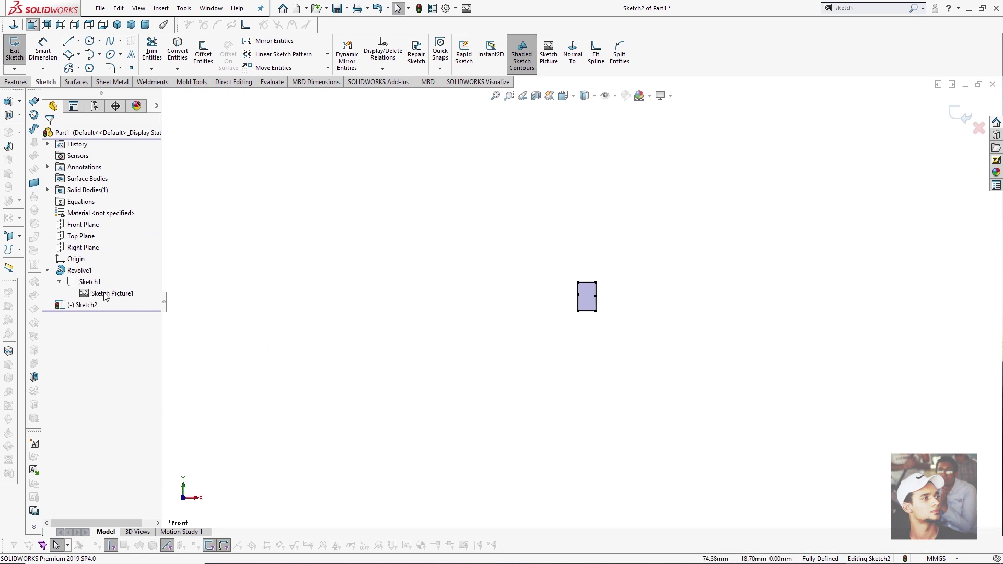
{"action": "left_click", "coordinate": [90, 283]}
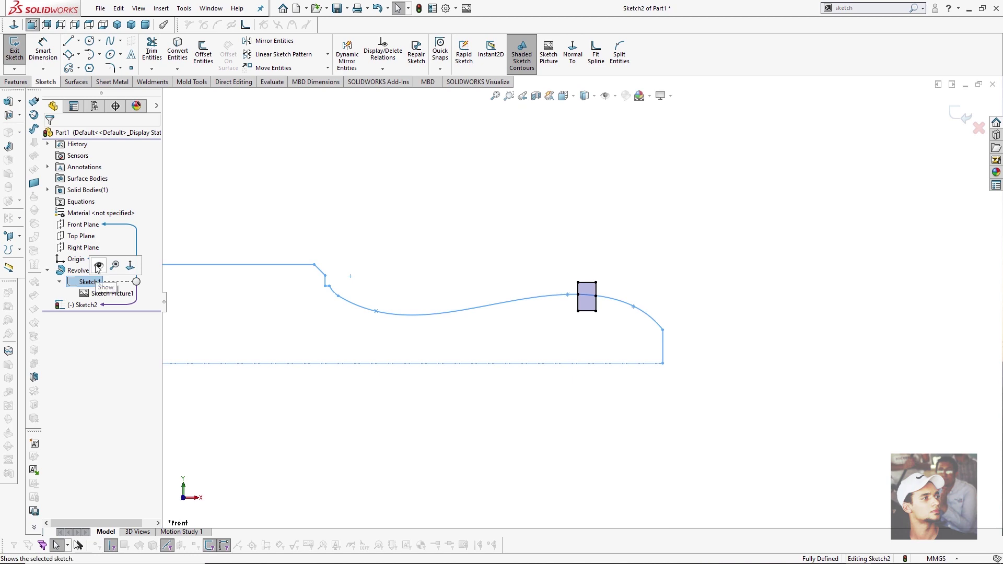
Show Sketch1's handle profile again and copy it into Sketch2.
{"action": "left_click", "coordinate": [99, 269]}
{"action": "scroll", "coordinate": [574, 328], "scroll_direction": "up", "scroll_amount": 5}
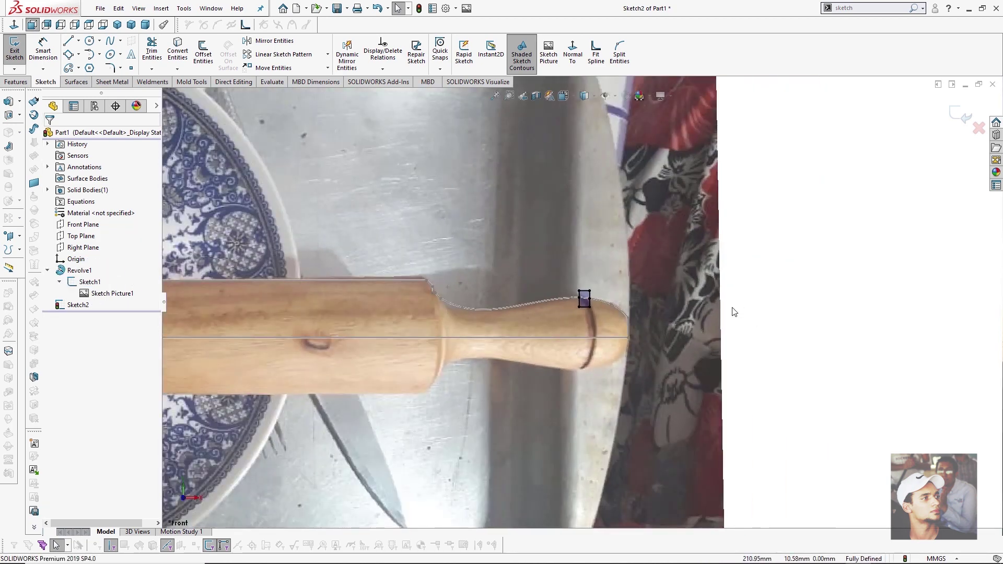
{"action": "scroll", "coordinate": [625, 319], "scroll_direction": "up", "scroll_amount": 2}
{"action": "scroll", "coordinate": [624, 319], "scroll_direction": "up", "scroll_amount": 1}
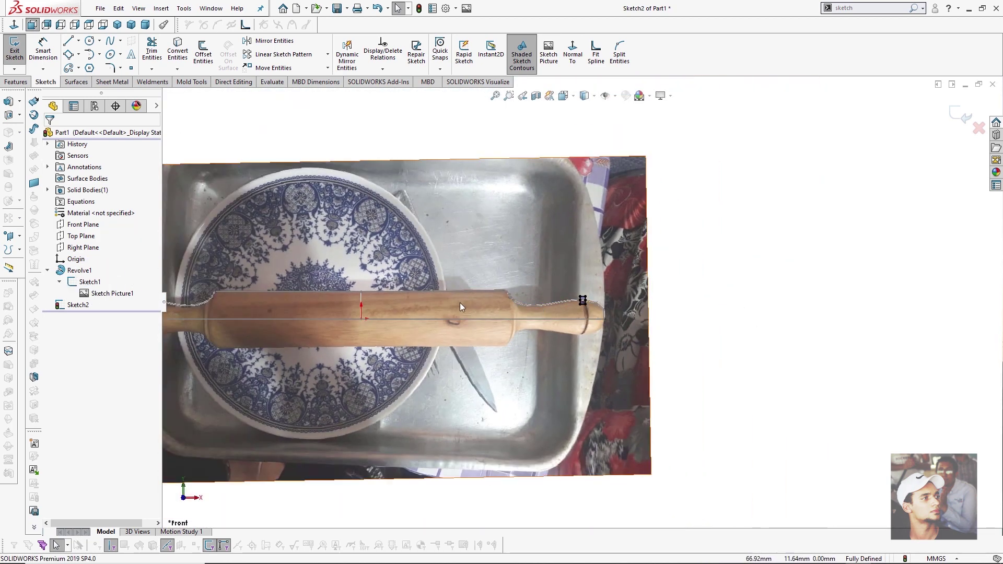
{"action": "scroll", "coordinate": [570, 309], "scroll_direction": "up", "scroll_amount": 2}
{"action": "scroll", "coordinate": [418, 339], "scroll_direction": "down", "scroll_amount": 4}
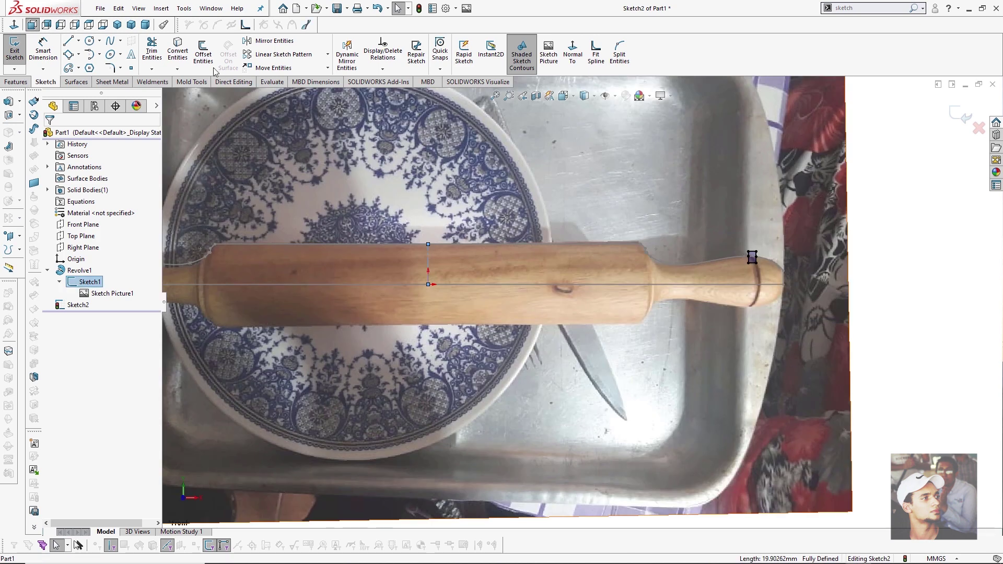
{"action": "left_click", "coordinate": [187, 52]}
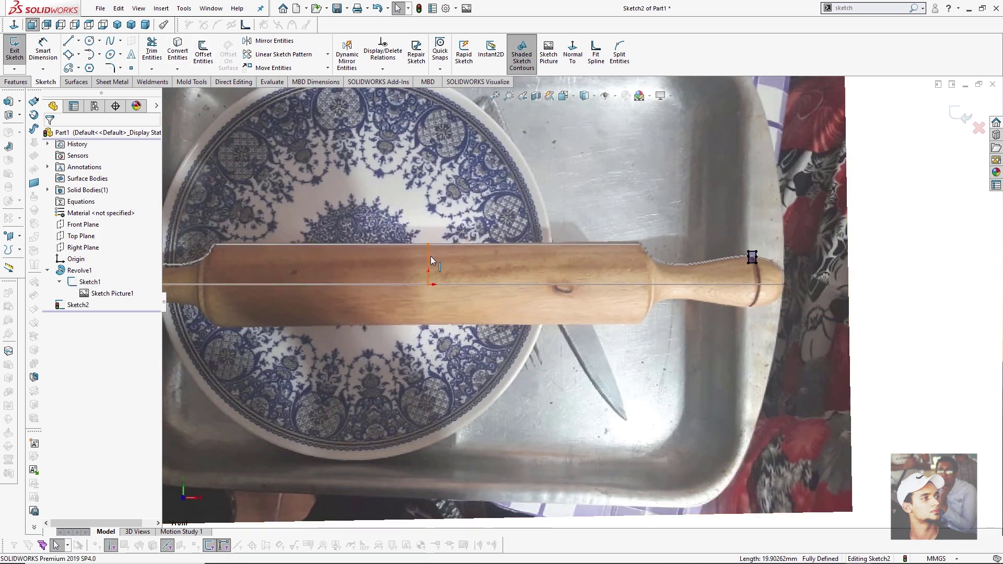
Check the sketch geometry and confirm the horizontal centreline along the pin axis is 350 mm.
{"action": "left_click", "coordinate": [430, 259]}
{"action": "key", "text": "Escape"}
{"action": "scroll", "coordinate": [578, 301], "scroll_direction": "up", "scroll_amount": 2}
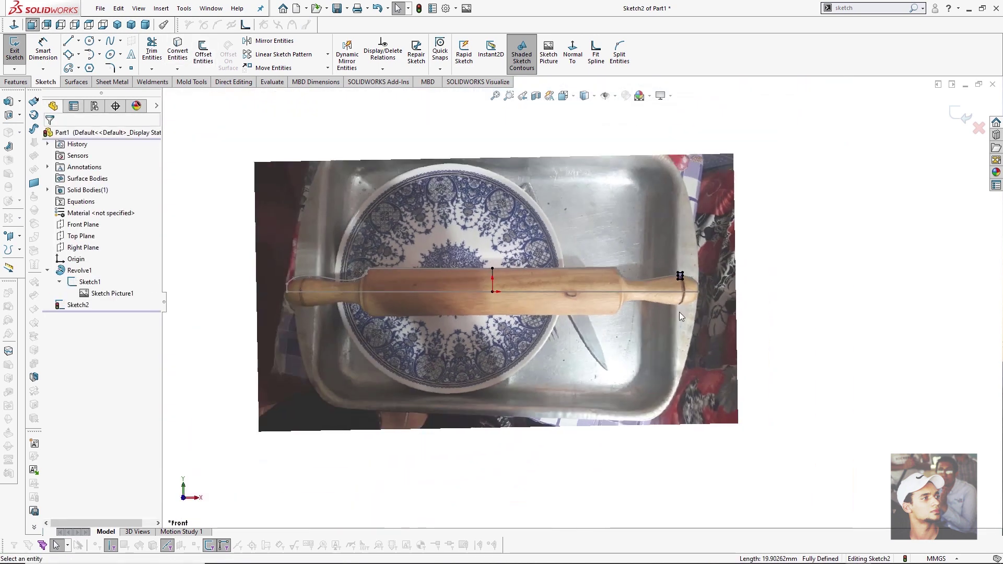
{"action": "left_click_drag", "start_coordinate": [835, 367], "coordinate": [476, 159]}
{"action": "key", "text": "Escape"}
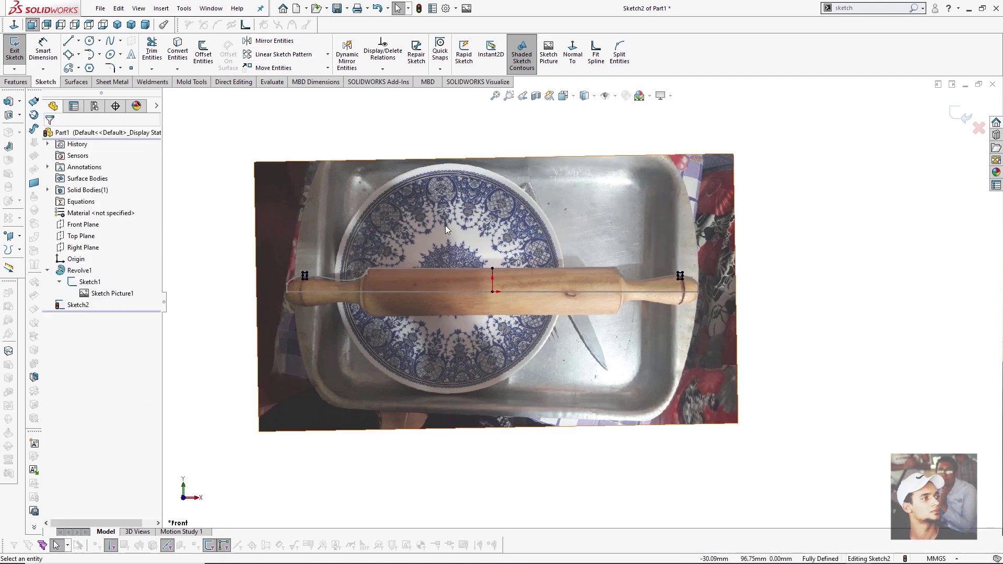
{"action": "scroll", "coordinate": [341, 269], "scroll_direction": "down", "scroll_amount": 3}
{"action": "scroll", "coordinate": [509, 274], "scroll_direction": "up", "scroll_amount": 3}
{"action": "scroll", "coordinate": [509, 272], "scroll_direction": "up", "scroll_amount": 2}
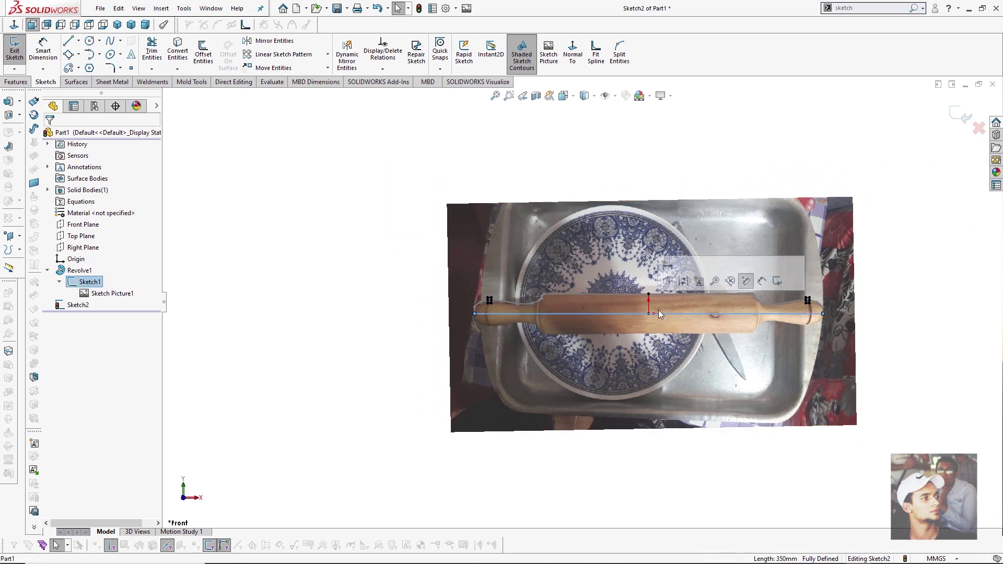
{"action": "scroll", "coordinate": [696, 342], "scroll_direction": "down", "scroll_amount": 3}
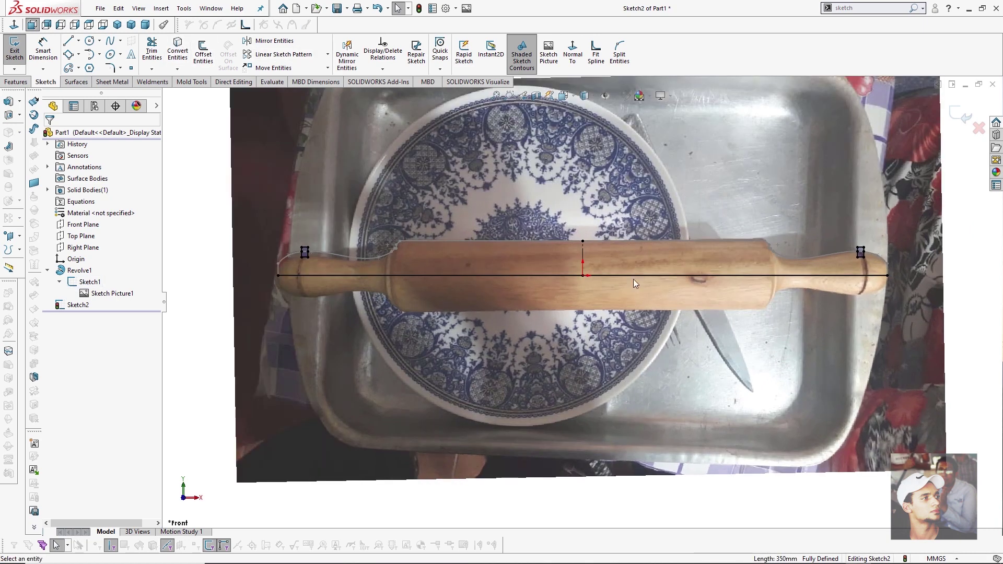
{"action": "left_click", "coordinate": [635, 276]}
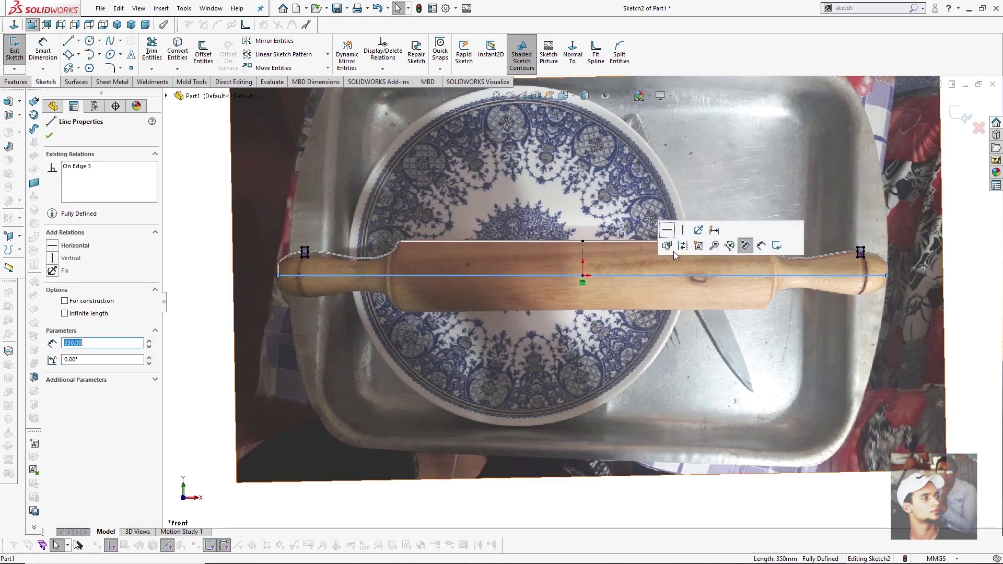
{"action": "left_click", "coordinate": [691, 283]}
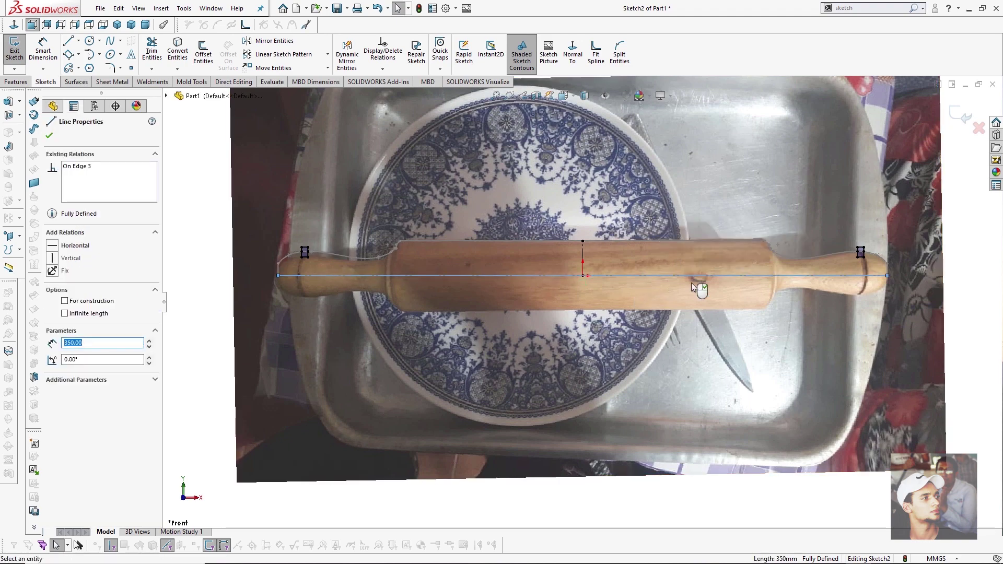
{"action": "scroll", "coordinate": [692, 282], "scroll_direction": "up", "scroll_amount": 1}
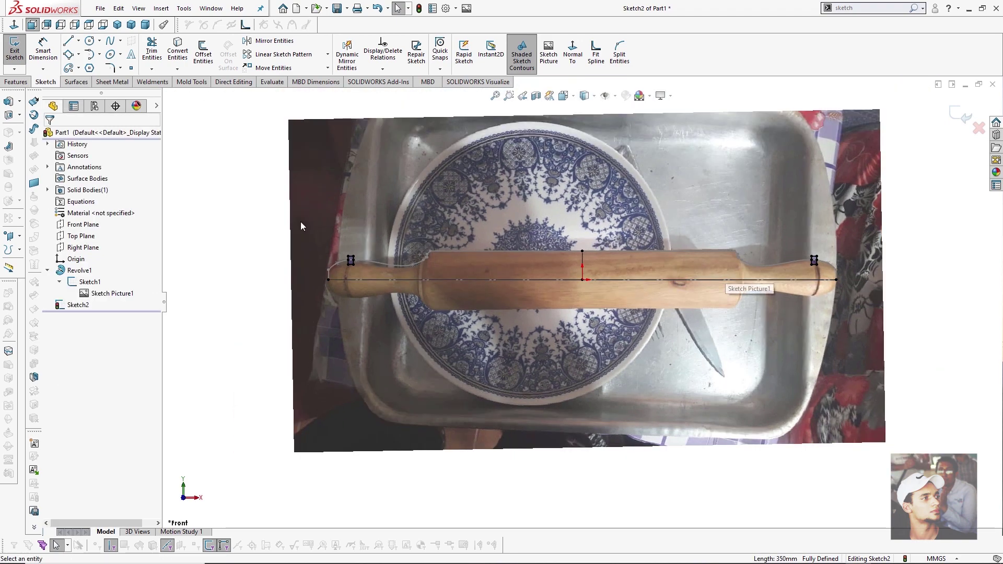
{"action": "left_click", "coordinate": [20, 115]}
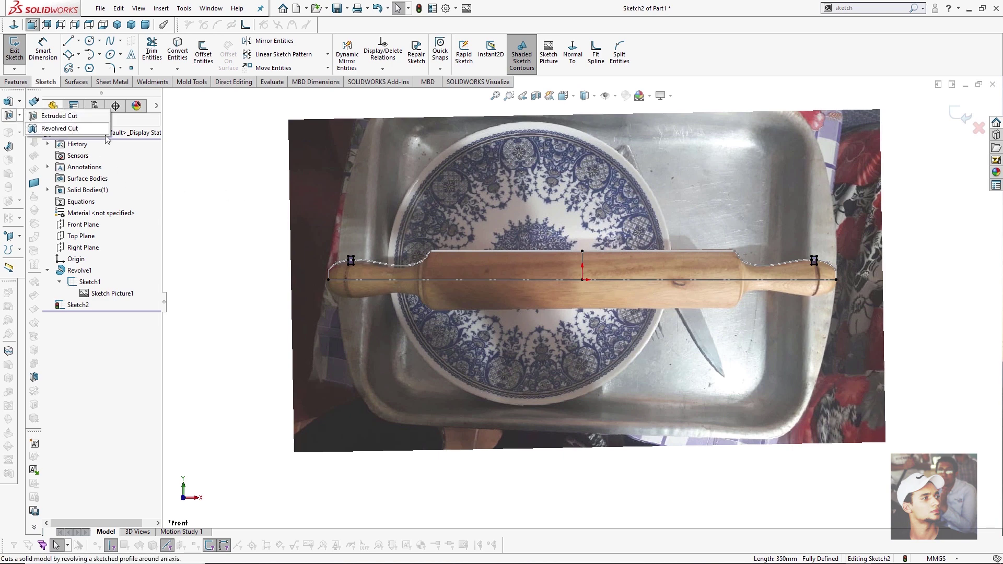
Check the Revolve1 body and hide Sketch1's reference photo.
{"action": "left_click", "coordinate": [47, 190]}
{"action": "right_click", "coordinate": [91, 201]}
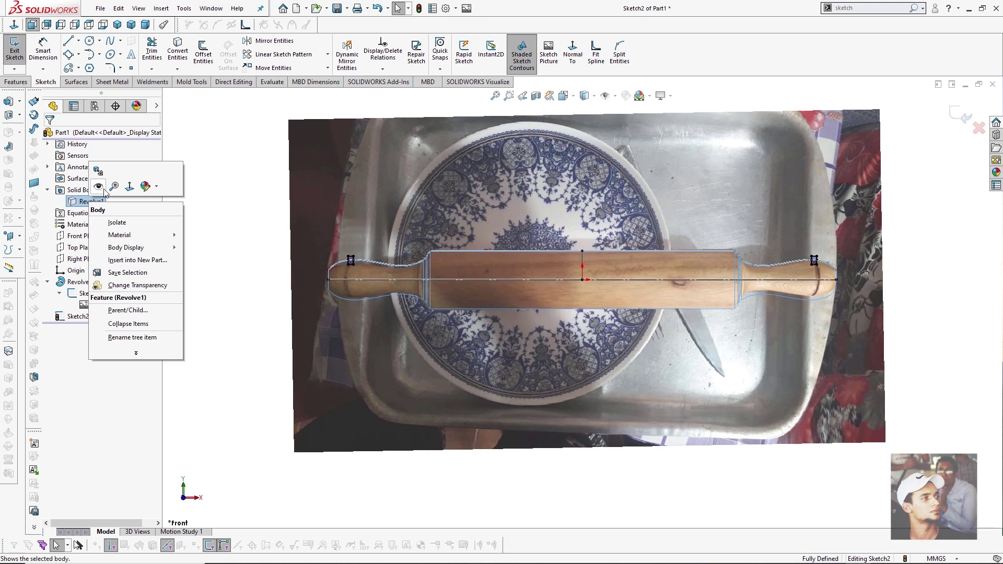
{"action": "left_click", "coordinate": [91, 201]}
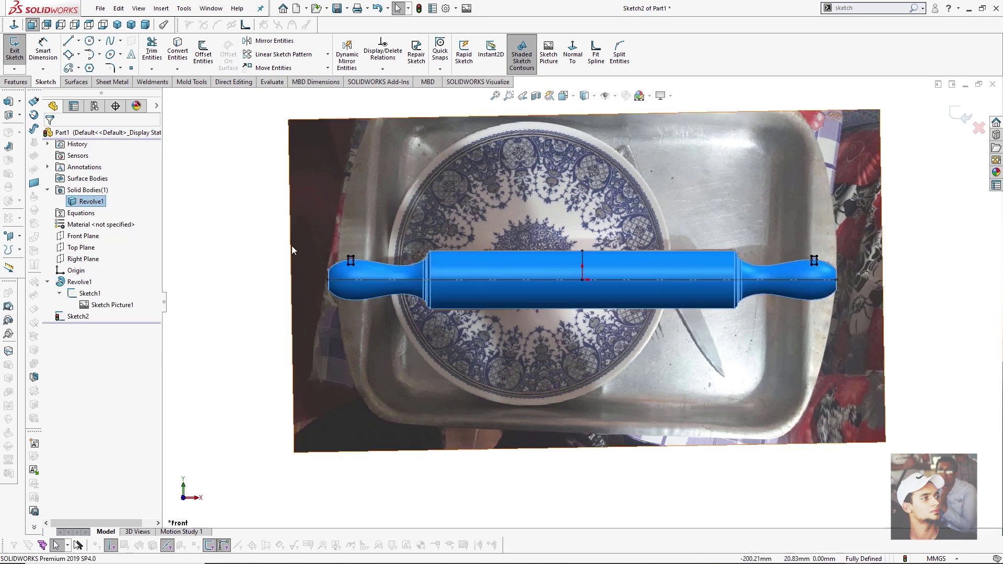
{"action": "right_click", "coordinate": [84, 294]}
{"action": "left_click", "coordinate": [91, 275]}
{"action": "middle_click_drag", "start_coordinate": [575, 282], "coordinate": [651, 273]}
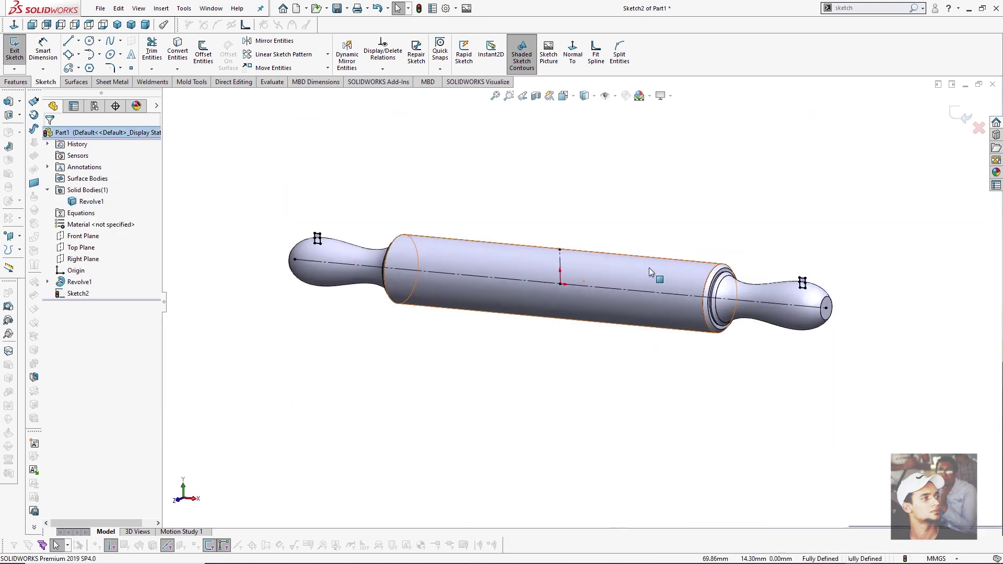
Create a 360° revolved cut of the groove sketch about the 350 mm centreline.
{"action": "left_click", "coordinate": [20, 116]}
{"action": "left_click", "coordinate": [63, 130]}
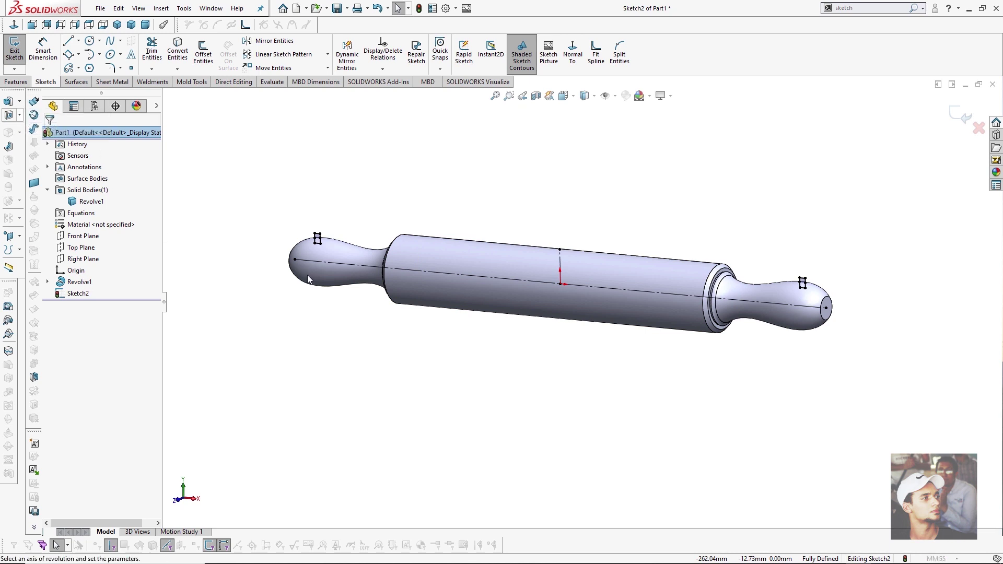
{"action": "left_click", "coordinate": [476, 275]}
{"action": "scroll", "coordinate": [859, 313], "scroll_direction": "down", "scroll_amount": 5}
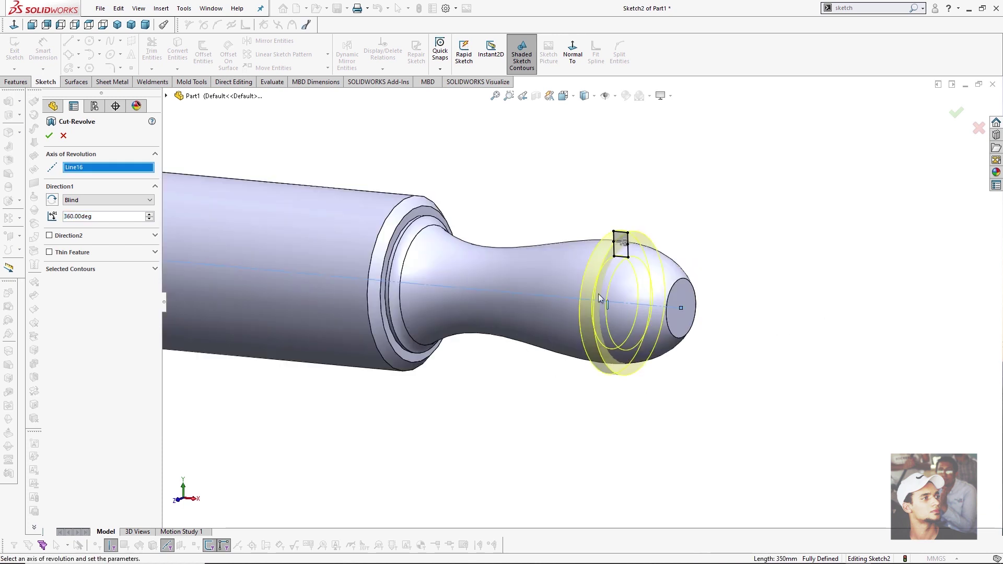
{"action": "key", "text": "Return"}
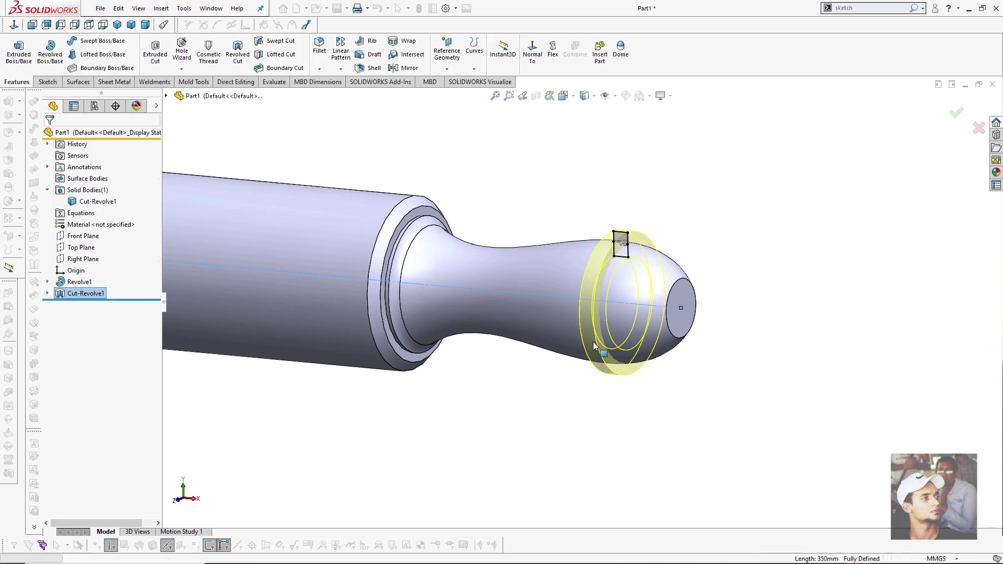
Start a fillet with a 1 mm radius on the handle edges.
{"action": "scroll", "coordinate": [579, 340], "scroll_direction": "up", "scroll_amount": 5}
{"action": "middle_click_drag", "start_coordinate": [578, 340], "coordinate": [576, 311]}
{"action": "scroll", "coordinate": [575, 309], "scroll_direction": "down", "scroll_amount": 5}
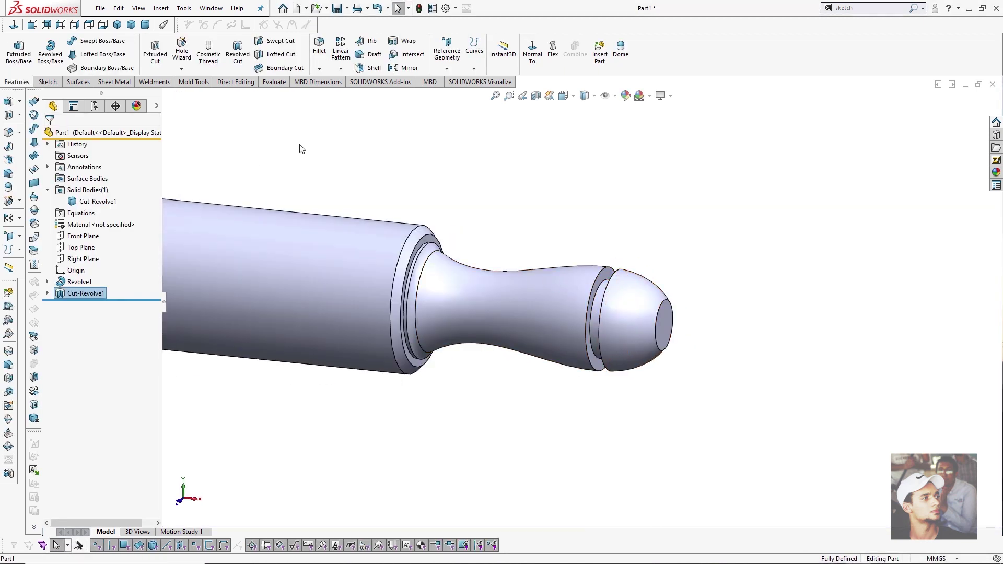
{"action": "left_click", "coordinate": [301, 149]}
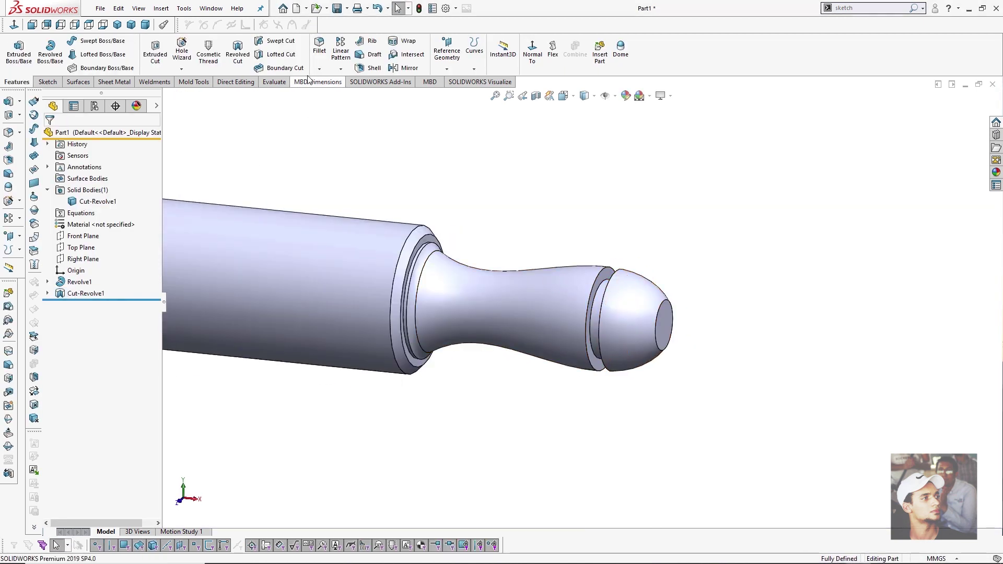
{"action": "left_click", "coordinate": [319, 47]}
{"action": "middle_click_drag", "start_coordinate": [398, 236], "coordinate": [479, 297]}
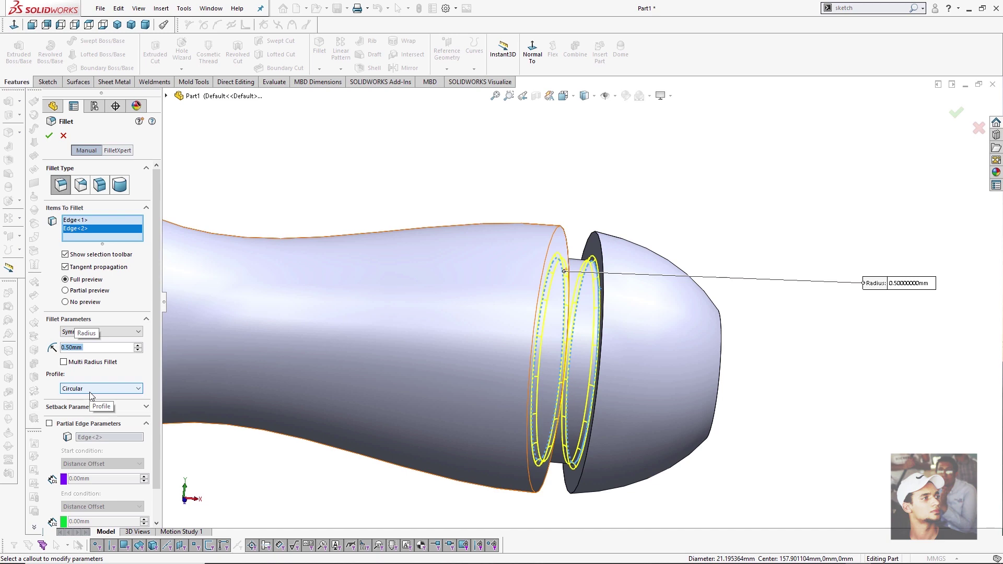
{"action": "type", "text": "1"}
{"action": "key", "text": "Return"}
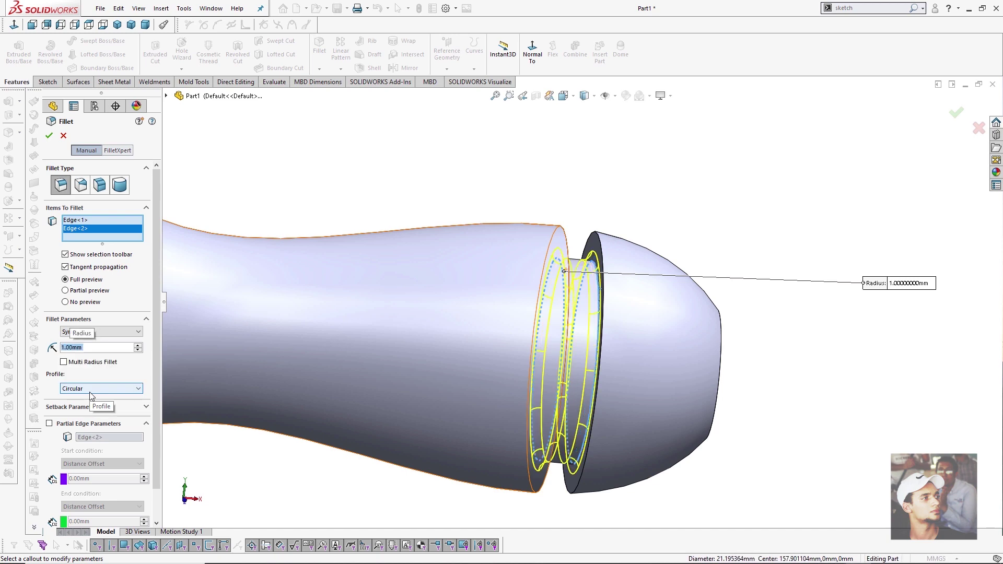
Add the shoulder, groove face and groove edges of the handle to the fillet.
{"action": "middle_click_drag", "start_coordinate": [481, 253], "coordinate": [549, 268]}
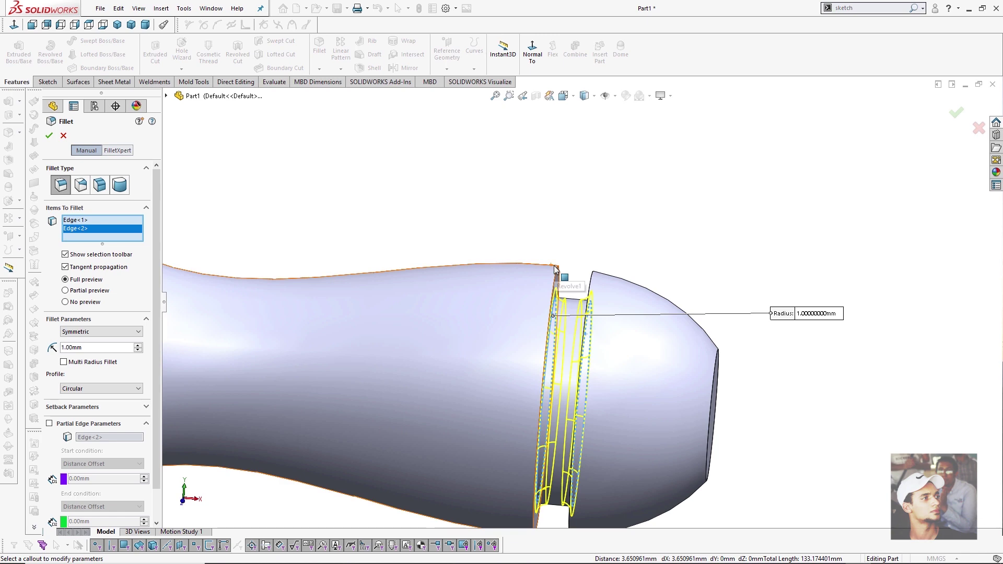
{"action": "left_click", "coordinate": [556, 266]}
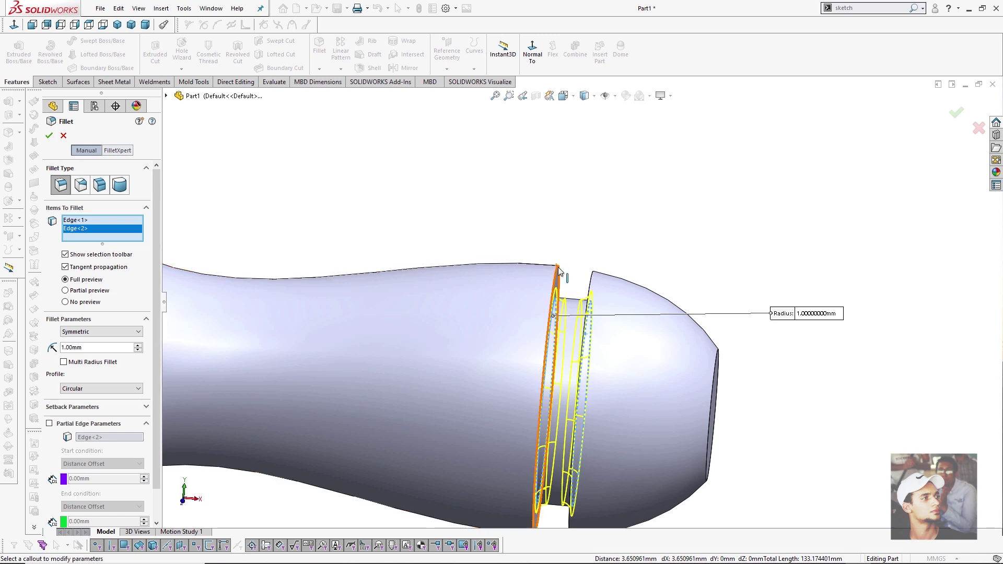
{"action": "left_click", "coordinate": [594, 277]}
{"action": "scroll", "coordinate": [480, 289], "scroll_direction": "up", "scroll_amount": 8}
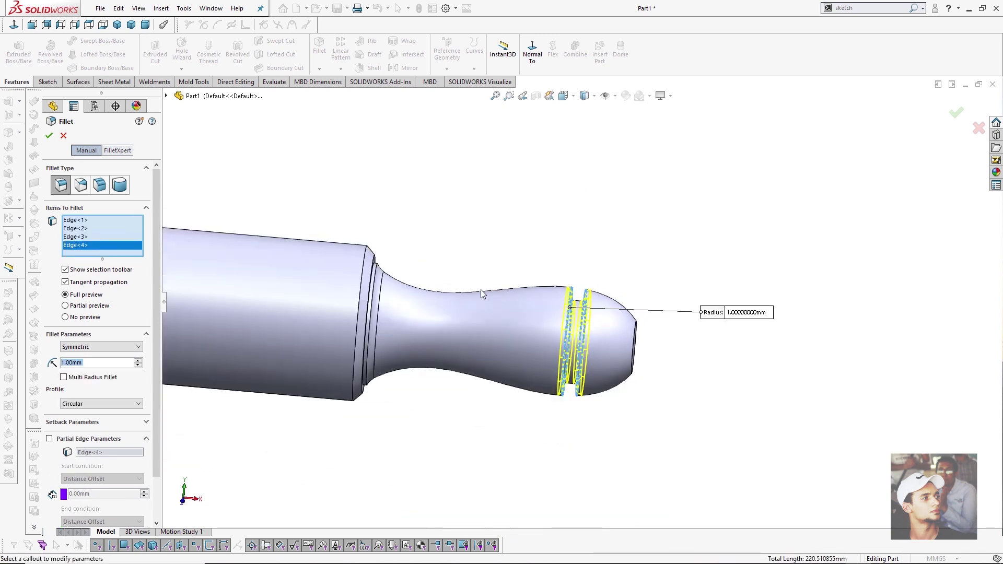
{"action": "scroll", "coordinate": [365, 276], "scroll_direction": "down", "scroll_amount": 10}
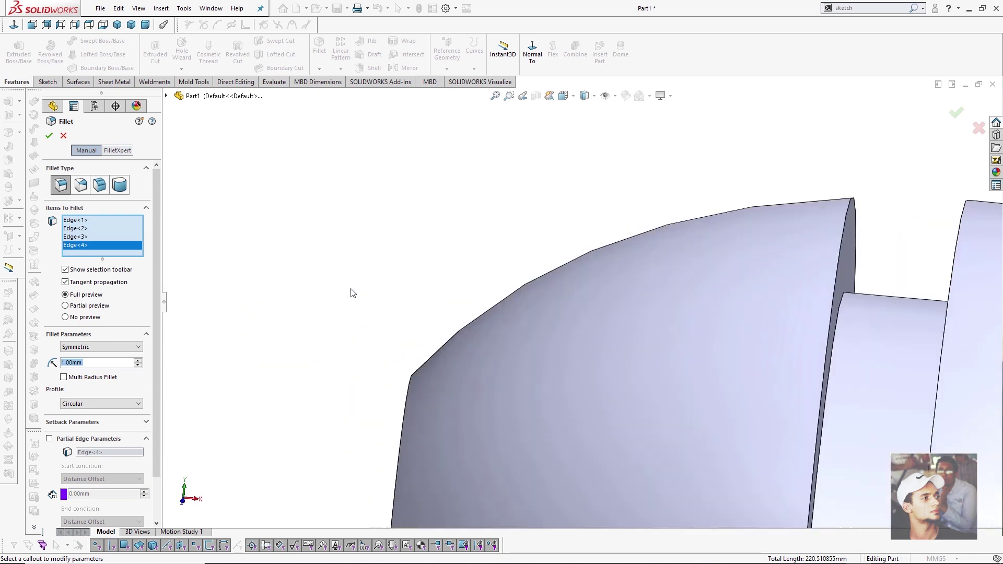
{"action": "mouse_move", "coordinate": [686, 324]}
{"action": "middle_mouse_down"}
{"action": "mouse_move", "coordinate": [741, 305]}
{"action": "mouse_move", "coordinate": [684, 324]}
{"action": "mouse_move", "coordinate": [694, 316]}
{"action": "middle_mouse_up"}
{"action": "left_click", "coordinate": [701, 307]}
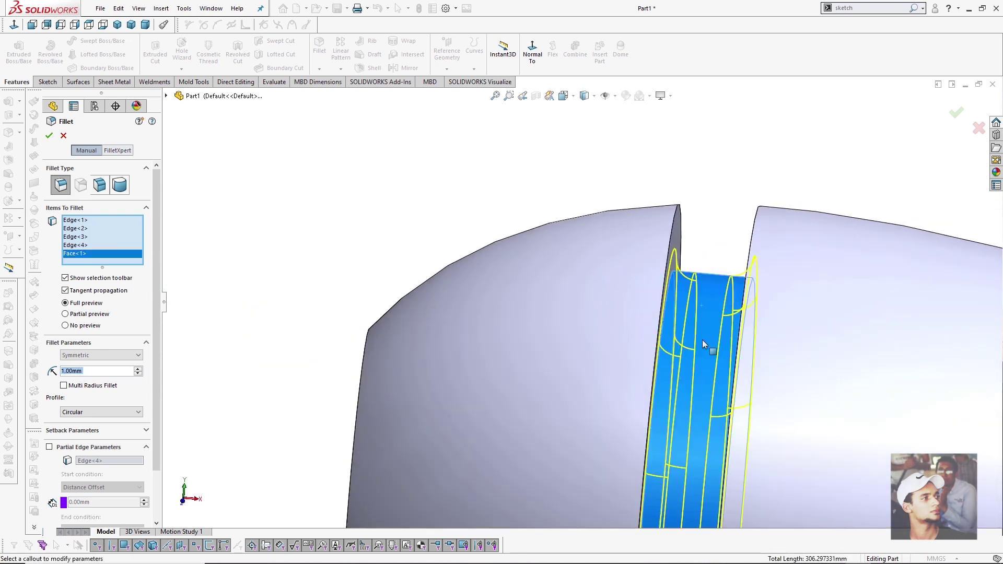
{"action": "left_click", "coordinate": [678, 233]}
{"action": "left_click", "coordinate": [753, 239]}
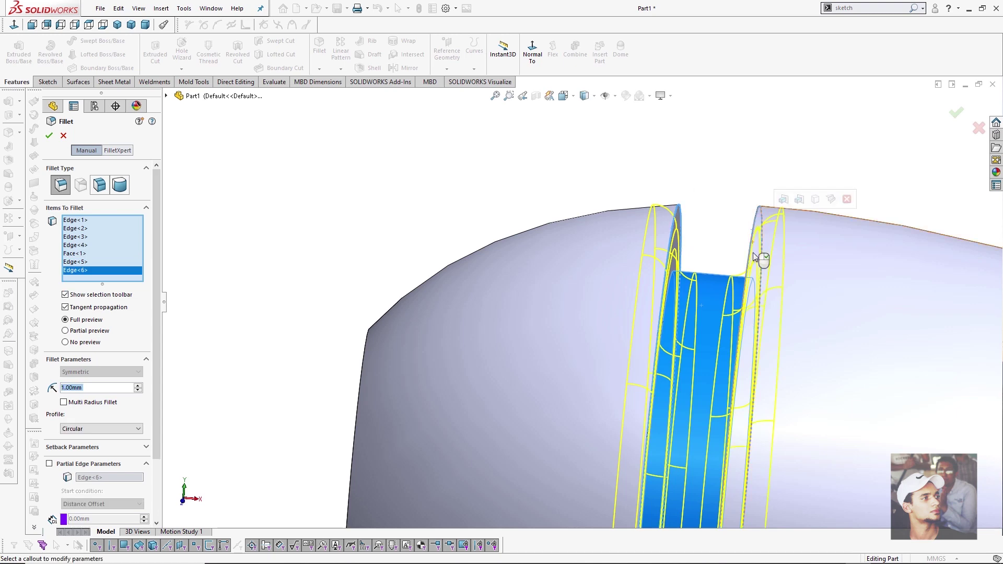
{"action": "scroll", "coordinate": [755, 329], "scroll_direction": "up", "scroll_amount": 6}
{"action": "scroll", "coordinate": [523, 290], "scroll_direction": "down", "scroll_amount": 8}
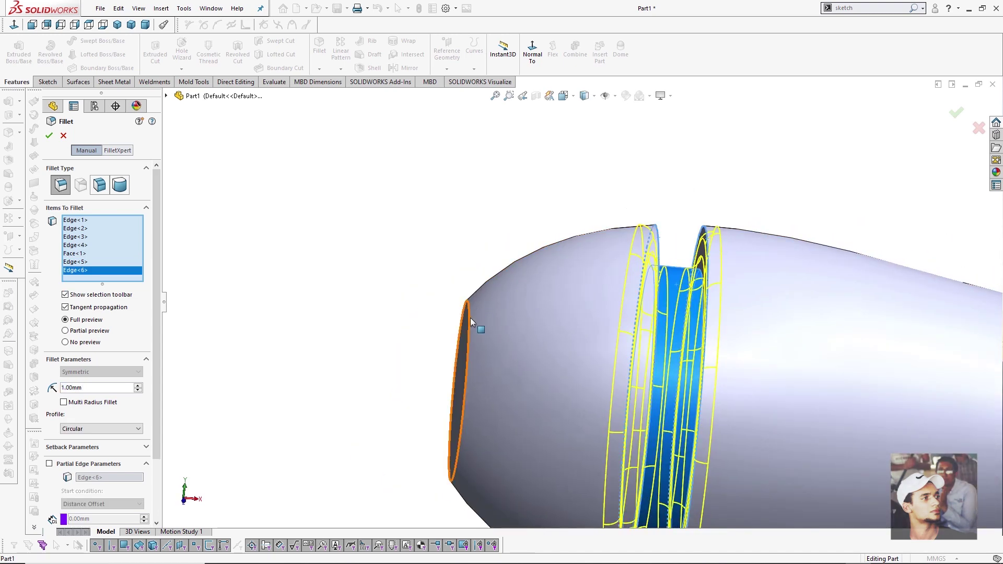
Add the handle end and left and right shoulder edges, then confirm Fillet1 at 1 mm.
{"action": "left_click", "coordinate": [470, 317]}
{"action": "scroll", "coordinate": [595, 334], "scroll_direction": "up", "scroll_amount": 8}
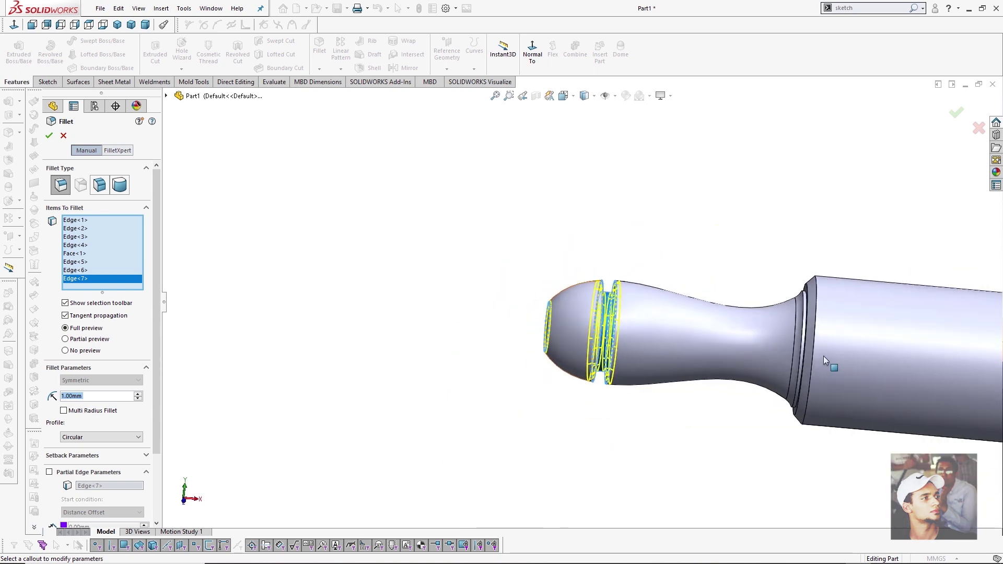
{"action": "middle_click_drag", "start_coordinate": [794, 300], "coordinate": [758, 324]}
{"action": "scroll", "coordinate": [721, 351], "scroll_direction": "down", "scroll_amount": 6}
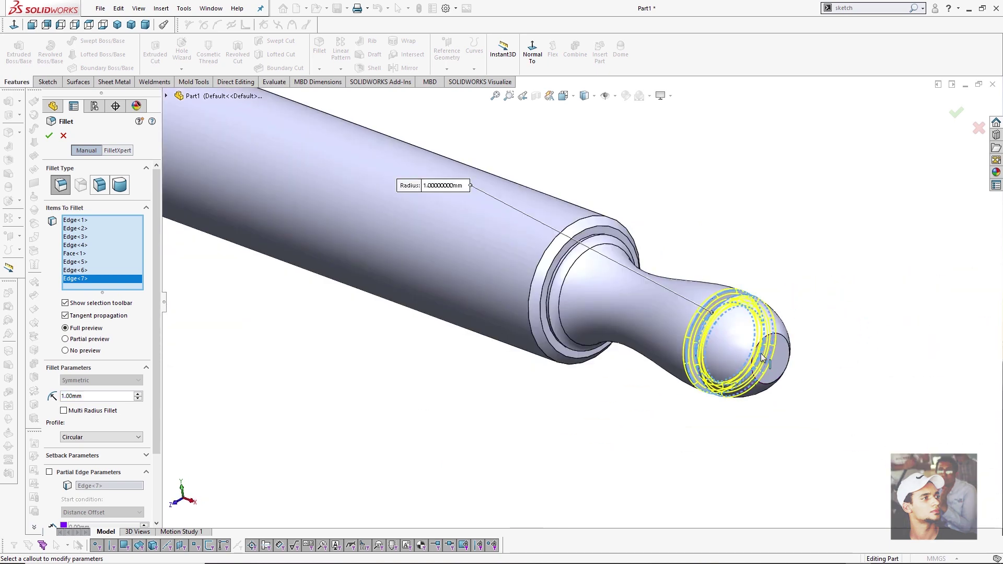
{"action": "left_click", "coordinate": [790, 353]}
{"action": "scroll", "coordinate": [701, 345], "scroll_direction": "up", "scroll_amount": 4}
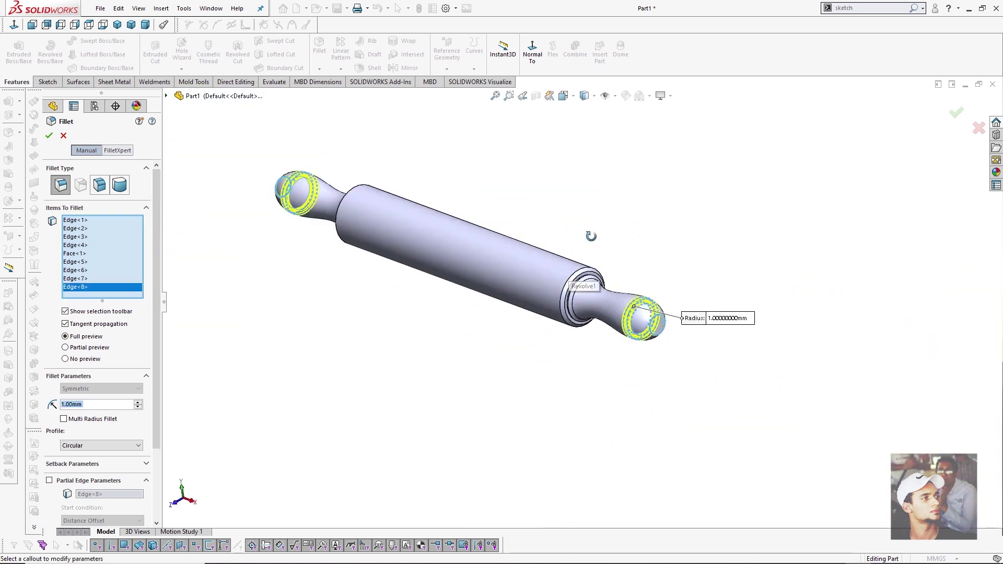
{"action": "scroll", "coordinate": [651, 314], "scroll_direction": "down", "scroll_amount": 10}
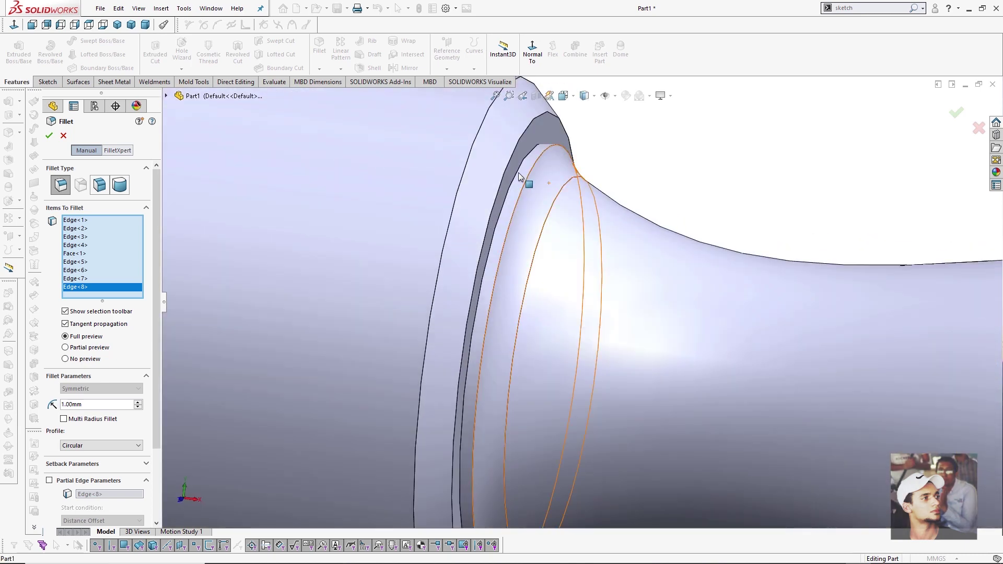
{"action": "scroll", "coordinate": [554, 210], "scroll_direction": "up", "scroll_amount": 2}
{"action": "left_click", "coordinate": [546, 209]}
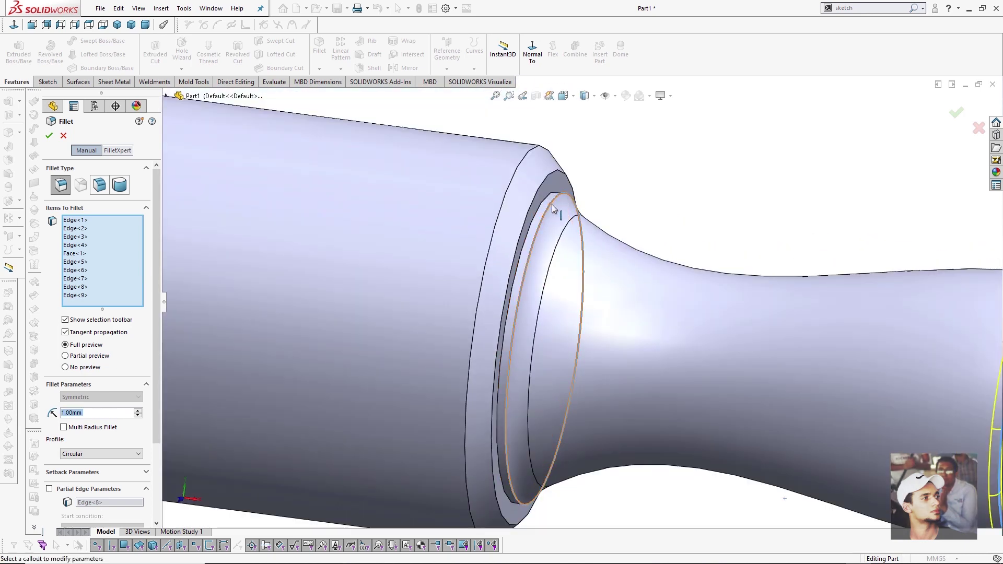
{"action": "scroll", "coordinate": [342, 270], "scroll_direction": "up", "scroll_amount": 5}
{"action": "scroll", "coordinate": [338, 261], "scroll_direction": "down", "scroll_amount": 6}
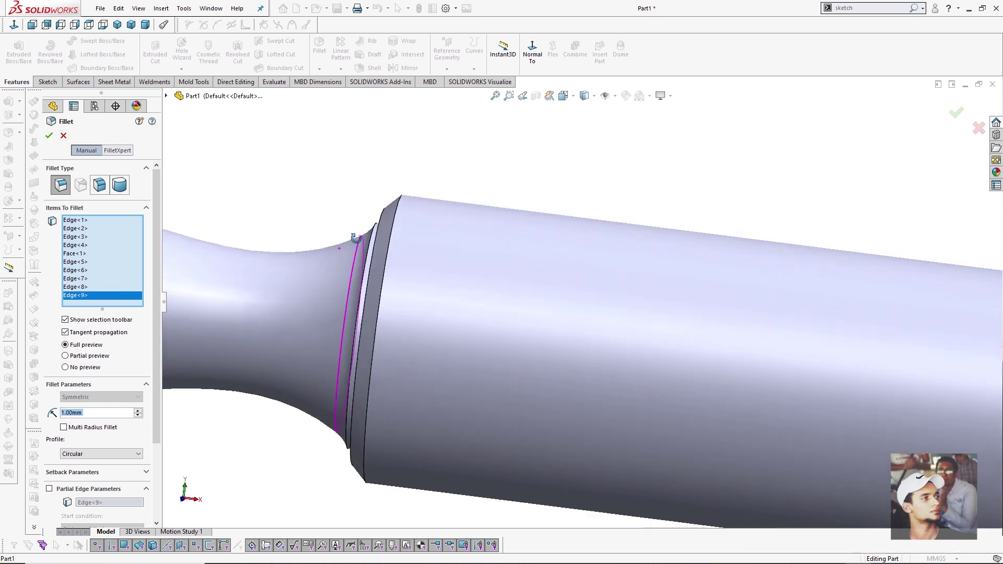
{"action": "left_click", "coordinate": [386, 277]}
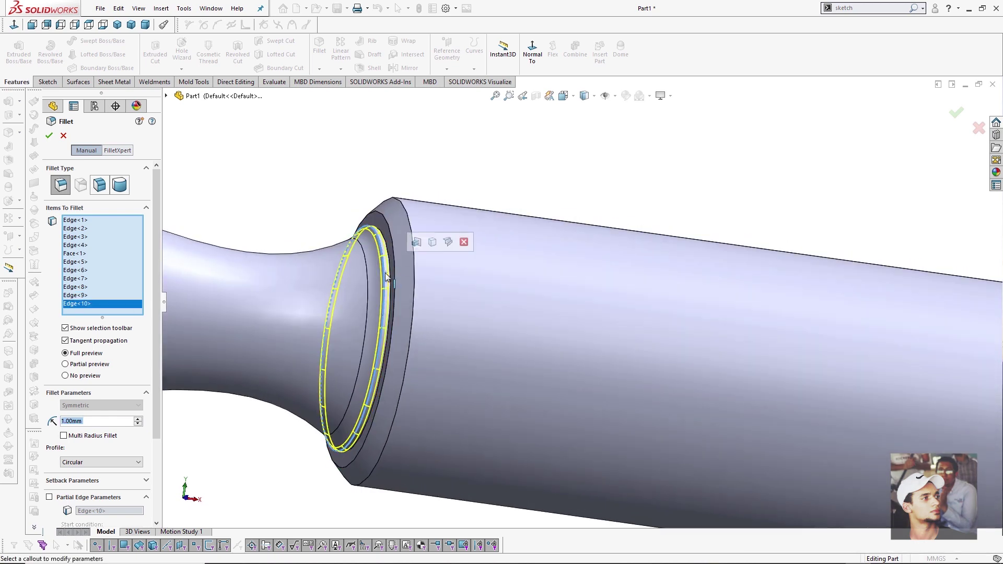
{"action": "scroll", "coordinate": [672, 295], "scroll_direction": "up", "scroll_amount": 3}
{"action": "scroll", "coordinate": [679, 314], "scroll_direction": "up", "scroll_amount": 3}
{"action": "key", "text": "Return"}
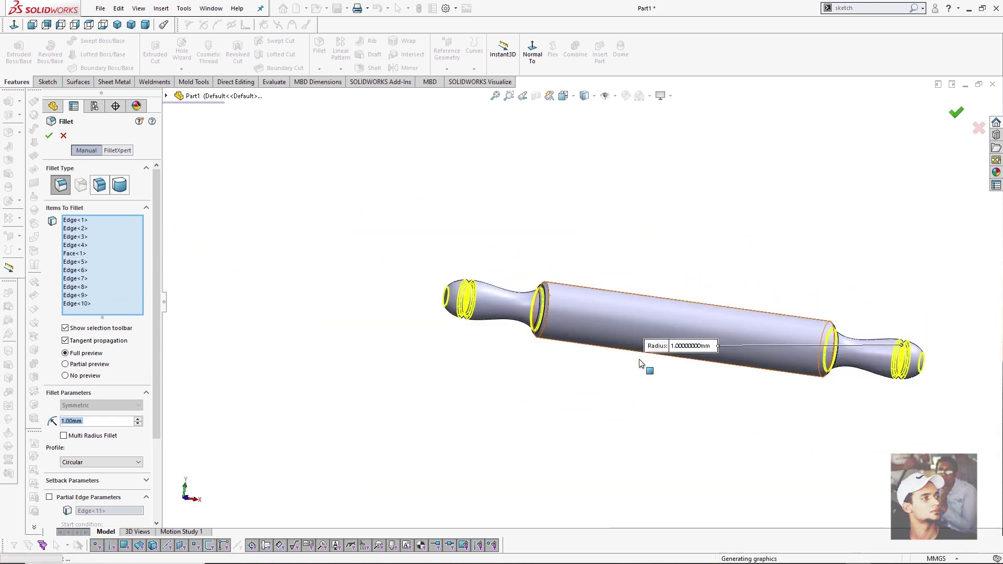
{"action": "middle_click_drag", "start_coordinate": [704, 296], "coordinate": [670, 320]}
Drag polished beech 2d from Appearances > Organic > Wood onto the rolling pin and apply it to Part1.
{"action": "scroll", "coordinate": [698, 288], "scroll_direction": "down", "scroll_amount": 2}
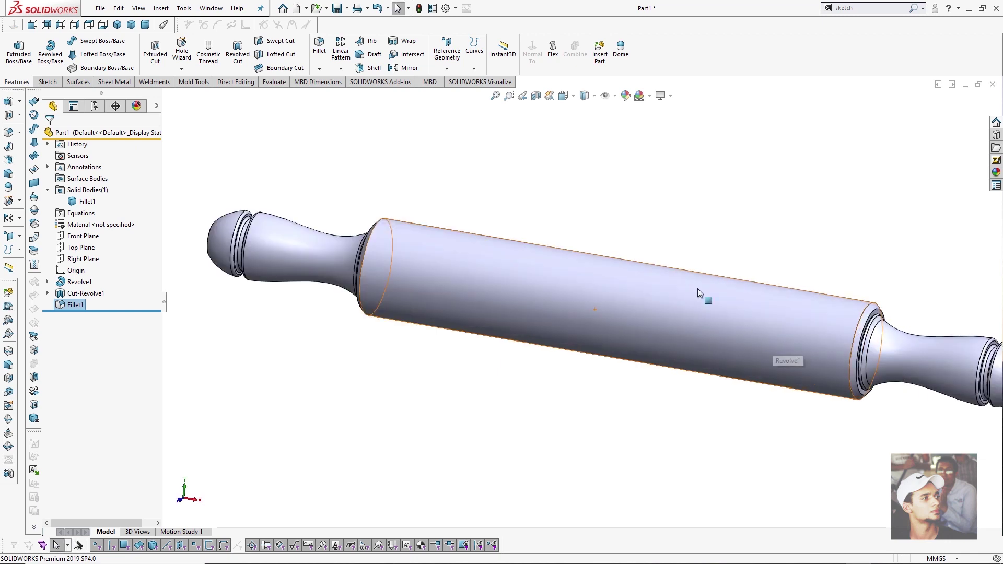
{"action": "scroll", "coordinate": [688, 319], "scroll_direction": "up", "scroll_amount": 3}
{"action": "scroll", "coordinate": [622, 227], "scroll_direction": "down", "scroll_amount": 1}
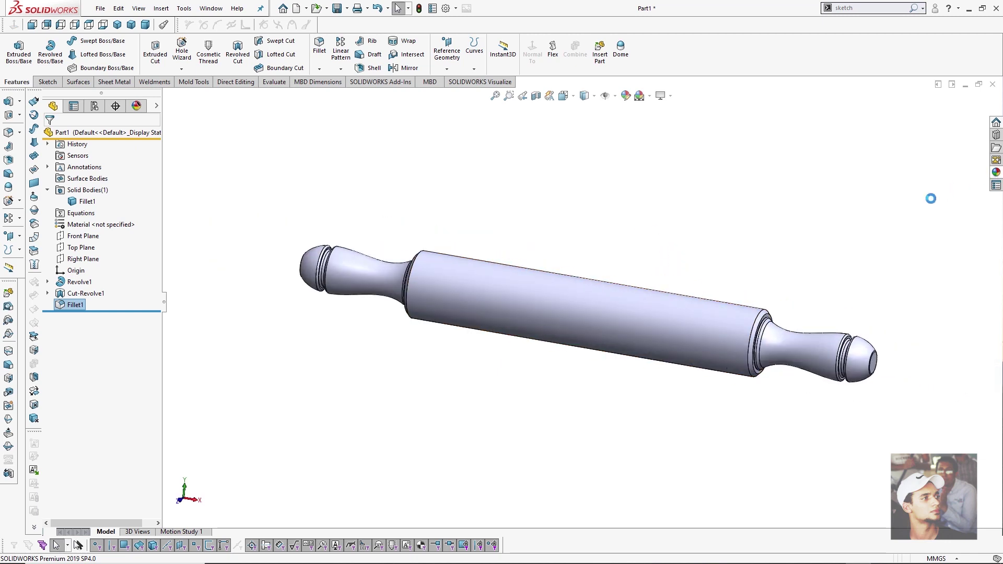
{"action": "left_click", "coordinate": [997, 172]}
{"action": "left_click", "coordinate": [838, 116]}
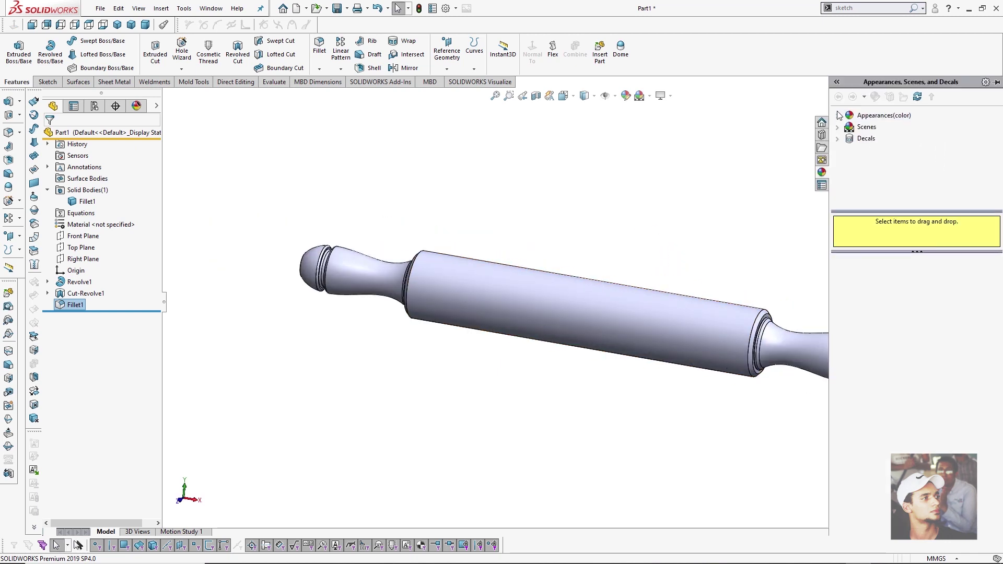
{"action": "left_click", "coordinate": [839, 115]}
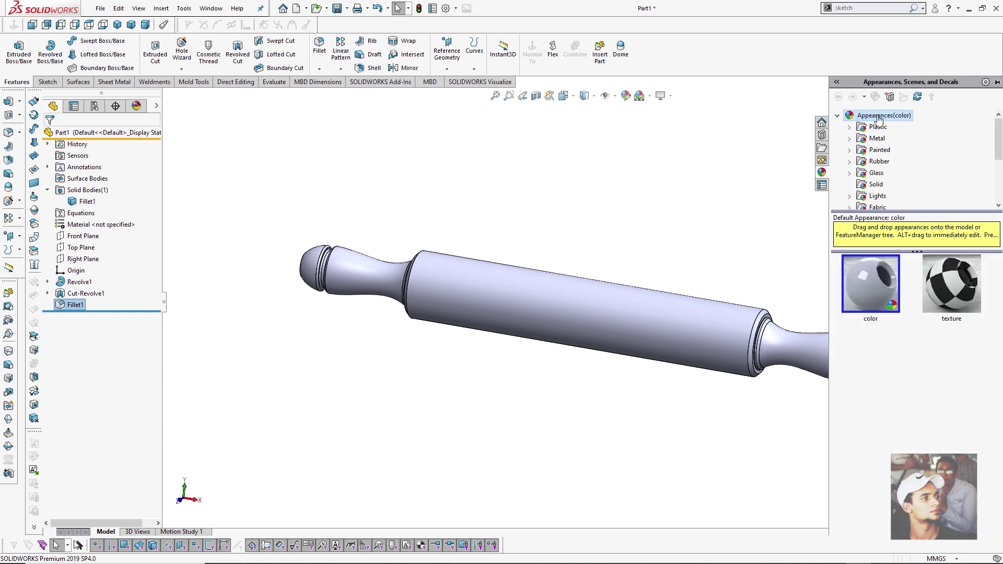
{"action": "scroll", "coordinate": [871, 148], "scroll_direction": "down", "scroll_amount": 3}
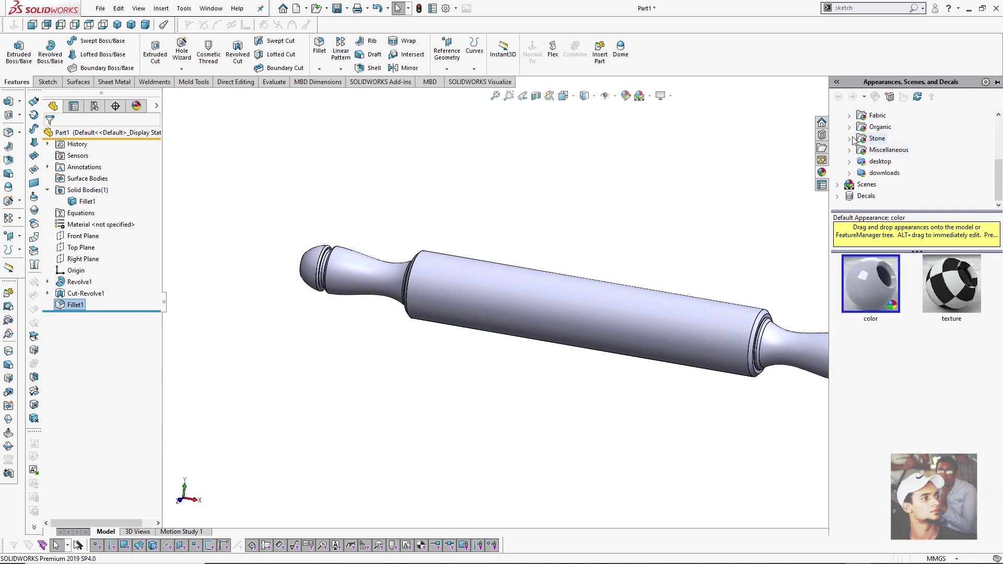
{"action": "left_click", "coordinate": [852, 128]}
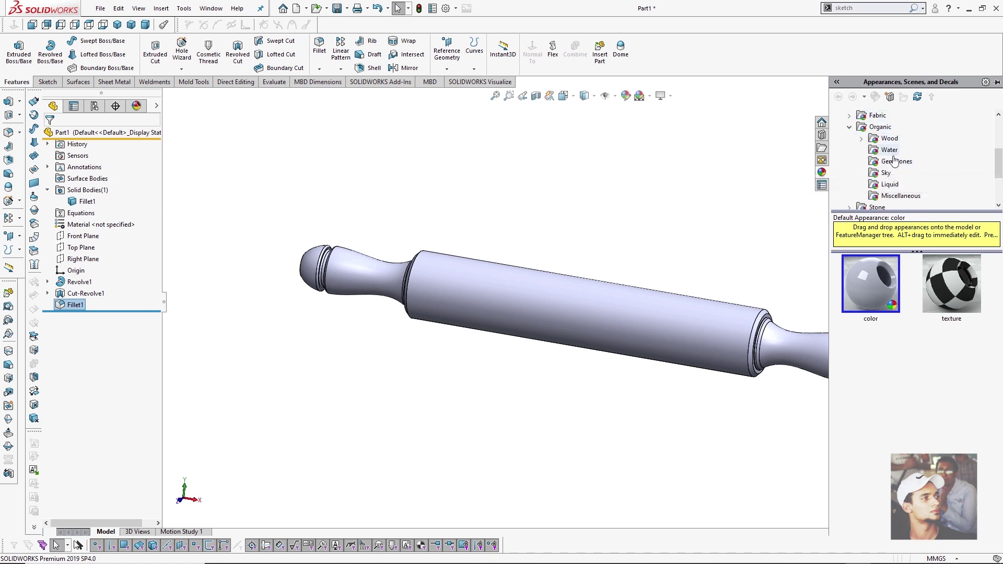
{"action": "left_click", "coordinate": [888, 138]}
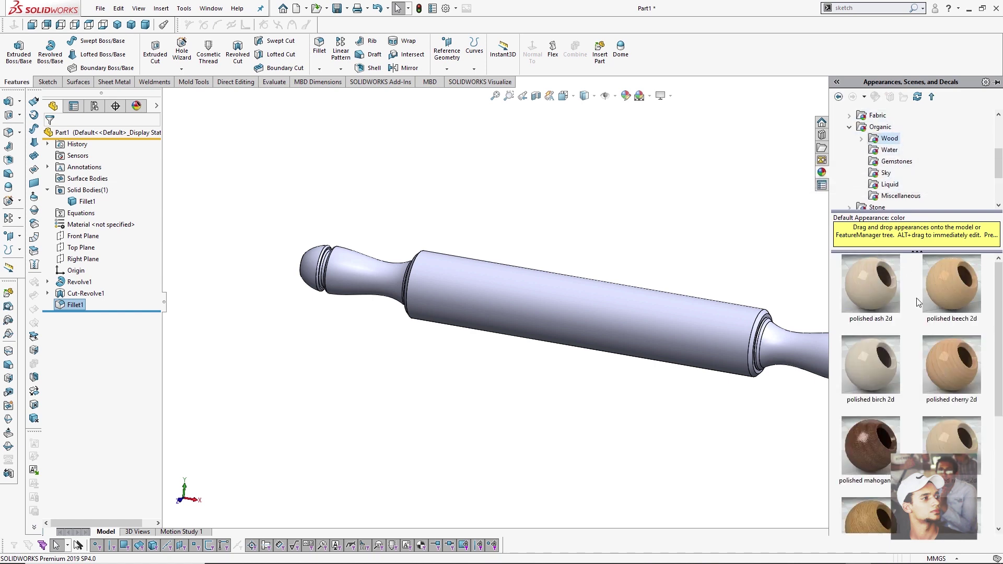
{"action": "scroll", "coordinate": [737, 304], "scroll_direction": "down", "scroll_amount": 3}
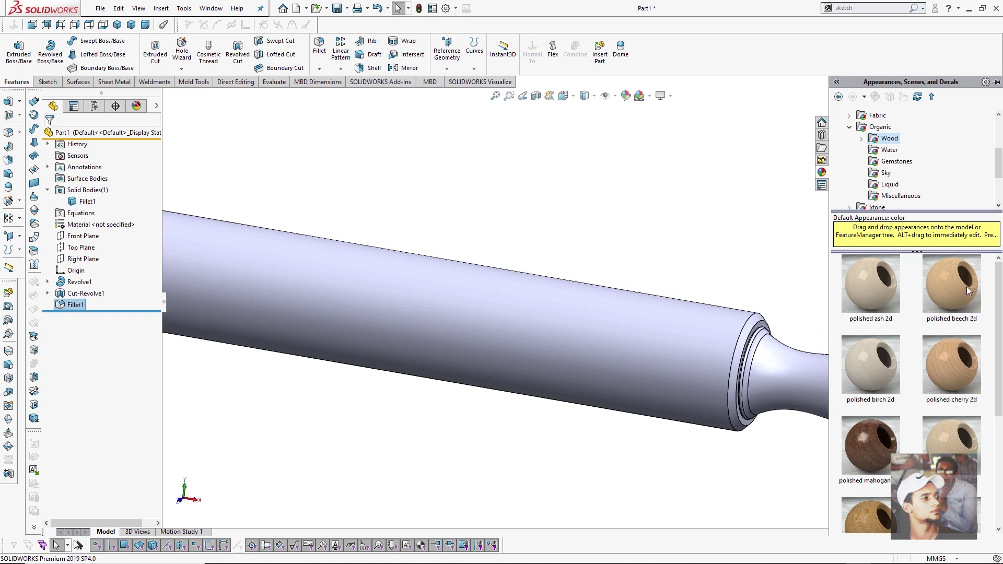
{"action": "left_click_drag", "start_coordinate": [967, 282], "coordinate": [660, 341]}
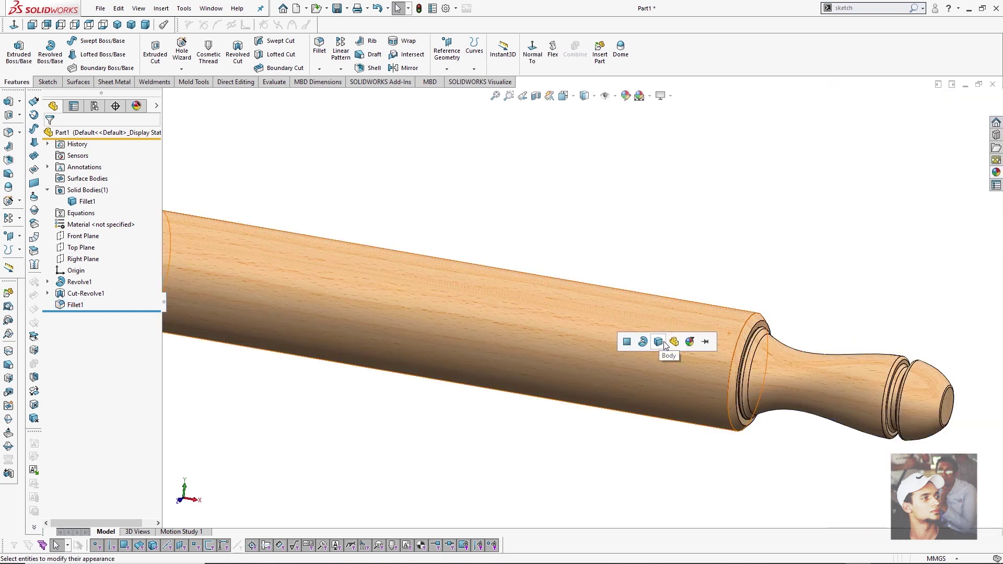
{"action": "left_click", "coordinate": [673, 342]}
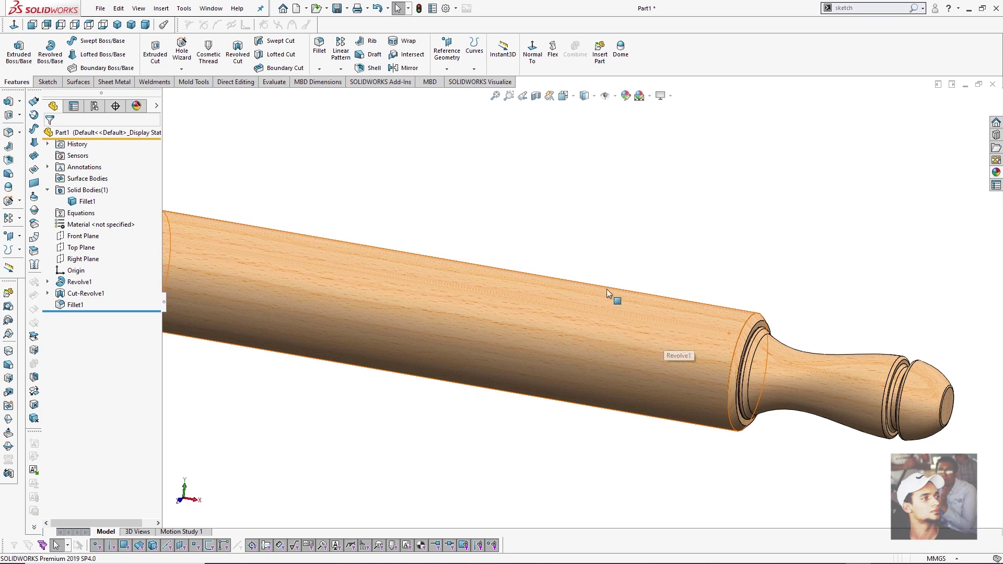
{"action": "scroll", "coordinate": [637, 171], "scroll_direction": "up", "scroll_amount": 2}
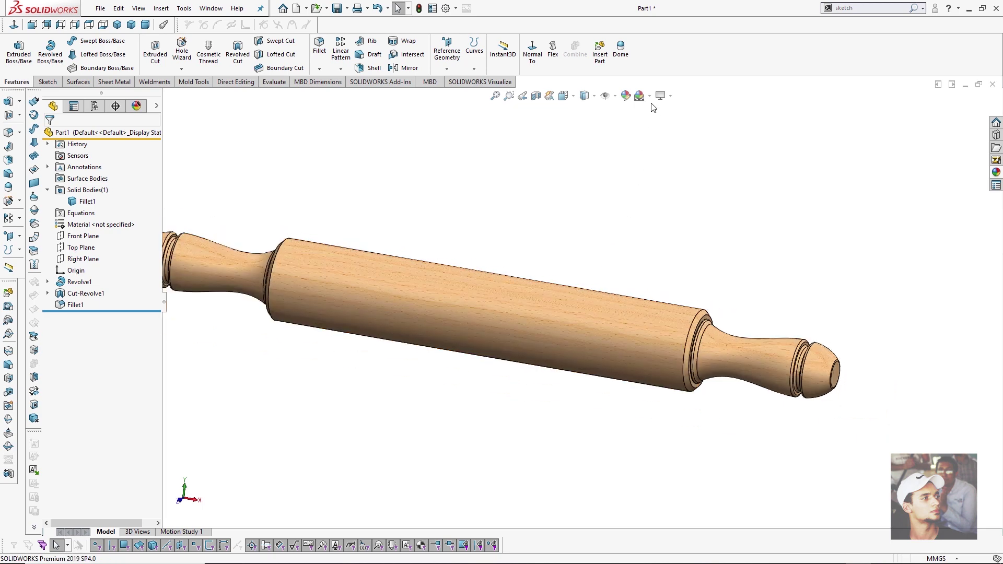
Turn on RealView graphics and fit the whole rolling pin in view.
{"action": "middle_click_drag", "start_coordinate": [567, 197], "coordinate": [553, 204]}
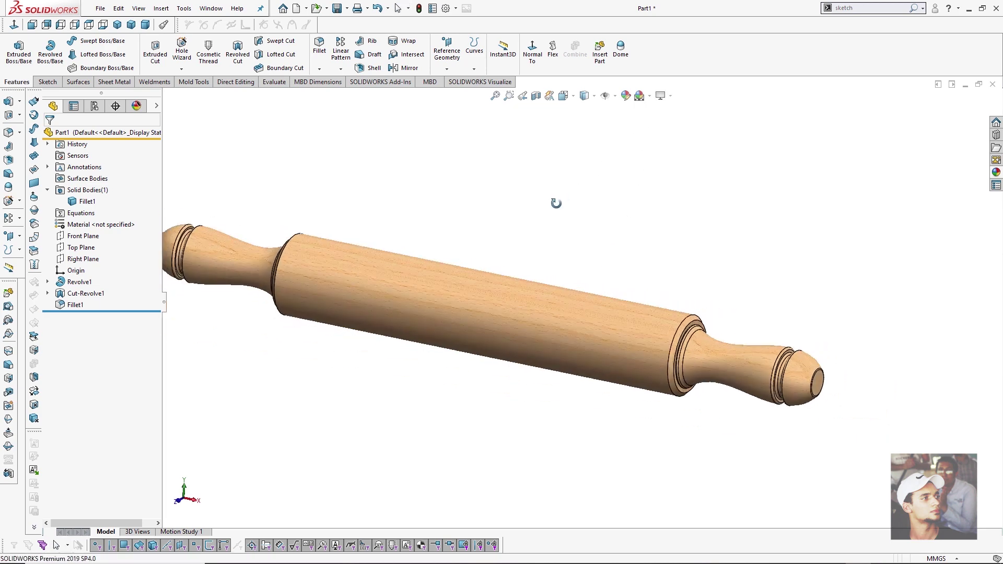
{"action": "left_click", "coordinate": [657, 100]}
{"action": "left_click", "coordinate": [673, 112]}
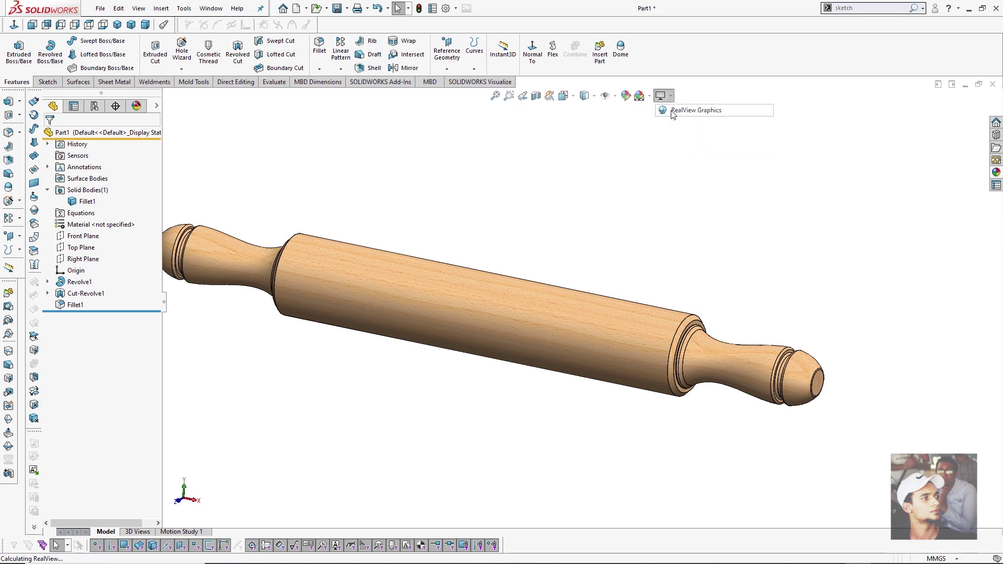
{"action": "key", "text": "f"}
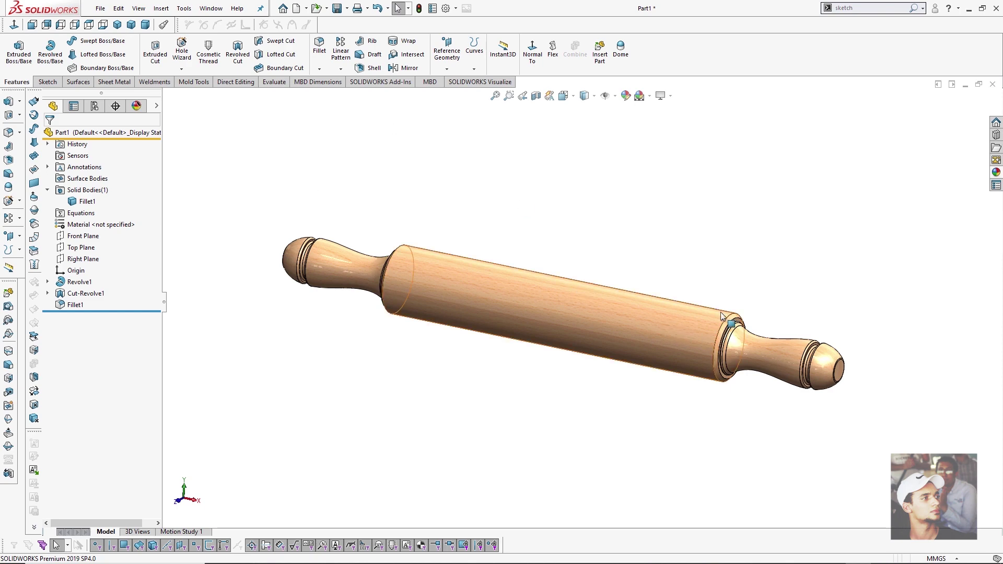
{"action": "scroll", "coordinate": [719, 311], "scroll_direction": "down", "scroll_amount": 3}
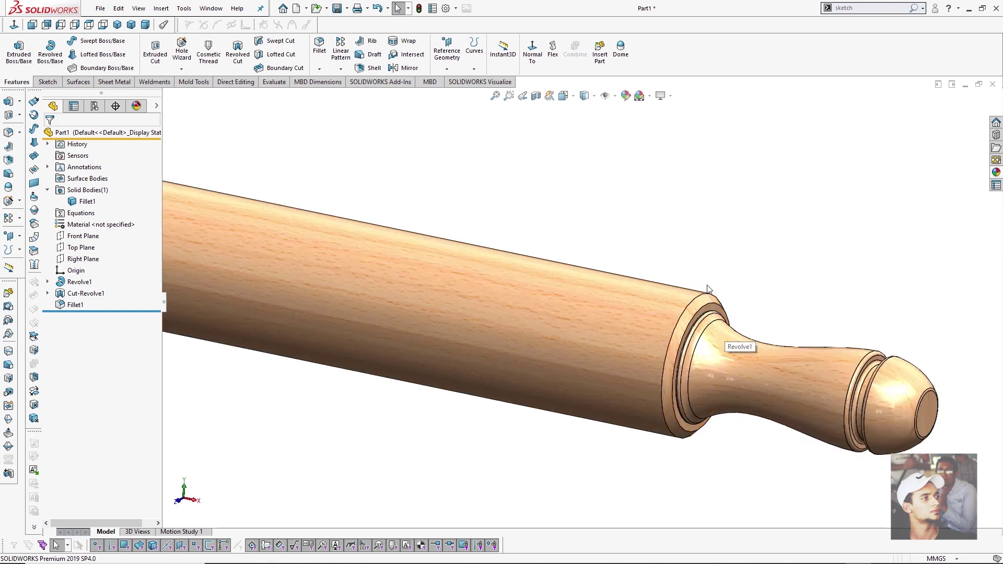
{"action": "scroll", "coordinate": [678, 294], "scroll_direction": "up", "scroll_amount": 5}
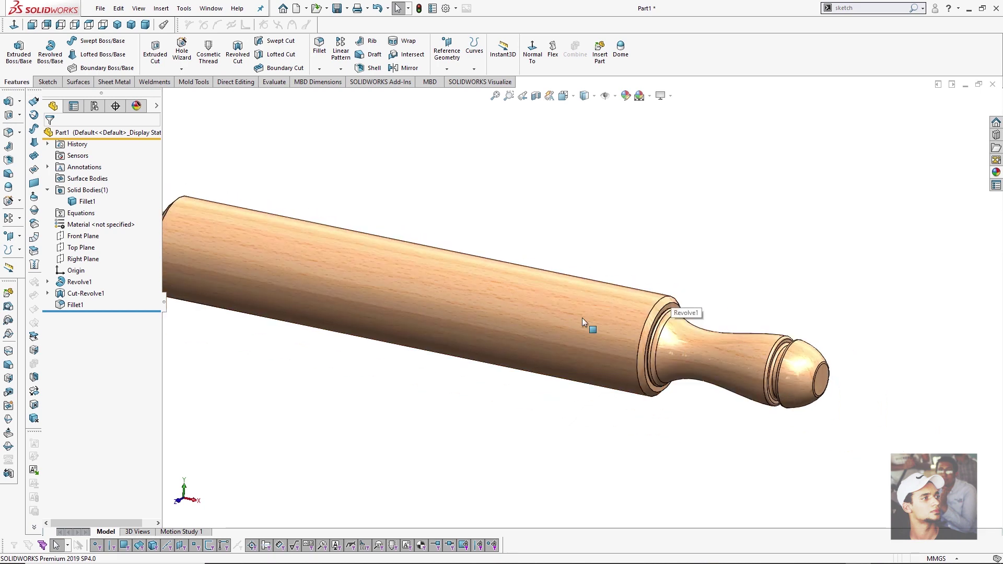
{"action": "scroll", "coordinate": [418, 251], "scroll_direction": "down", "scroll_amount": 1}
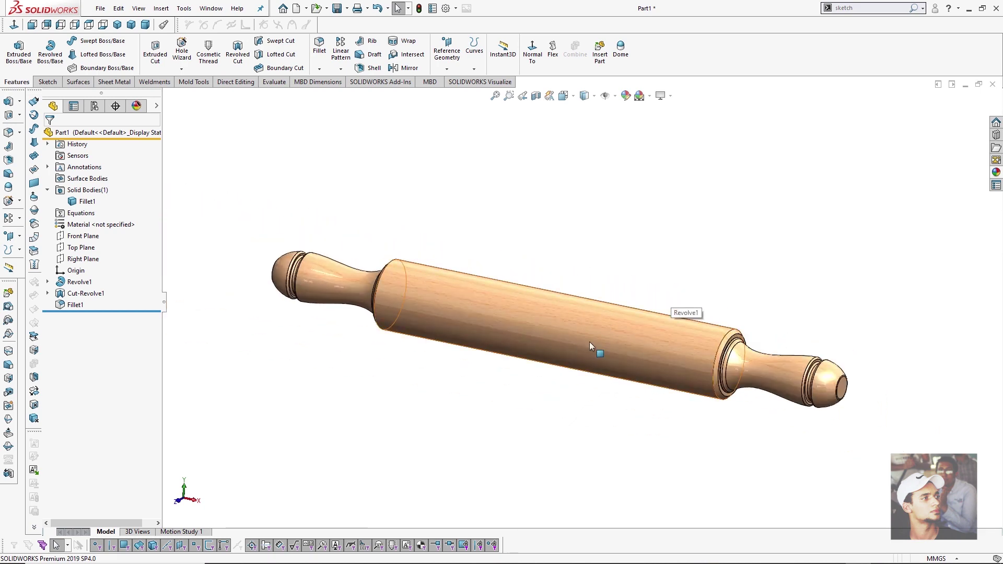
Switch the display style to Shaded without edges and enable ambient occlusion.
{"action": "left_click", "coordinate": [586, 97]}
{"action": "left_click", "coordinate": [584, 126]}
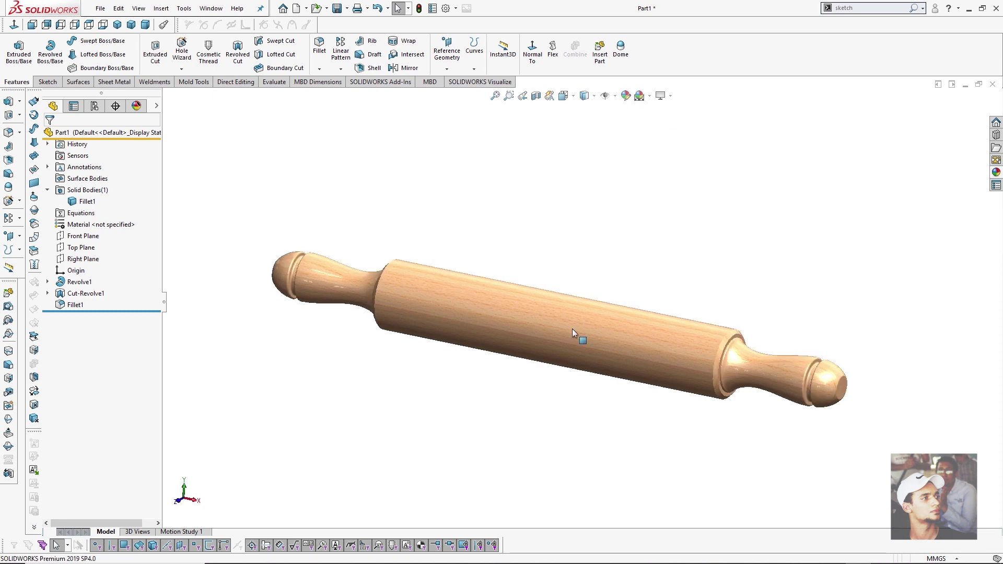
{"action": "left_click", "coordinate": [669, 97]}
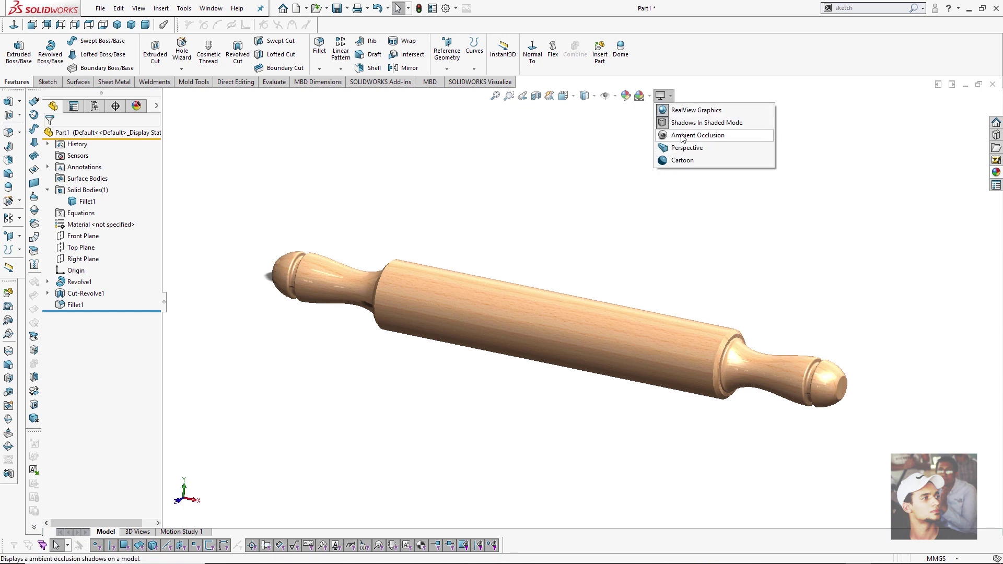
{"action": "left_click", "coordinate": [681, 136]}
{"action": "mouse_move", "coordinate": [680, 137]}
{"action": "middle_mouse_down"}
{"action": "mouse_move", "coordinate": [589, 224]}
{"action": "mouse_move", "coordinate": [561, 271]}
{"action": "mouse_move", "coordinate": [587, 291]}
{"action": "mouse_move", "coordinate": [620, 226]}
{"action": "mouse_move", "coordinate": [622, 241]}
{"action": "middle_mouse_up"}
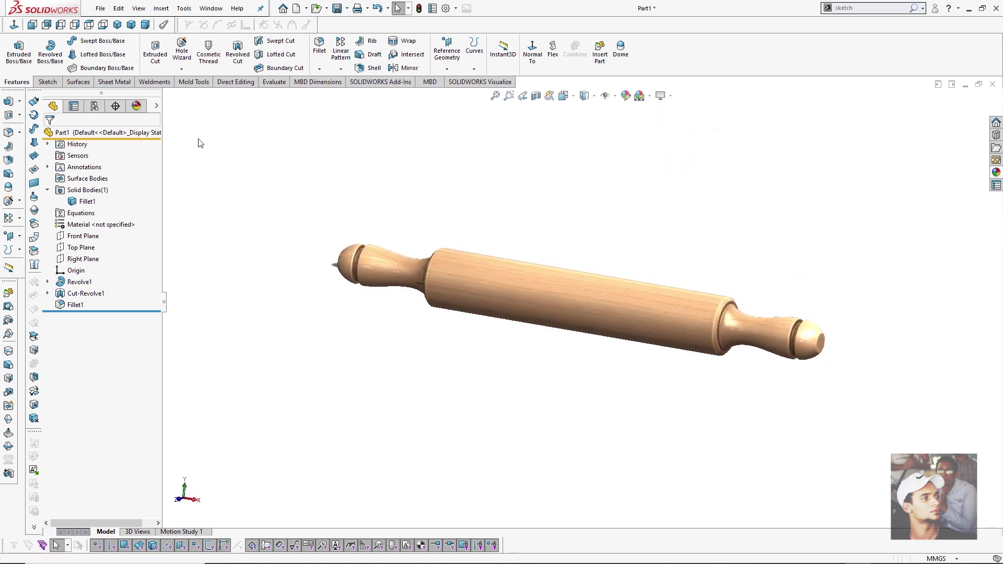
Edit the Plain White scene to enable floor shadows beneath the rolling pin.
{"action": "left_click", "coordinate": [137, 107]}
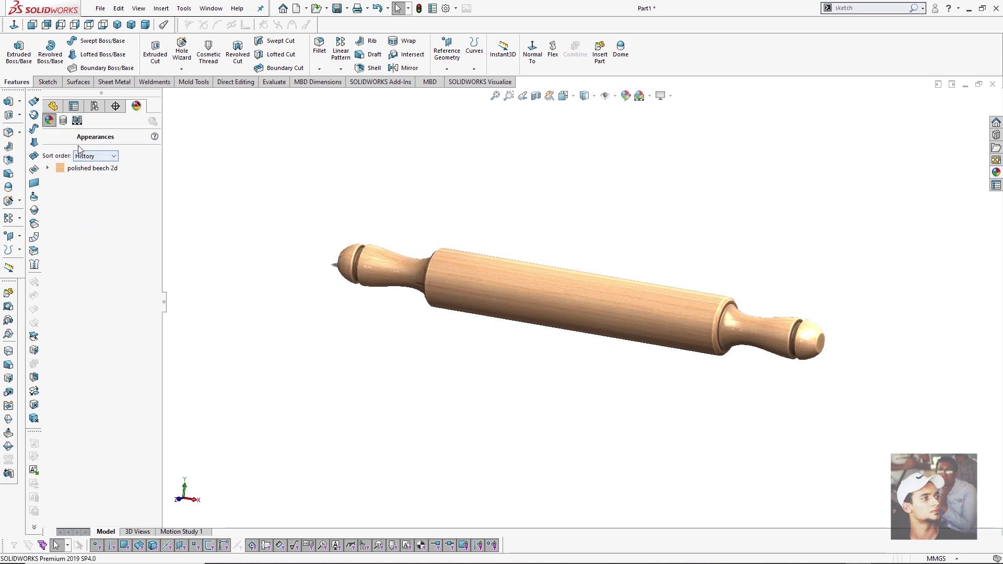
{"action": "left_click", "coordinate": [63, 120]}
{"action": "left_click", "coordinate": [77, 120]}
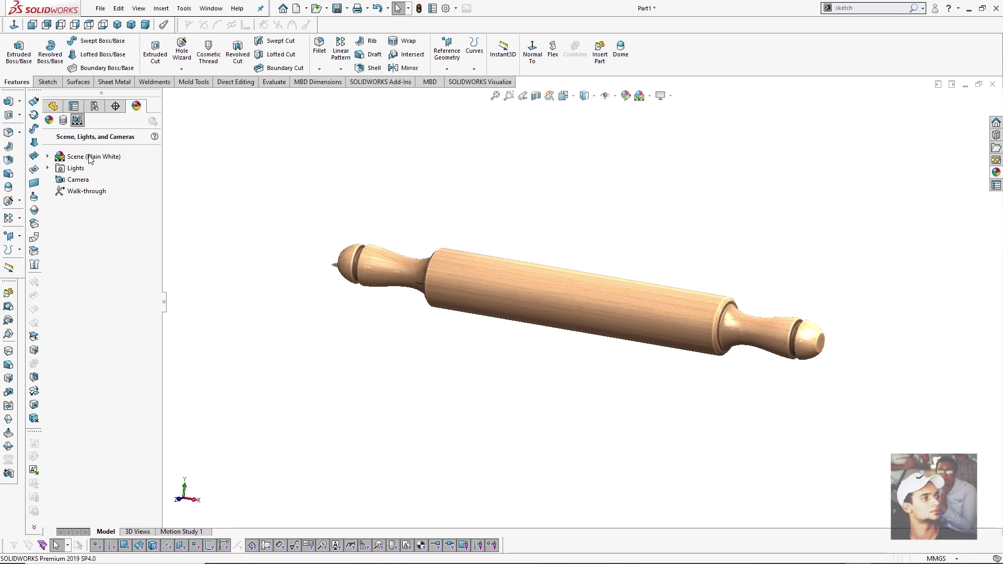
{"action": "right_click", "coordinate": [90, 156]}
{"action": "left_click", "coordinate": [113, 166]}
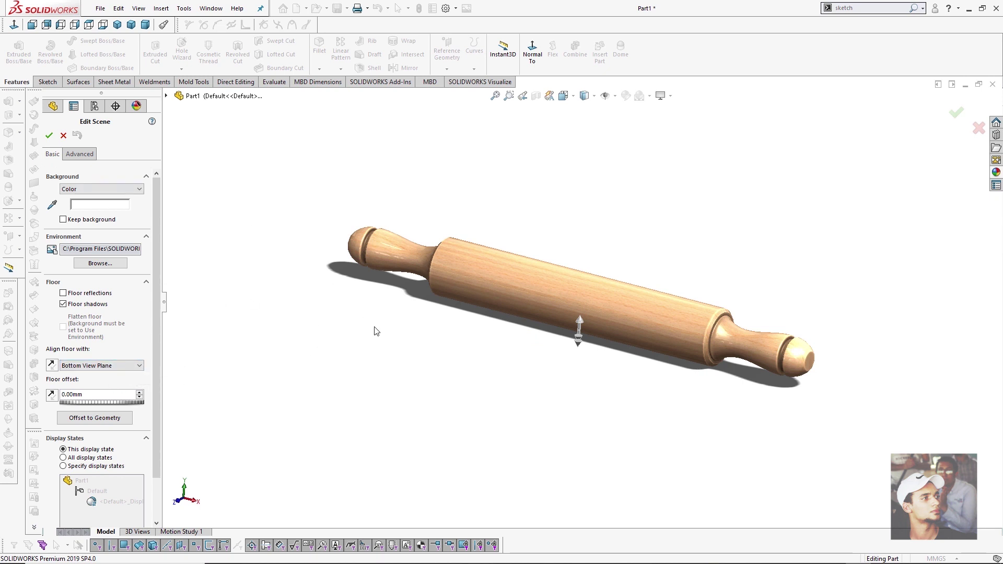
{"action": "middle_click_drag", "start_coordinate": [375, 331], "coordinate": [446, 283]}
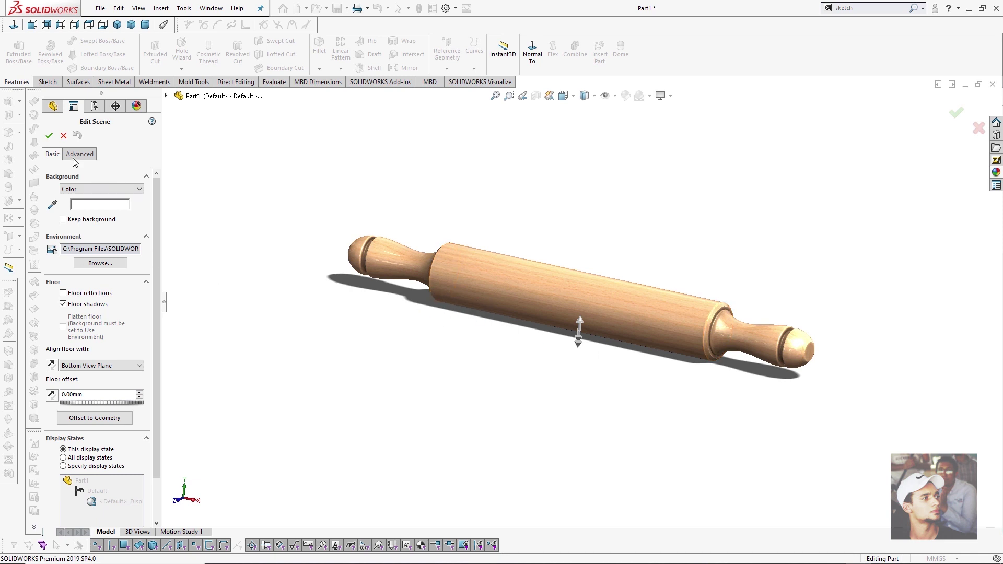
{"action": "left_click", "coordinate": [50, 135]}
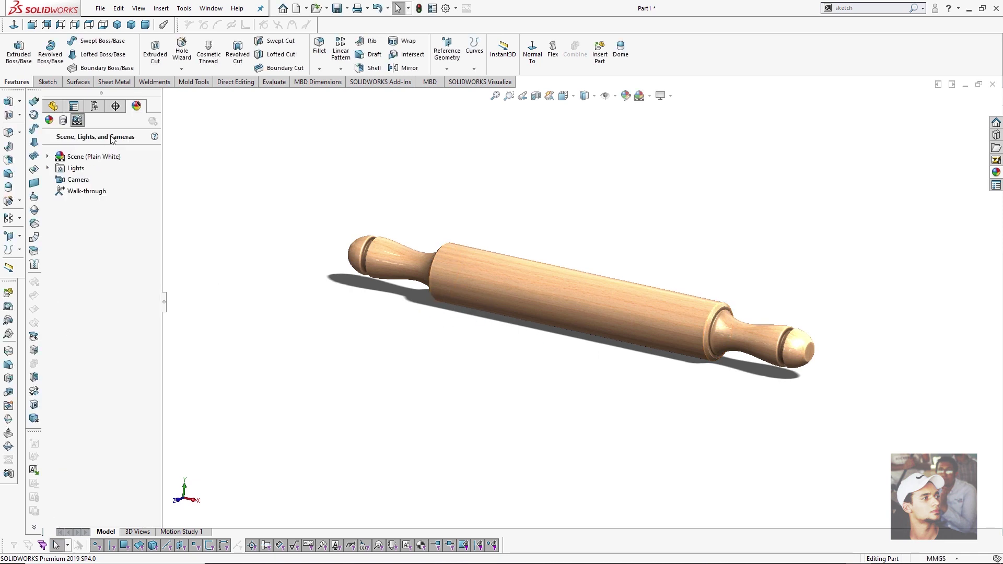
{"action": "left_click", "coordinate": [49, 120]}
{"action": "left_click", "coordinate": [53, 106]}
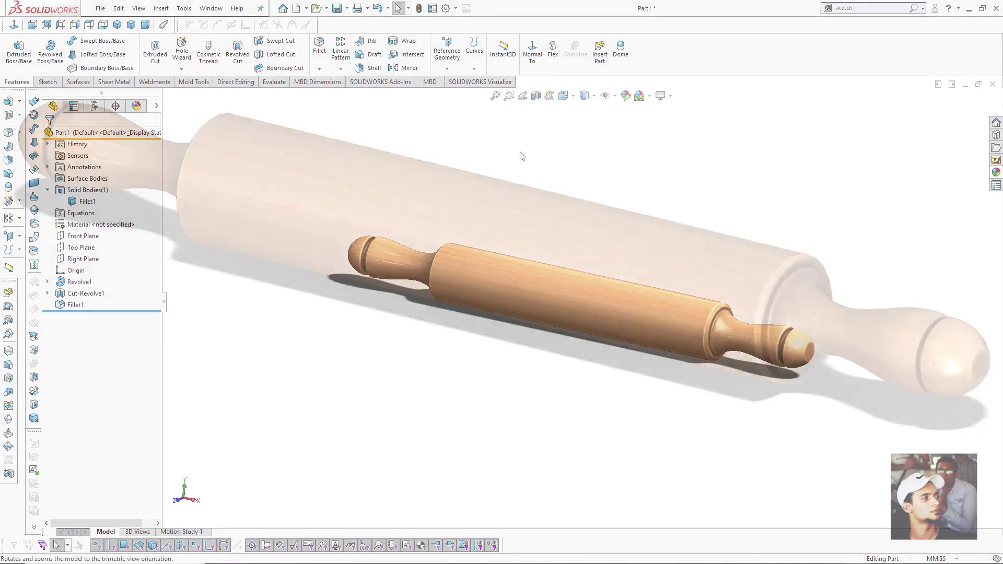